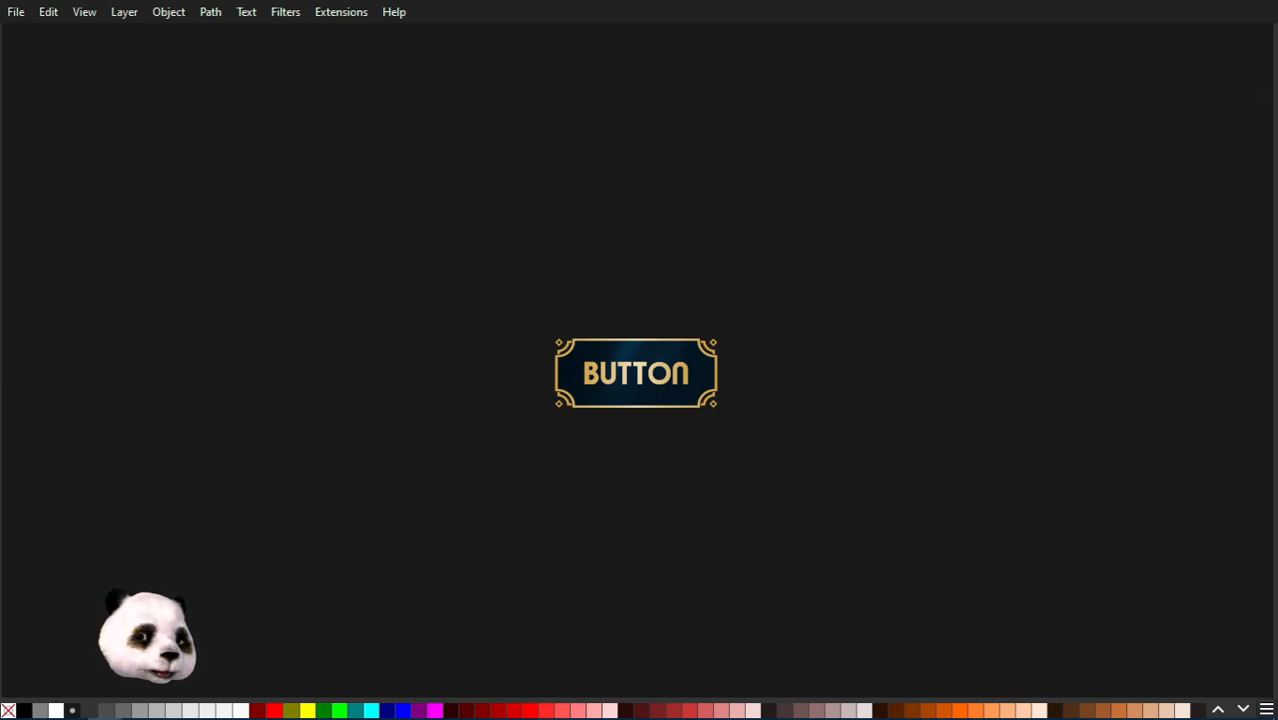
Bring the Layers and Objects dialog into view with the Canvas layer's g25 group expanded.
{"action": "left_click_drag", "start_coordinate": [1276, 36], "coordinate": [1045, 40]}
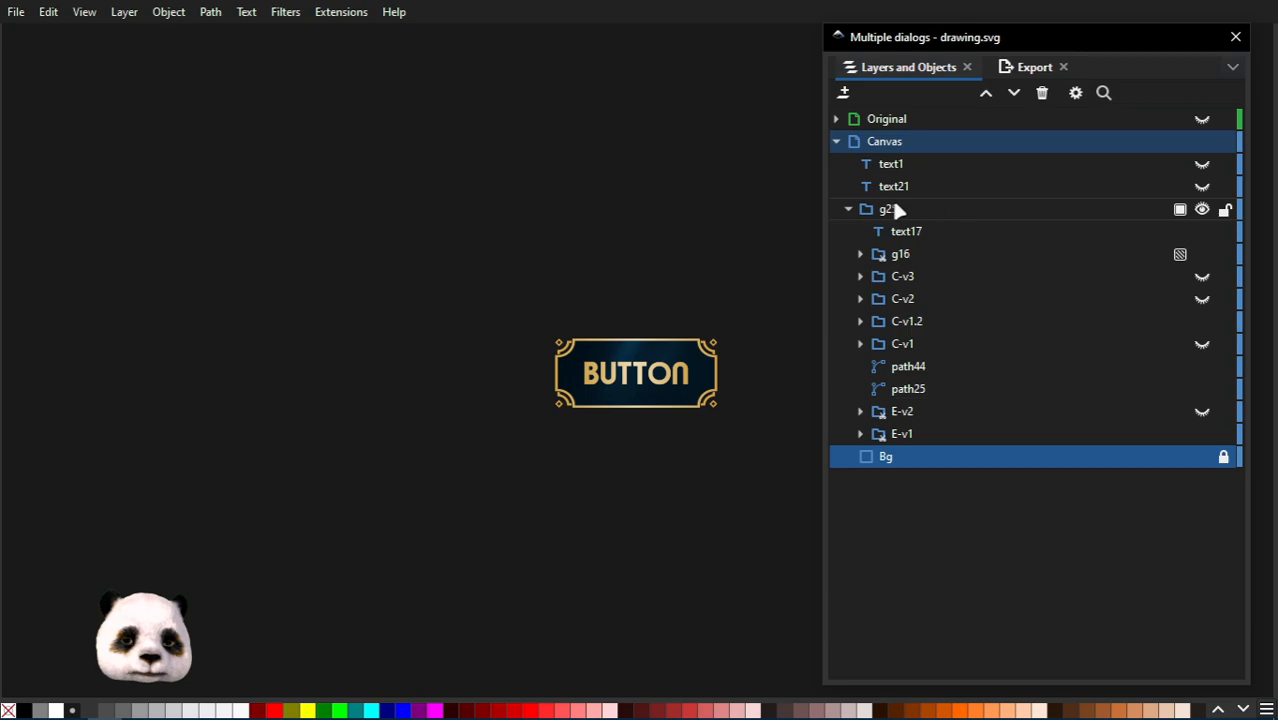
{"action": "left_click", "coordinate": [837, 141]}
{"action": "left_click", "coordinate": [837, 141]}
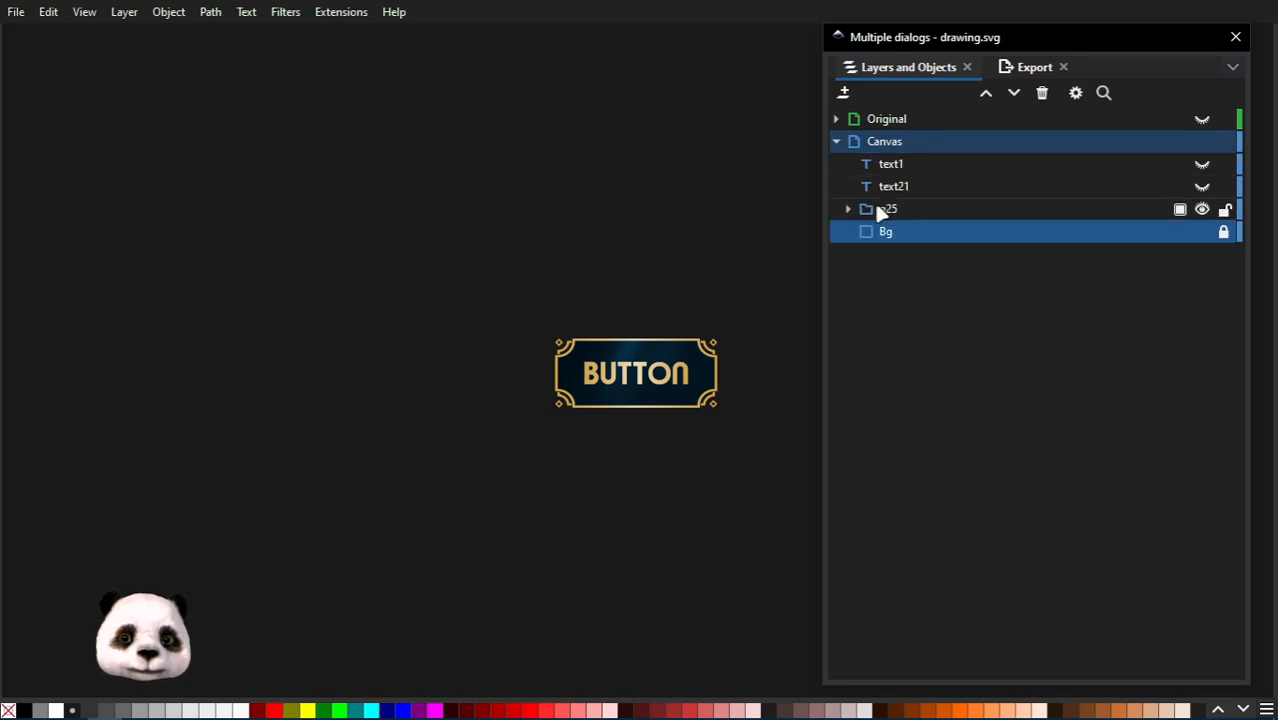
{"action": "left_click", "coordinate": [846, 209]}
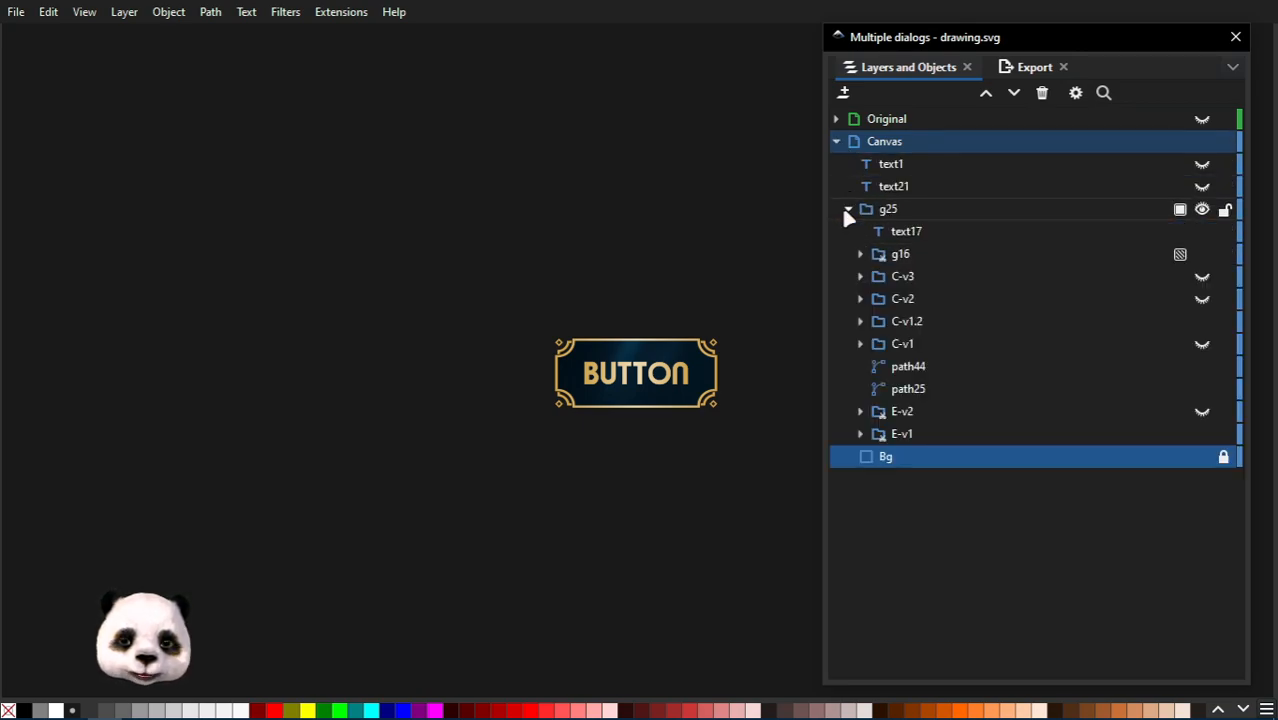
{"action": "scroll", "coordinate": [706, 464], "scroll_direction": "up", "scroll_amount": 4}
{"action": "left_click_drag", "start_coordinate": [676, 312], "coordinate": [699, 555]}
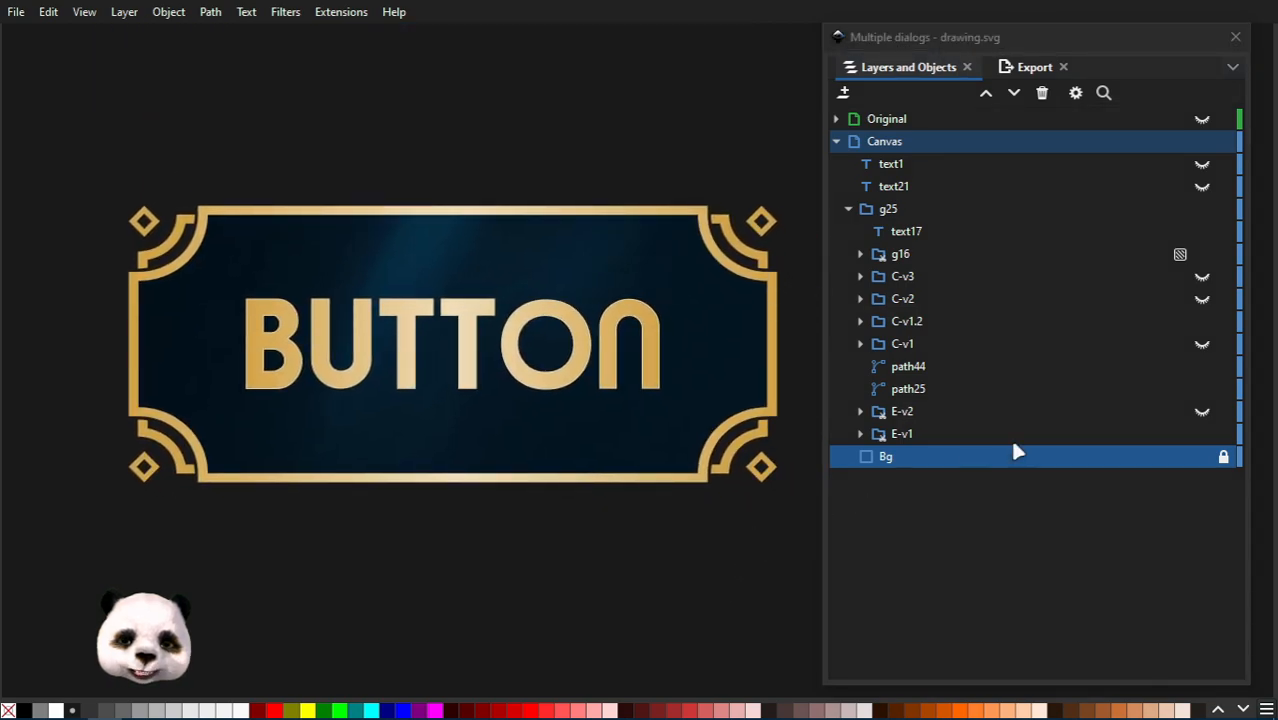
Compare the corner variants C-v1, C-v2 and C-v3 by toggling their visibility, ending with only C-v1.2 shown.
{"action": "left_click", "coordinate": [1202, 321]}
{"action": "left_click", "coordinate": [1202, 344]}
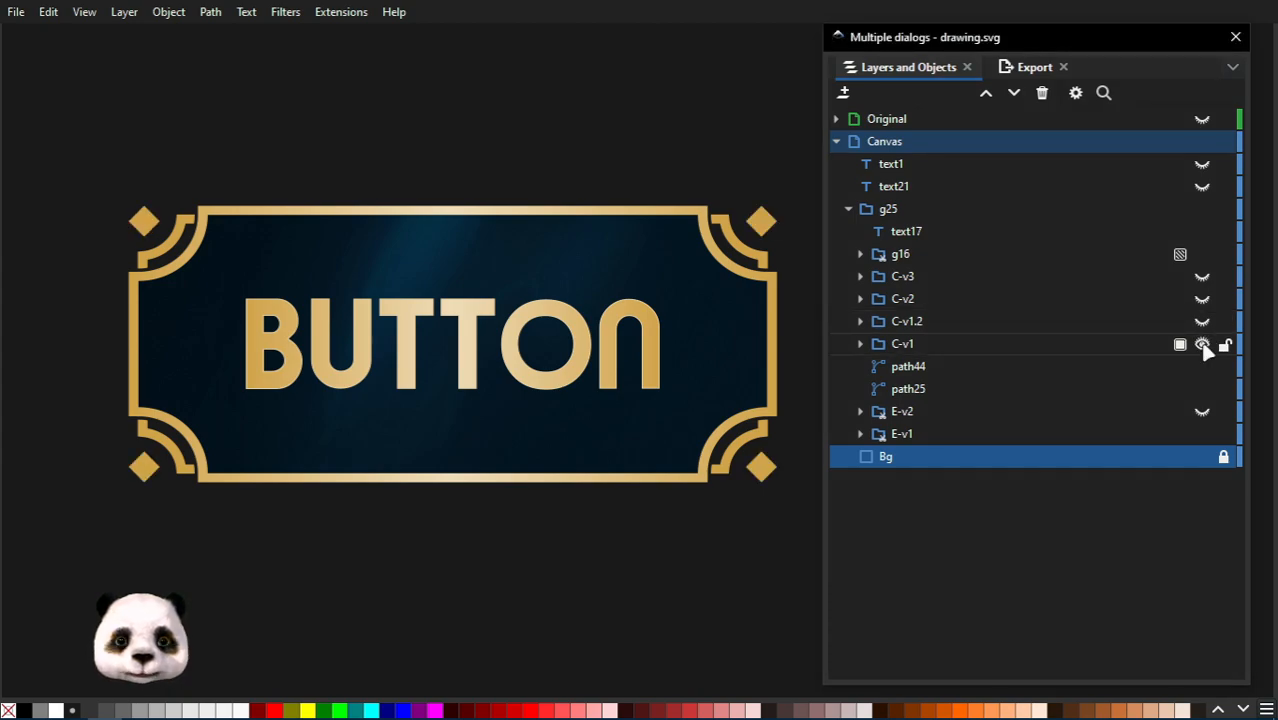
{"action": "left_click", "coordinate": [1202, 344]}
{"action": "left_click", "coordinate": [1200, 300]}
{"action": "left_click", "coordinate": [1200, 300]}
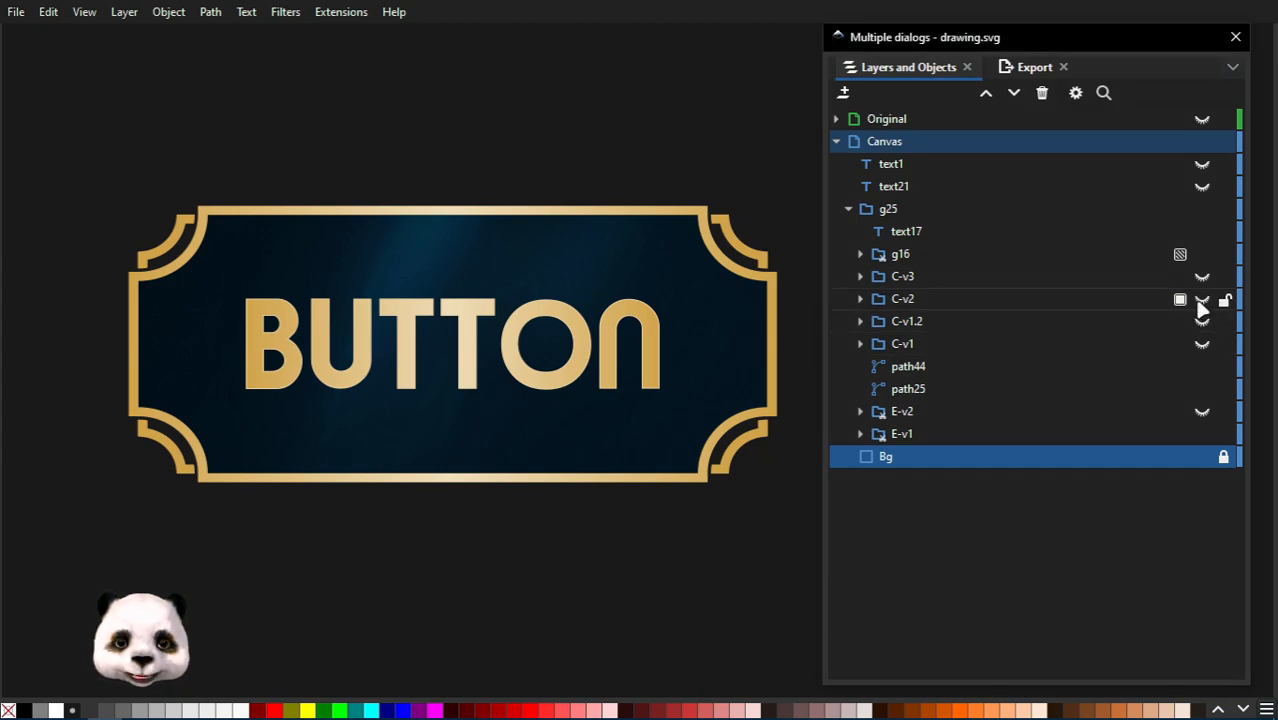
{"action": "left_click", "coordinate": [1203, 274]}
{"action": "left_click", "coordinate": [1203, 274]}
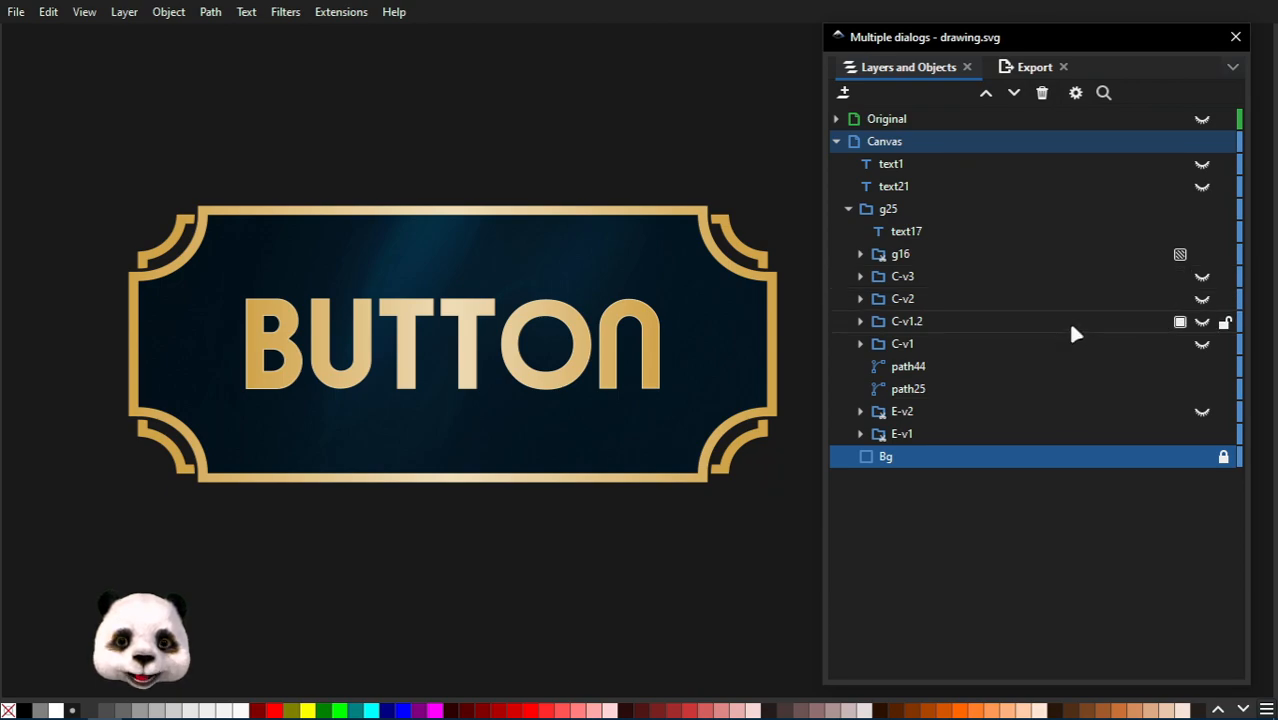
{"action": "left_click", "coordinate": [1202, 321]}
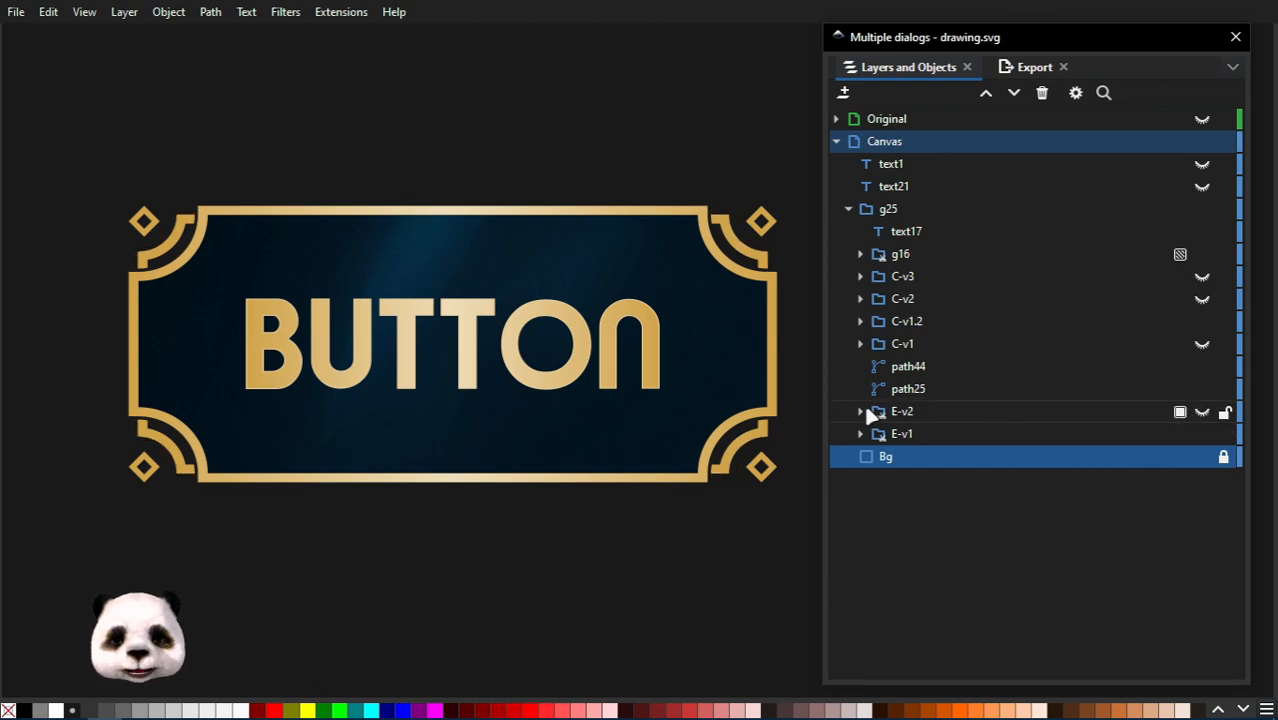
Preview the E-v2 edge variant in place of E-v1, ending with E-v1 shown again.
{"action": "left_click", "coordinate": [1202, 434]}
{"action": "left_click", "coordinate": [1202, 412]}
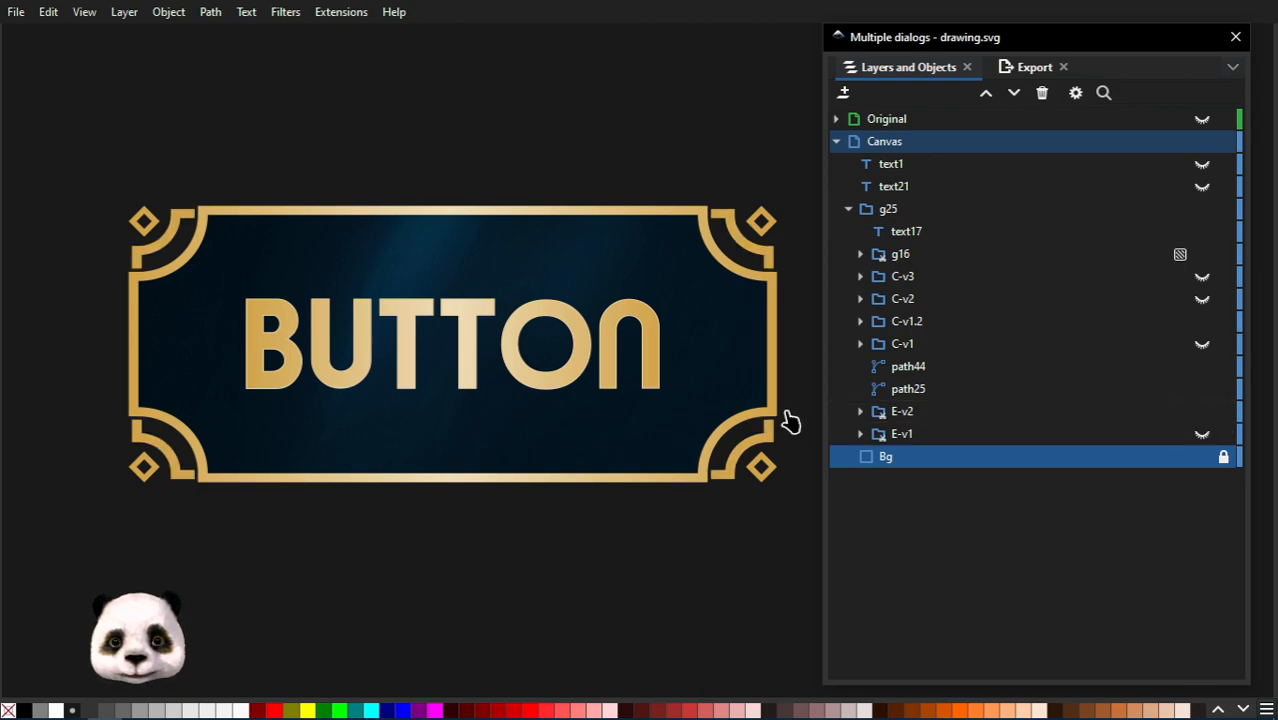
{"action": "scroll", "coordinate": [792, 412], "scroll_direction": "down", "scroll_amount": 2}
{"action": "scroll", "coordinate": [805, 398], "scroll_direction": "down", "scroll_amount": 1}
{"action": "scroll", "coordinate": [813, 394], "scroll_direction": "up", "scroll_amount": 3}
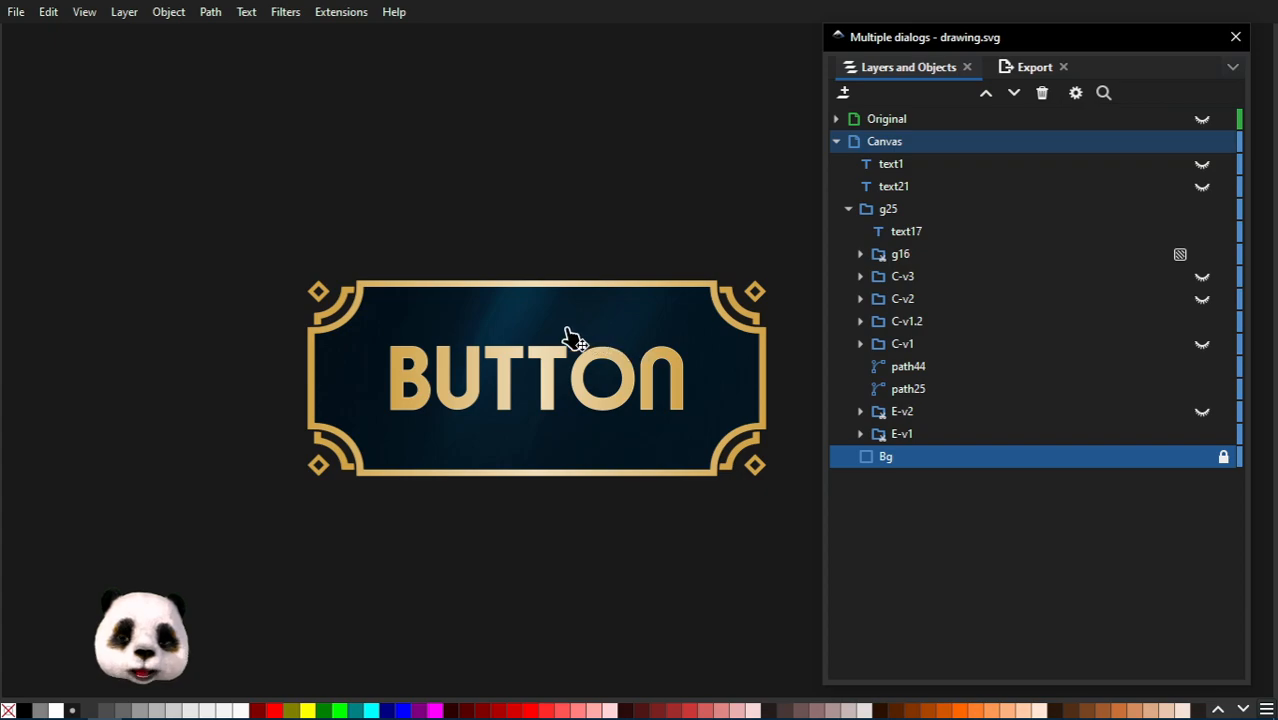
{"action": "scroll", "coordinate": [537, 437], "scroll_direction": "up", "scroll_amount": 1}
{"action": "left_click_drag", "start_coordinate": [630, 415], "coordinate": [502, 446]}
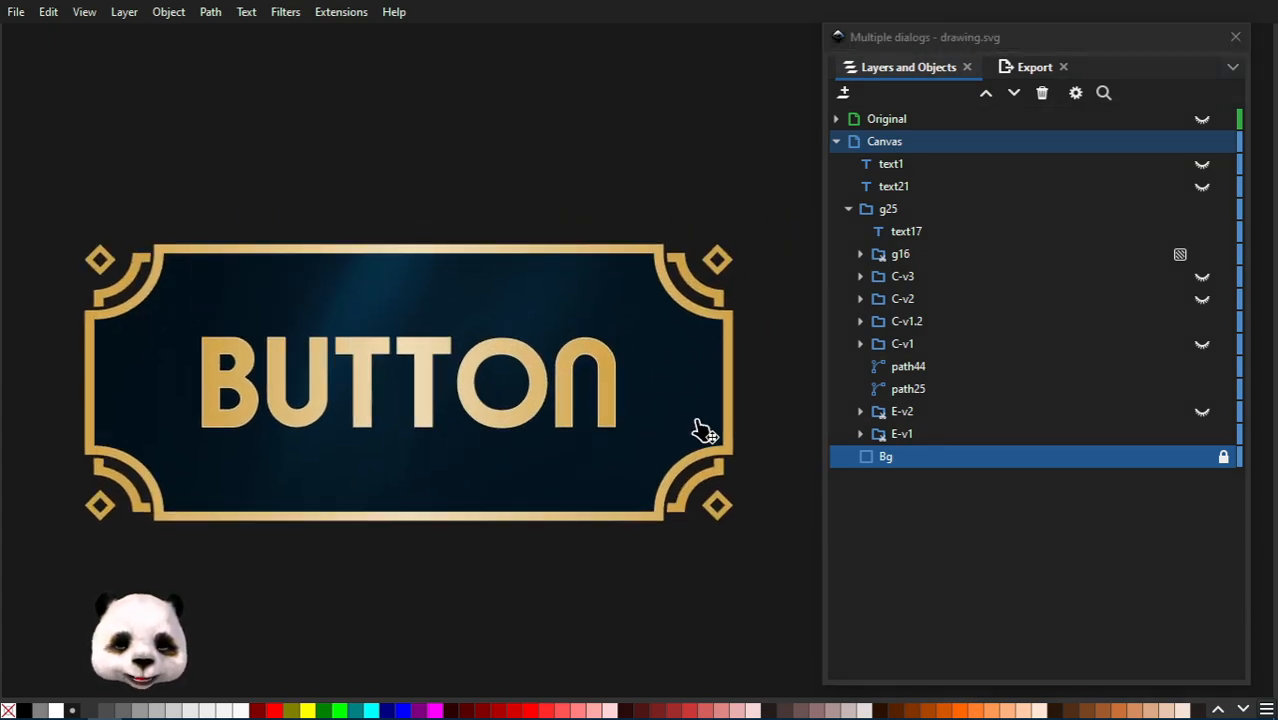
Examine path7, path20, path17 and path11 inside group g16 with text17 temporarily hidden.
{"action": "left_click", "coordinate": [1203, 231]}
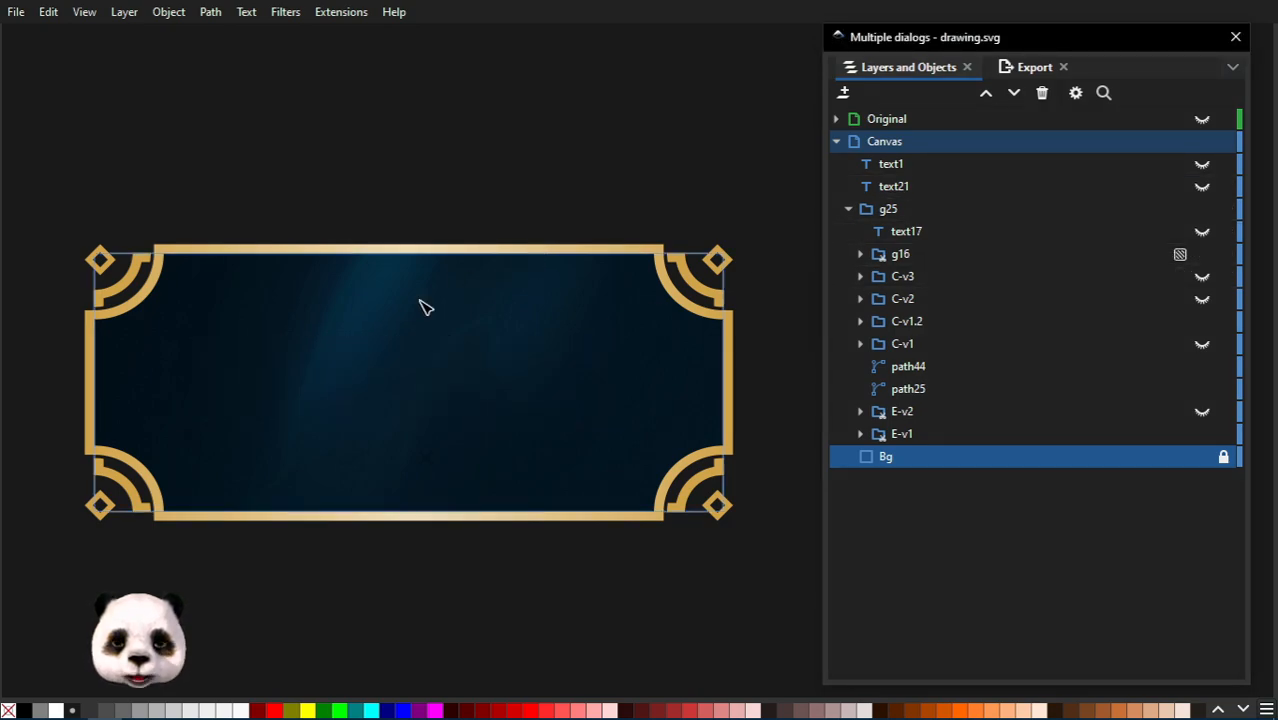
{"action": "left_click", "coordinate": [336, 377], "text": "ctrl"}
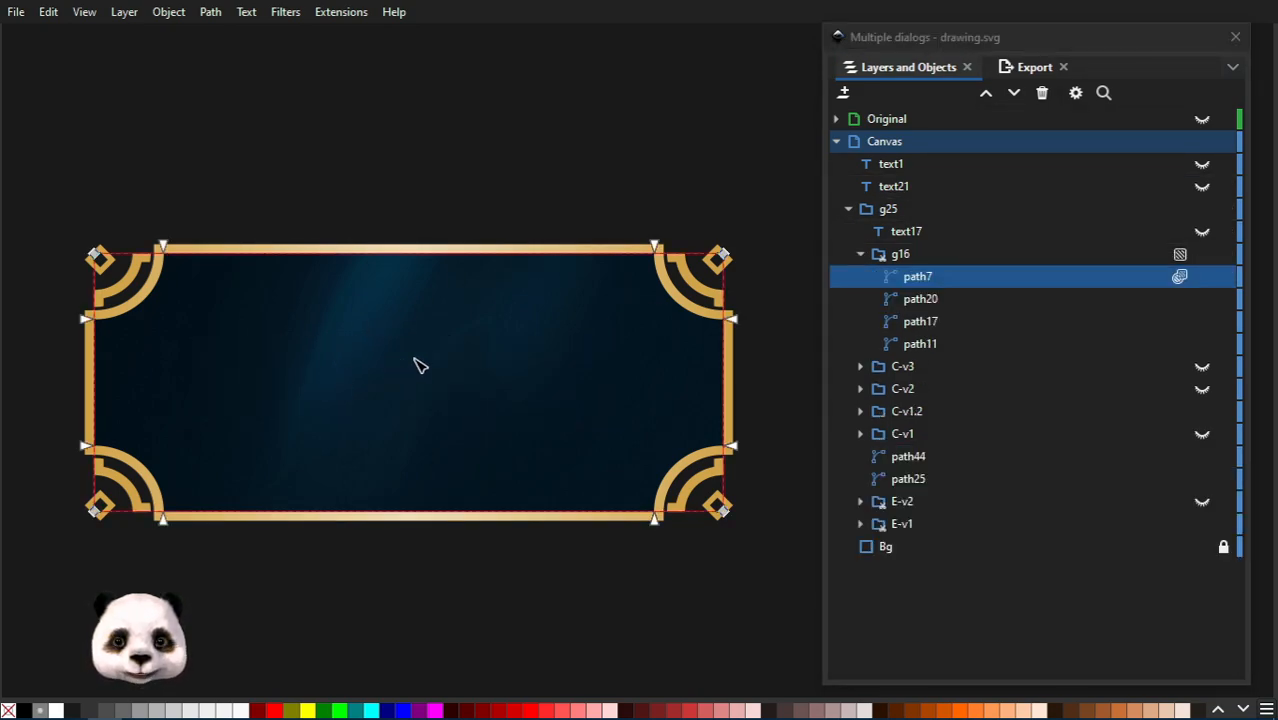
{"action": "left_click", "coordinate": [934, 297]}
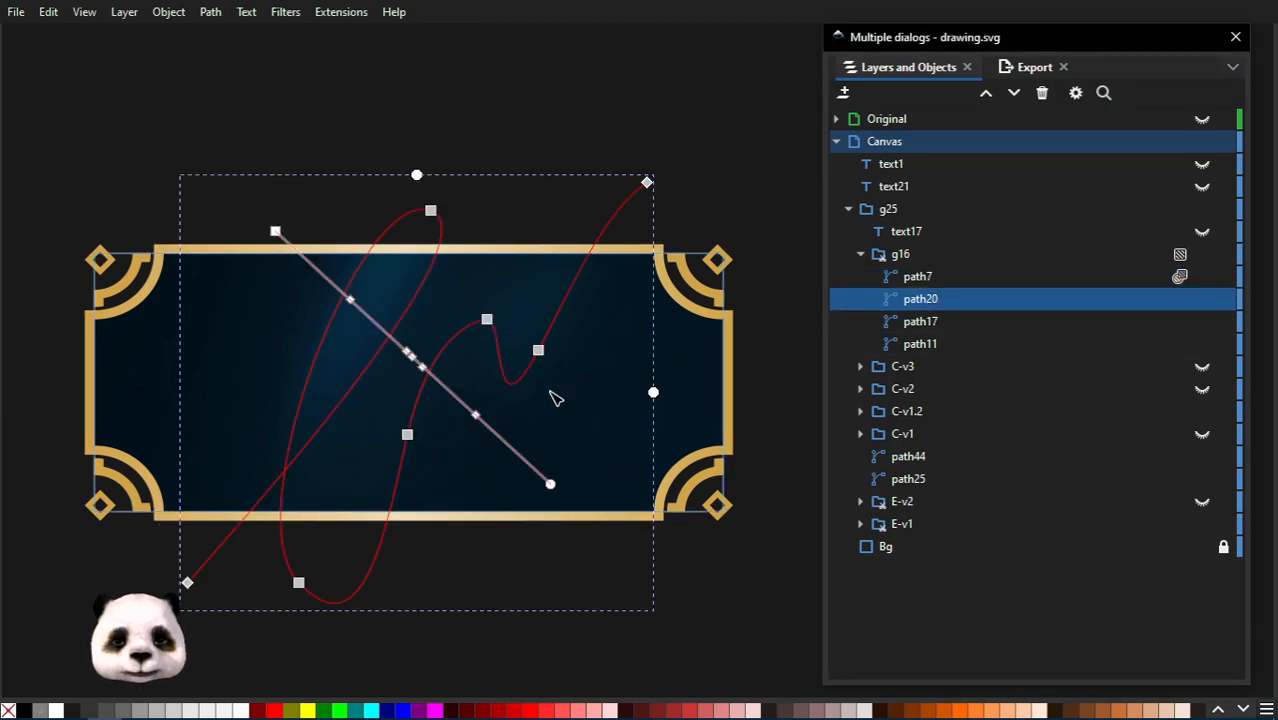
{"action": "left_click", "coordinate": [920, 323]}
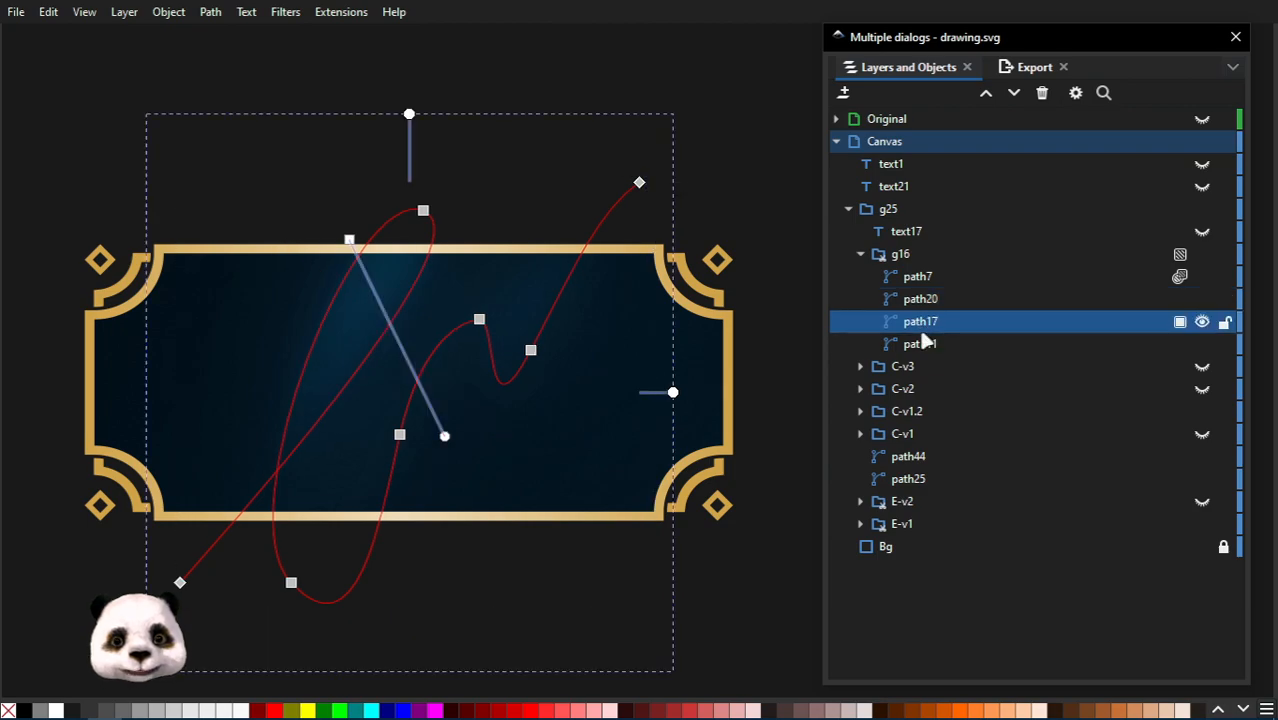
{"action": "left_click", "coordinate": [912, 345]}
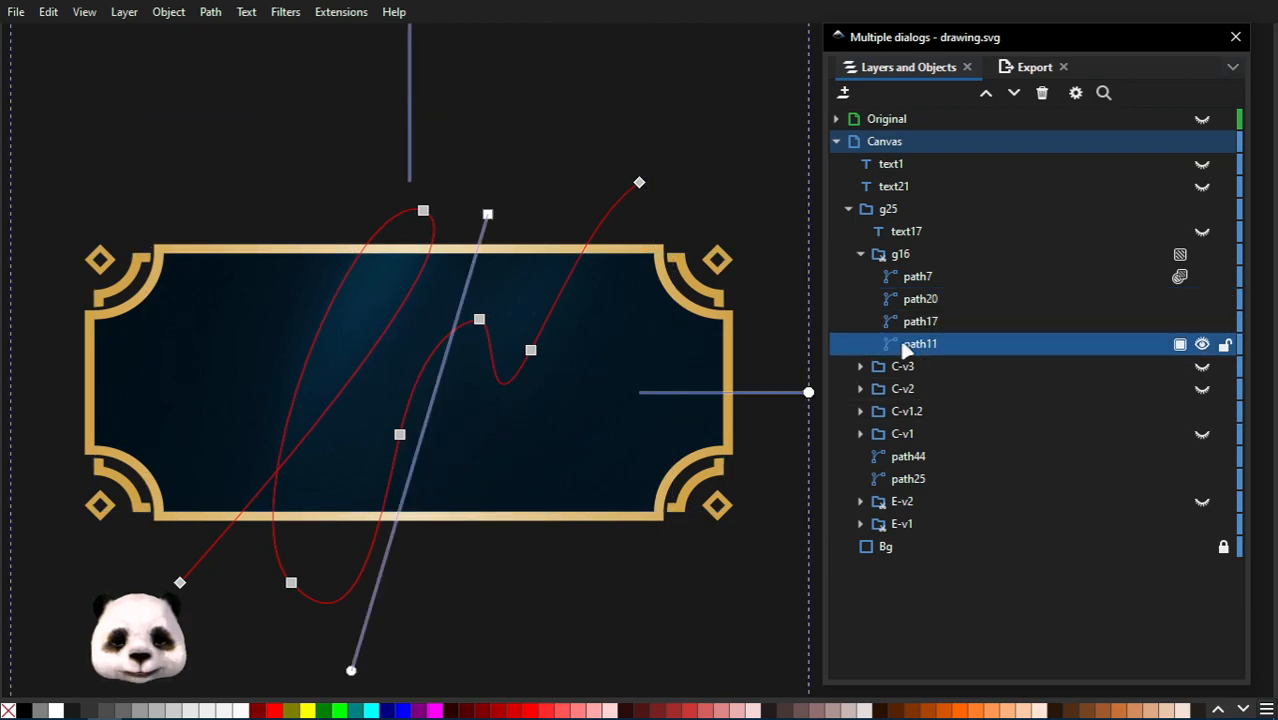
{"action": "left_click", "coordinate": [965, 280]}
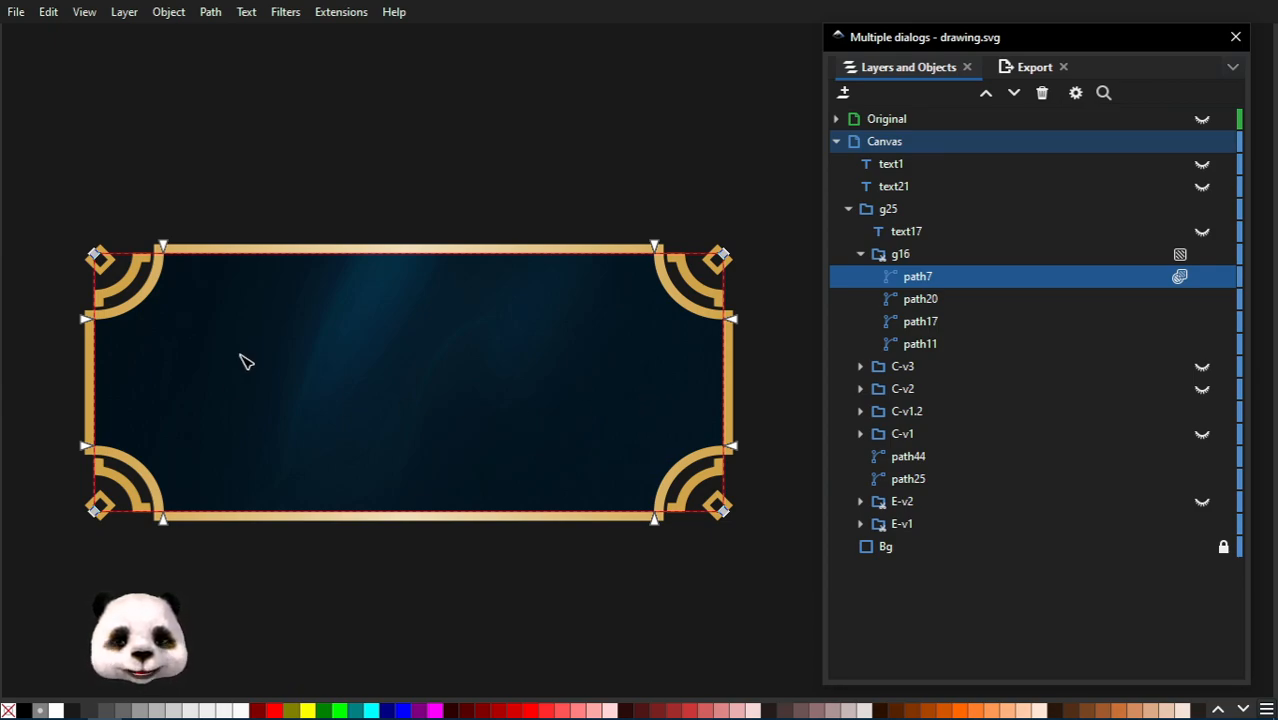
{"action": "scroll", "coordinate": [583, 418], "scroll_direction": "down", "scroll_amount": 3}
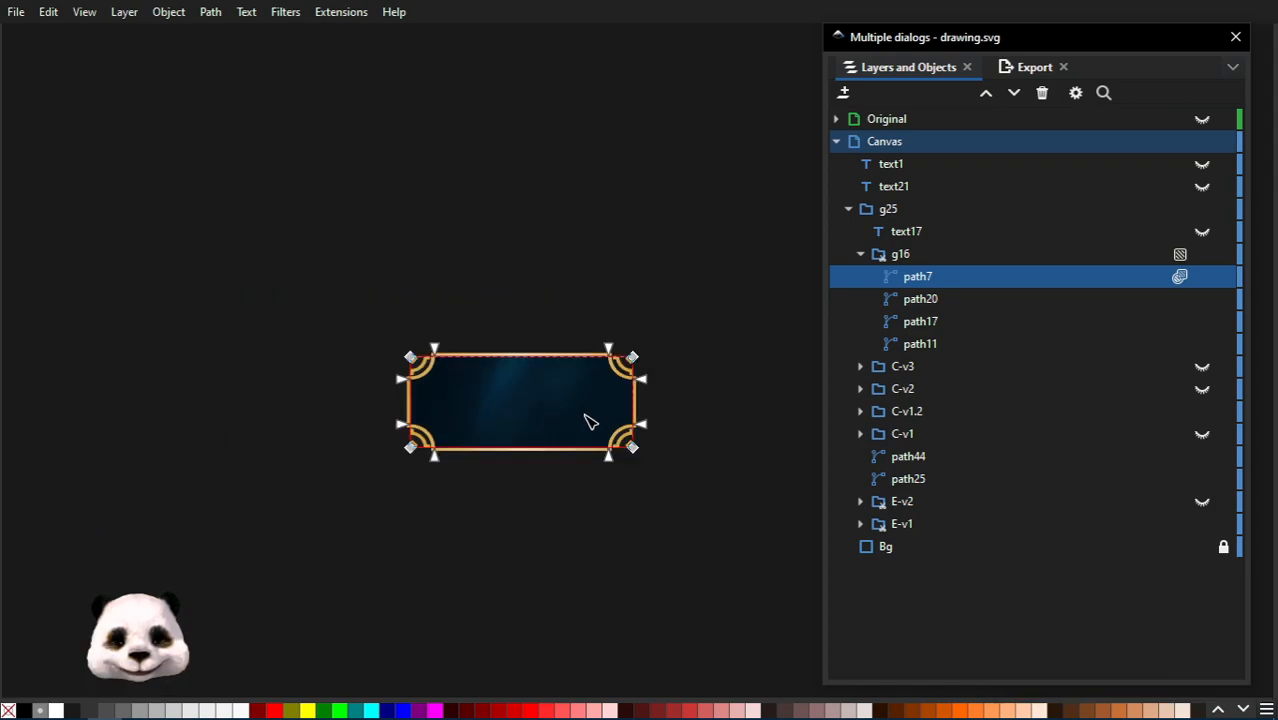
{"action": "scroll", "coordinate": [493, 422], "scroll_direction": "up", "scroll_amount": 2}
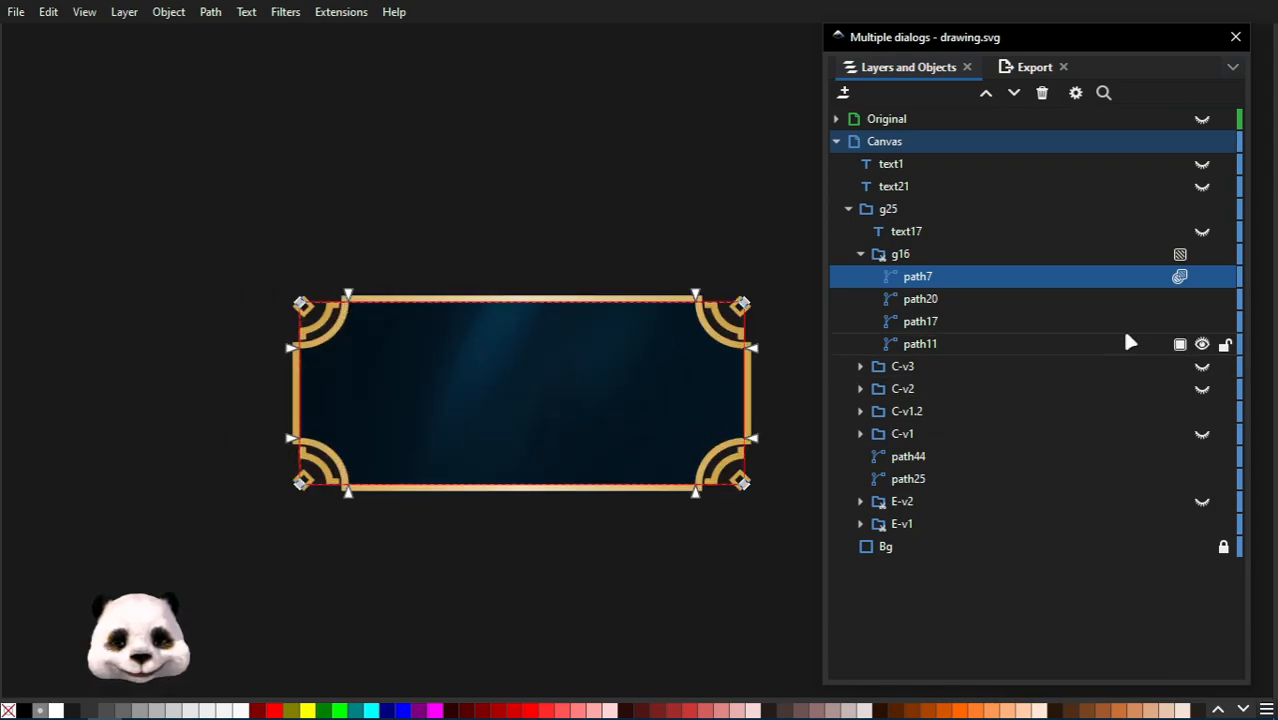
{"action": "left_click", "coordinate": [1202, 232]}
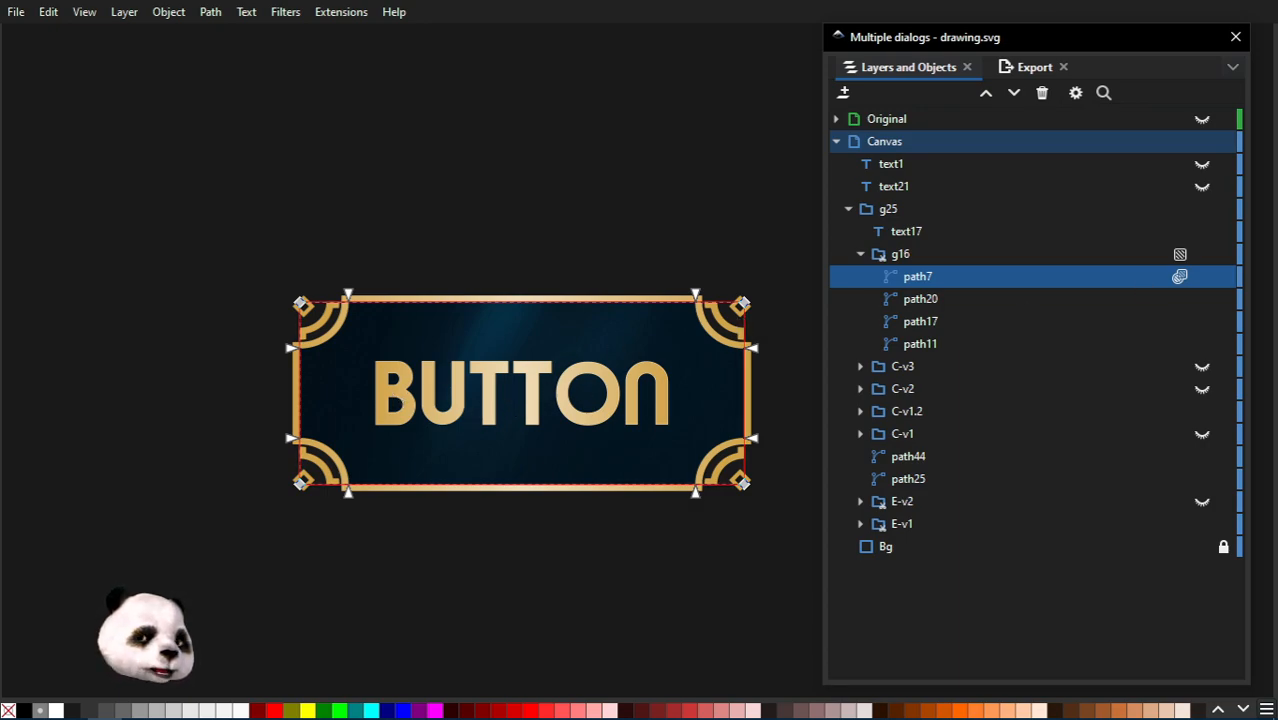
Switch to the browser window showing localhost/imp/ and reload the page.
{"action": "left_click_drag", "start_coordinate": [1277, 50], "coordinate": [630, 24]}
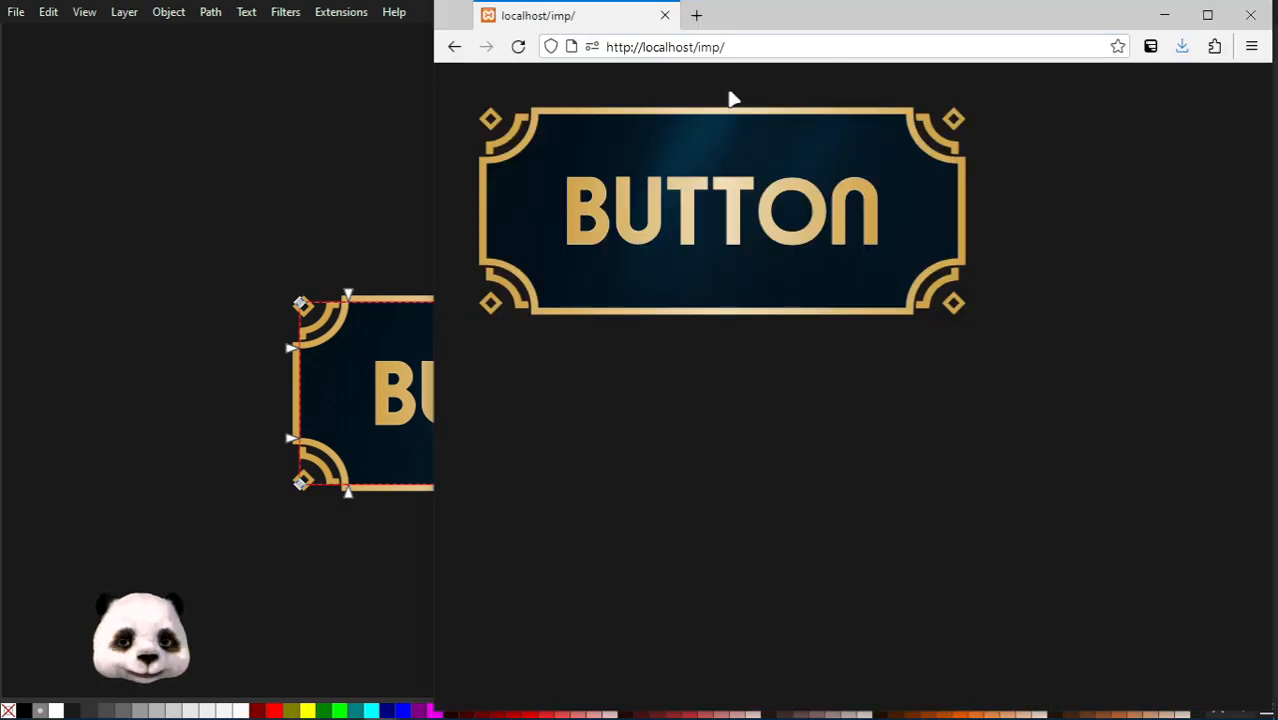
{"action": "left_click_drag", "start_coordinate": [813, 23], "coordinate": [685, 29]}
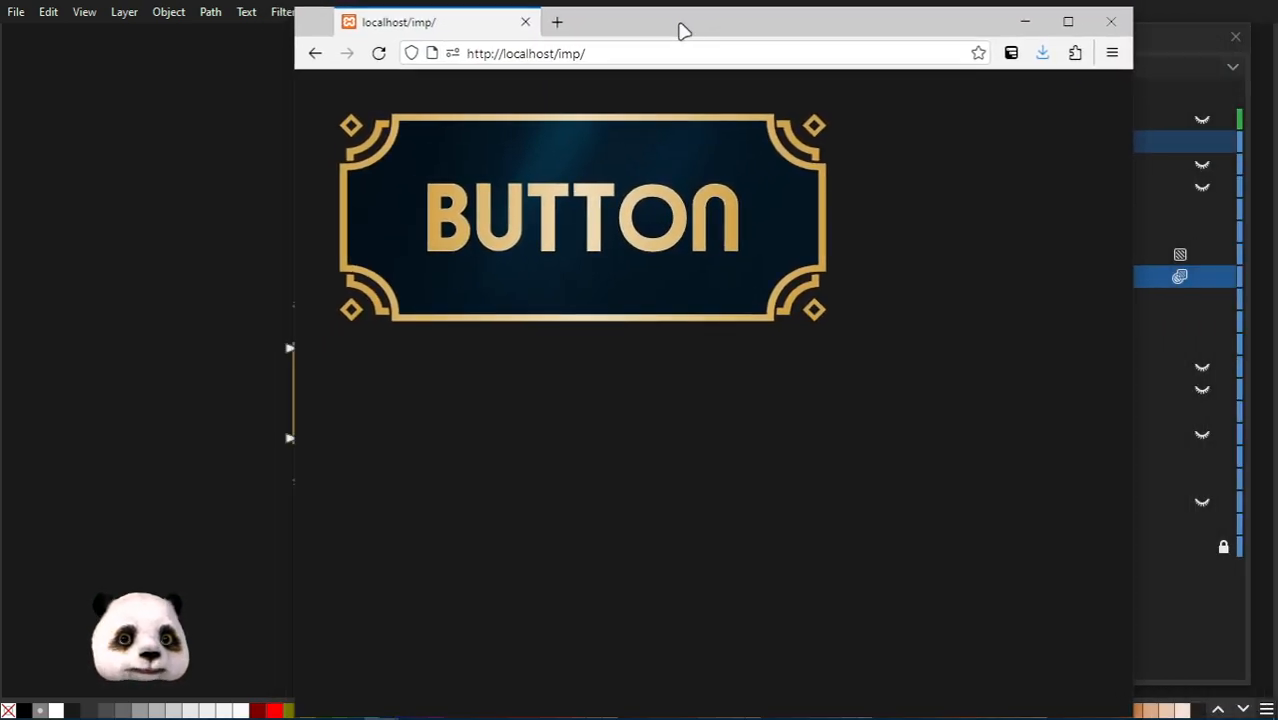
{"action": "left_click", "coordinate": [379, 53]}
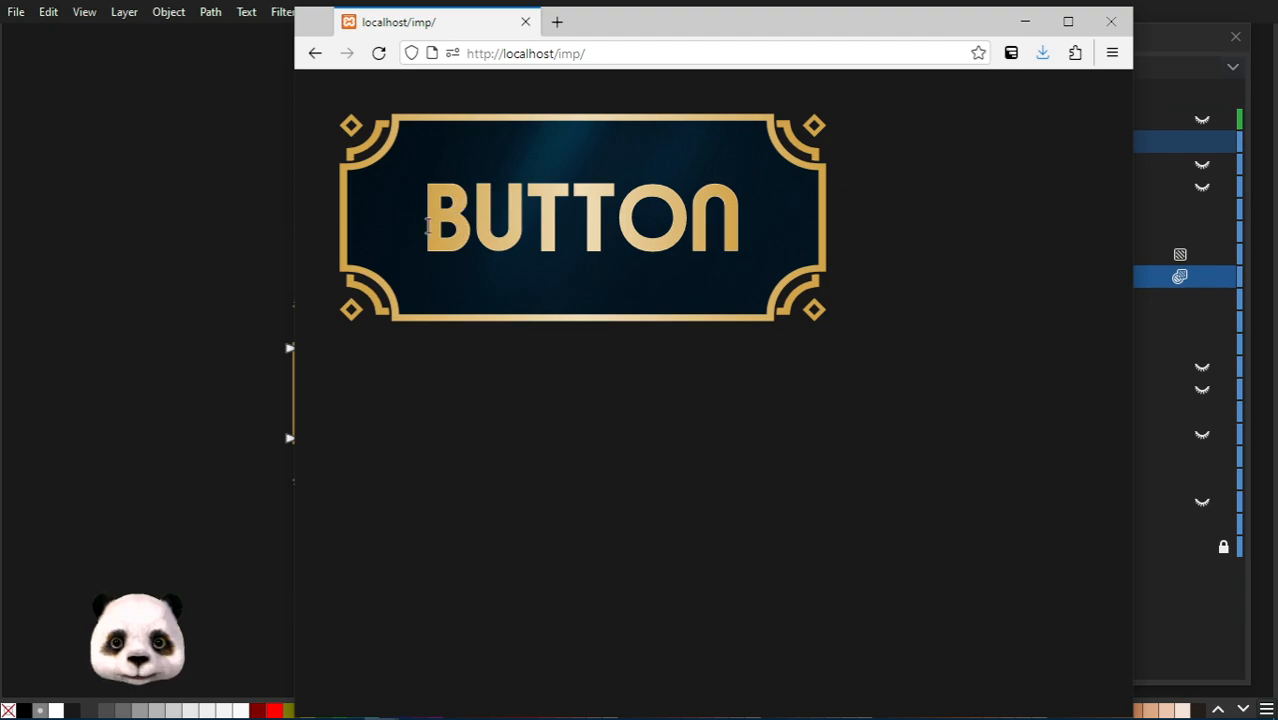
Test that the BUTTON text on the page is selectable, and move the browser window off the drawing.
{"action": "left_click_drag", "start_coordinate": [424, 215], "coordinate": [756, 226]}
{"action": "left_click_drag", "start_coordinate": [750, 236], "coordinate": [580, 224]}
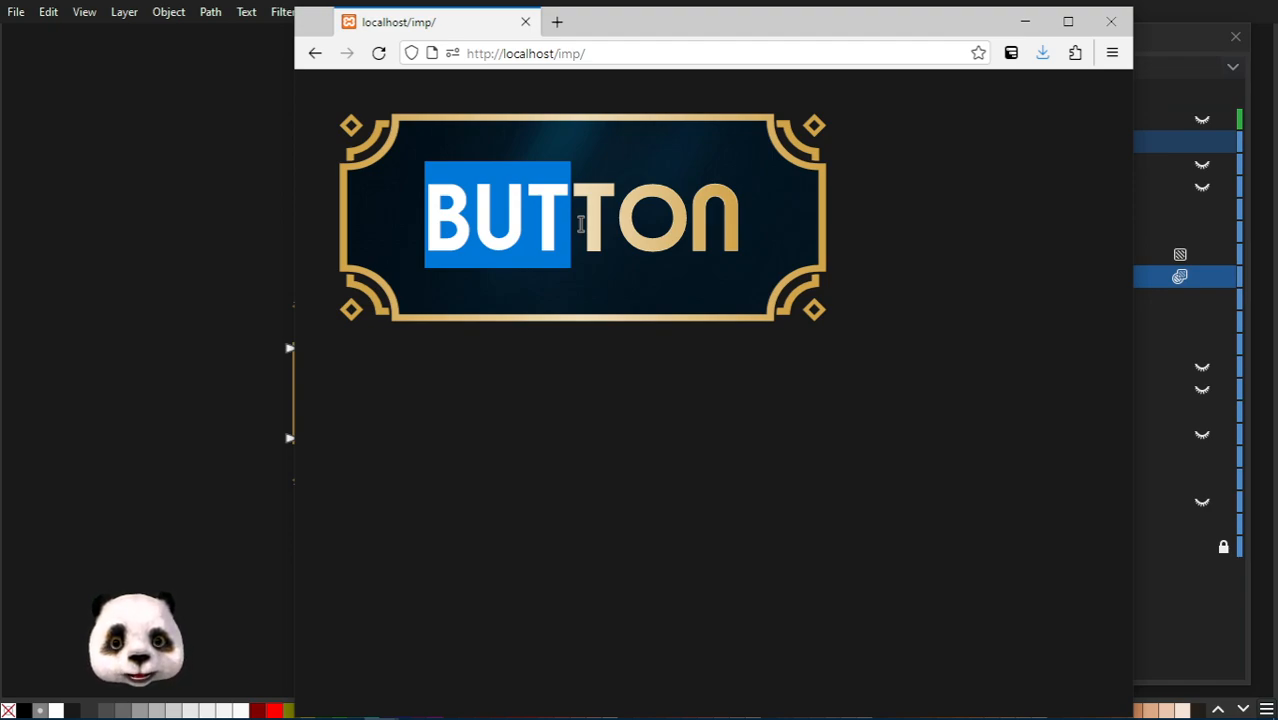
{"action": "left_click", "coordinate": [540, 218]}
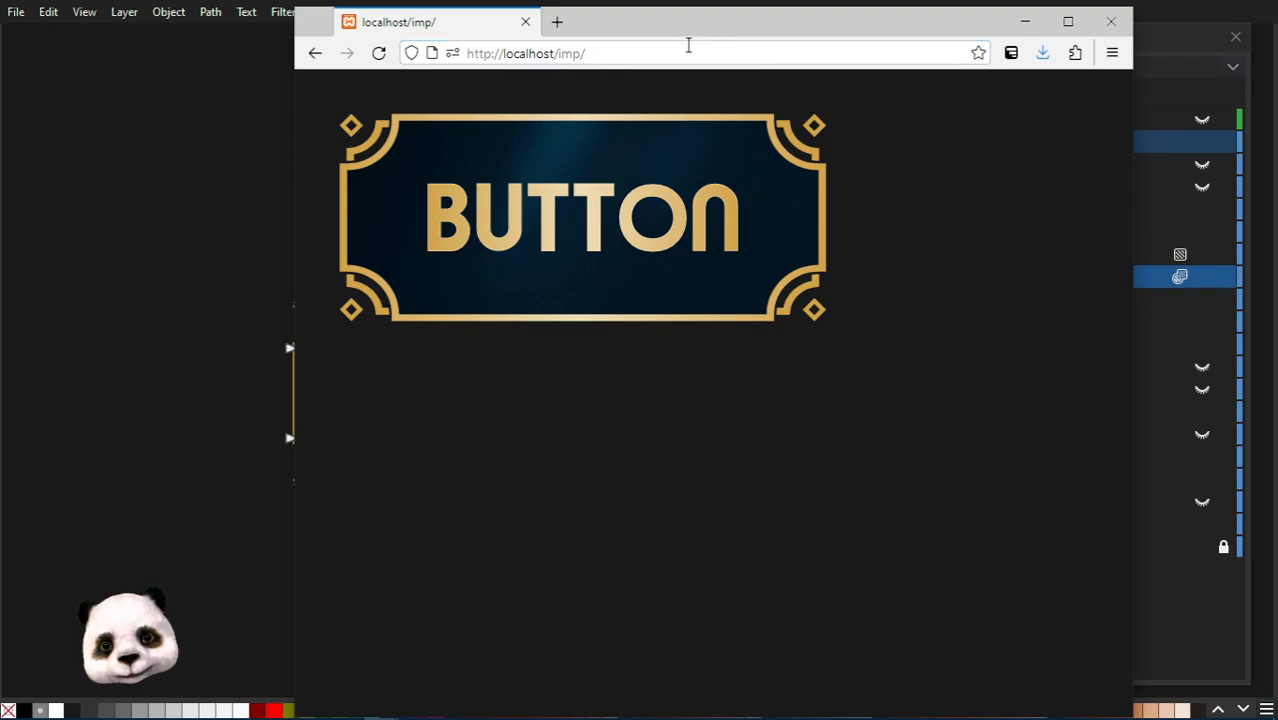
{"action": "double_click", "coordinate": [537, 218]}
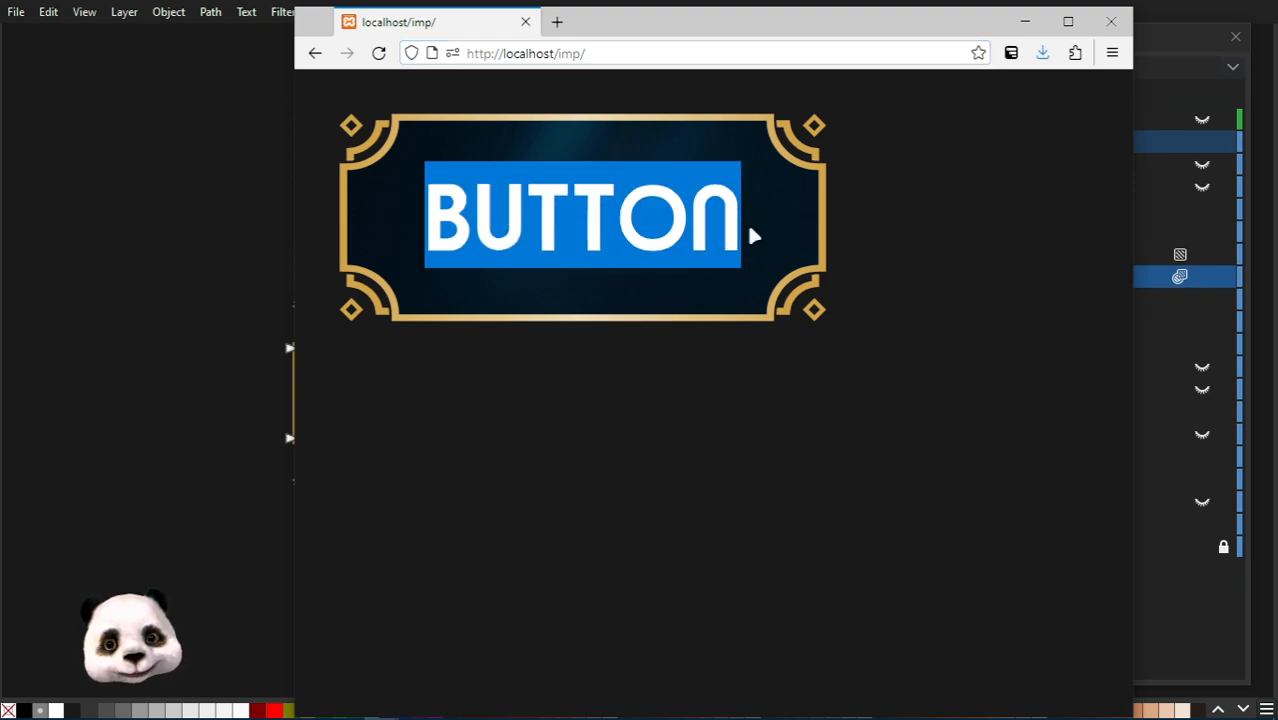
{"action": "left_click_drag", "start_coordinate": [676, 30], "coordinate": [1277, 40]}
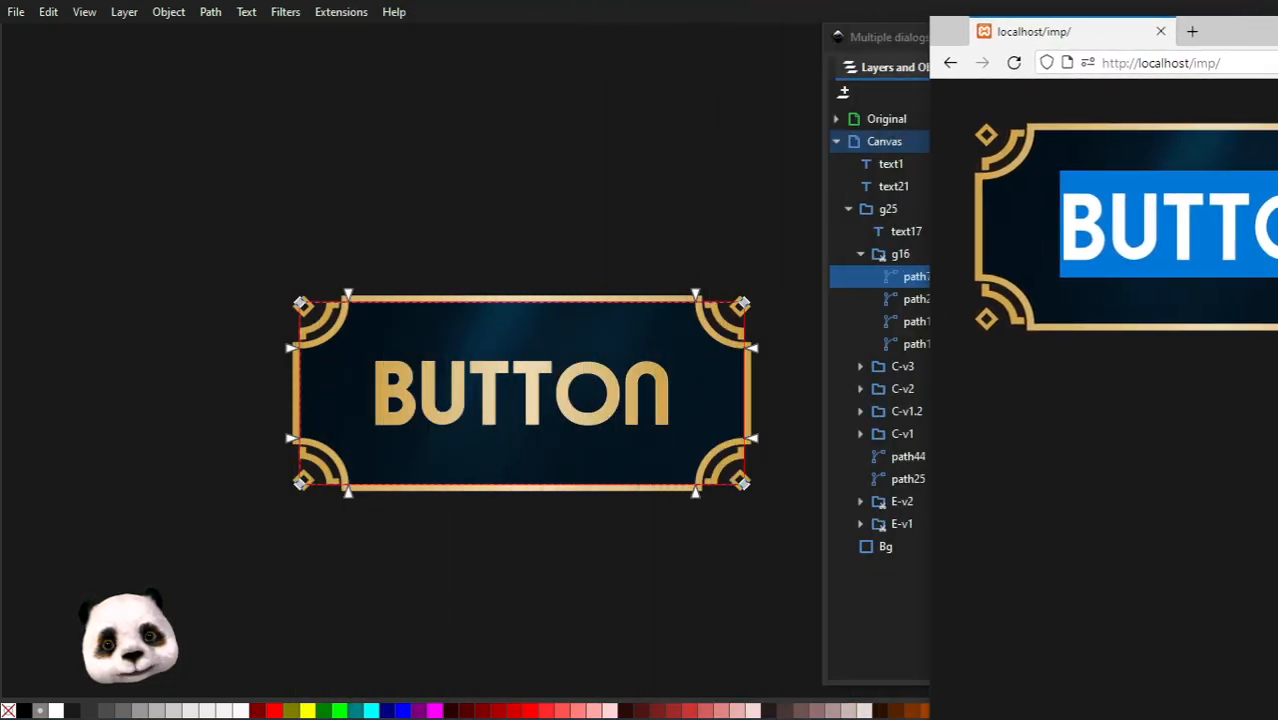
{"action": "left_click_drag", "start_coordinate": [1277, 40], "coordinate": [1277, 48]}
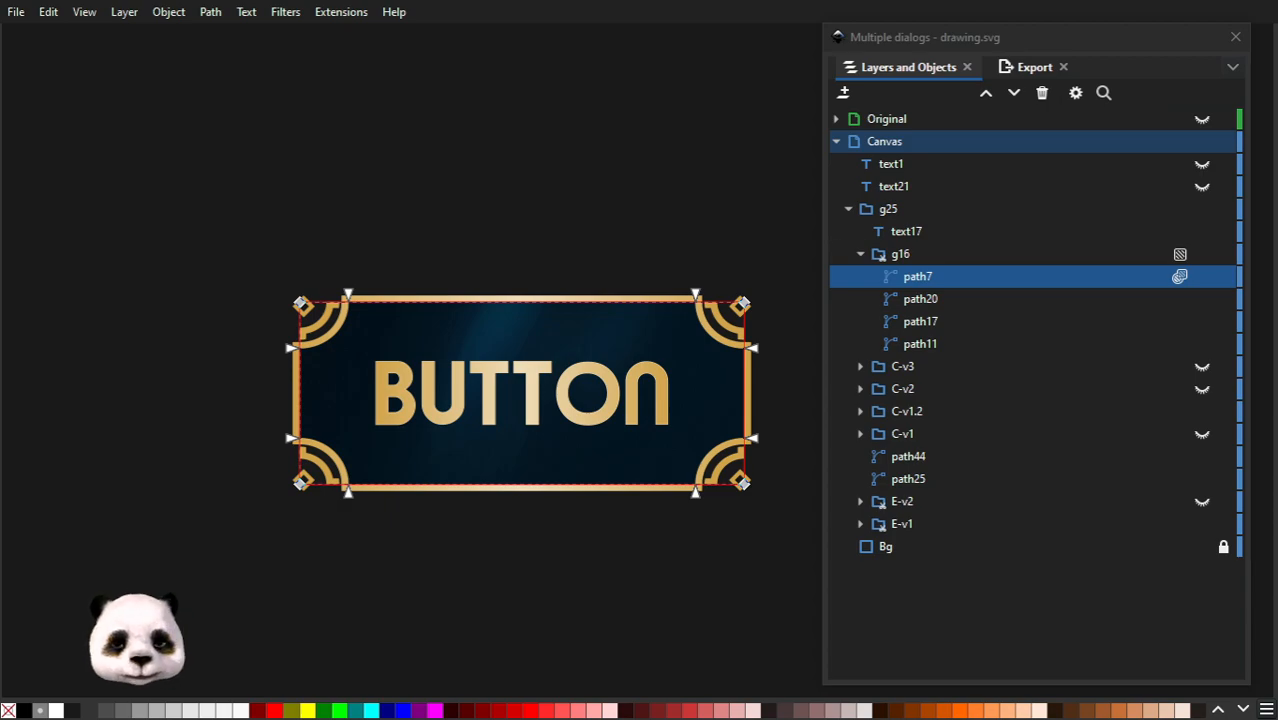
Switch to the imp folder in File Explorer and preview the Sabily.ttf font file.
{"action": "key", "text": "super"}
{"action": "left_click", "coordinate": [487, 706]}
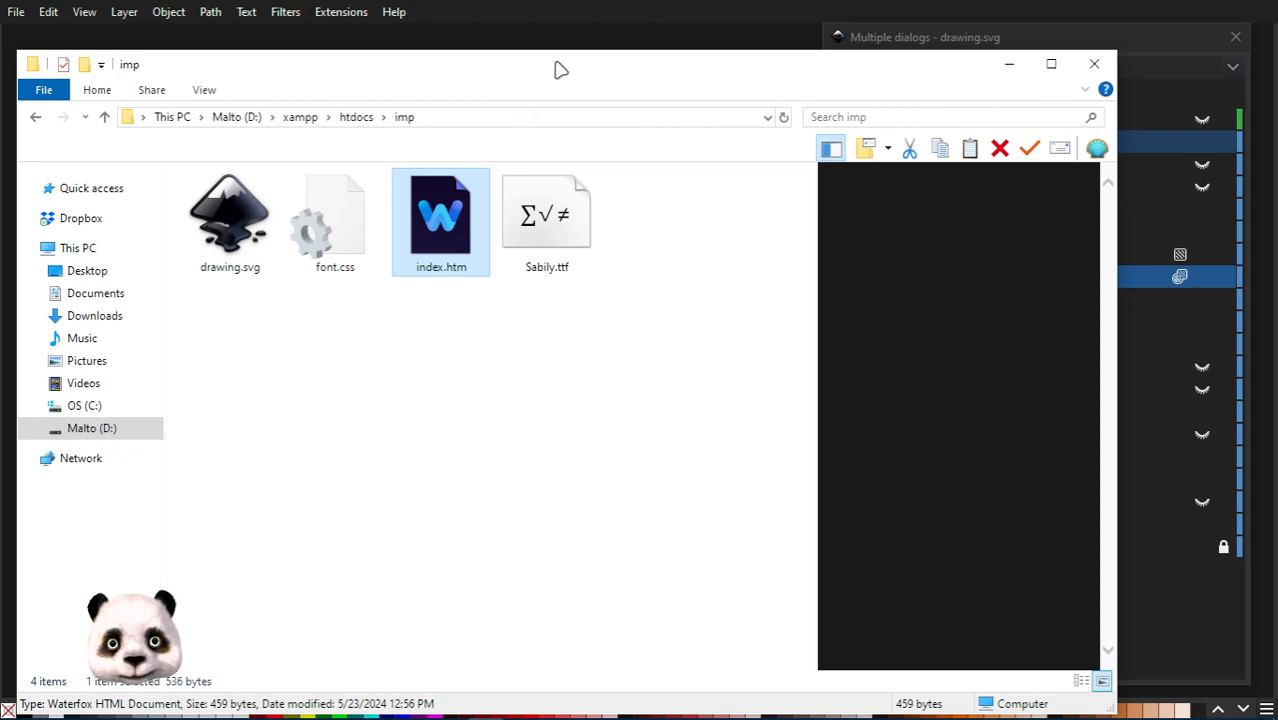
{"action": "left_click_drag", "start_coordinate": [465, 77], "coordinate": [535, 55]}
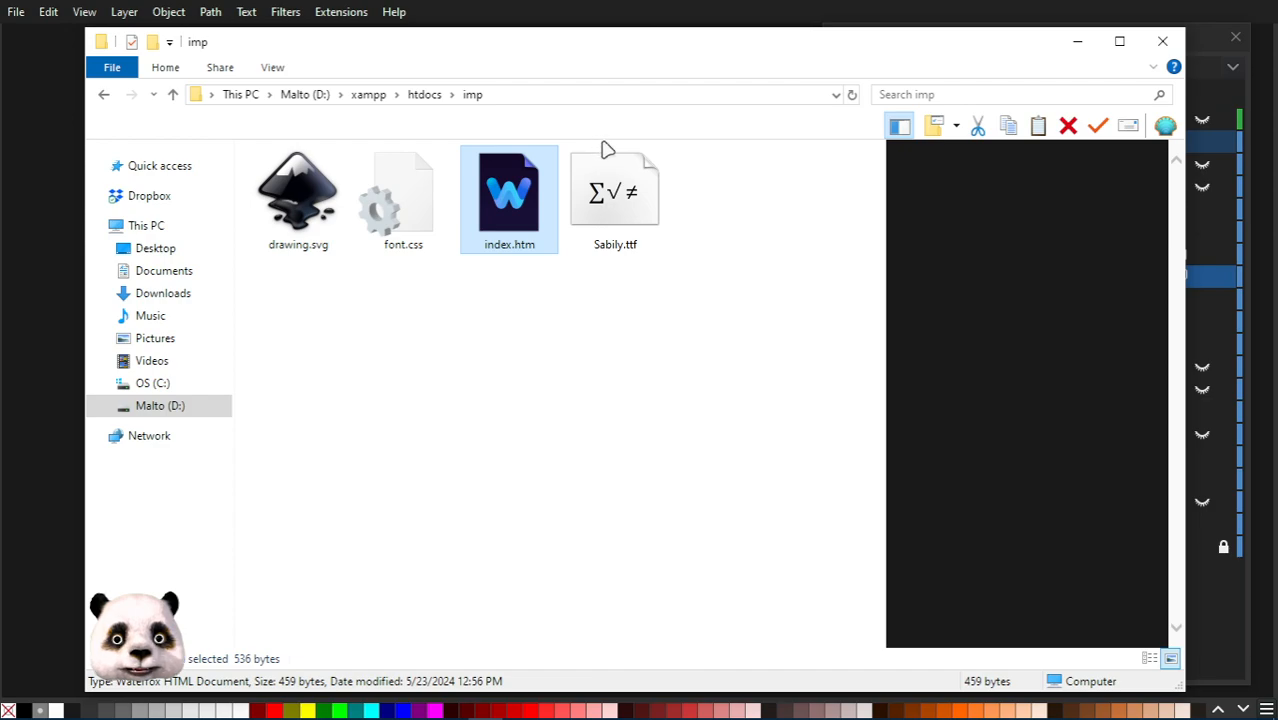
{"action": "left_click", "coordinate": [608, 175]}
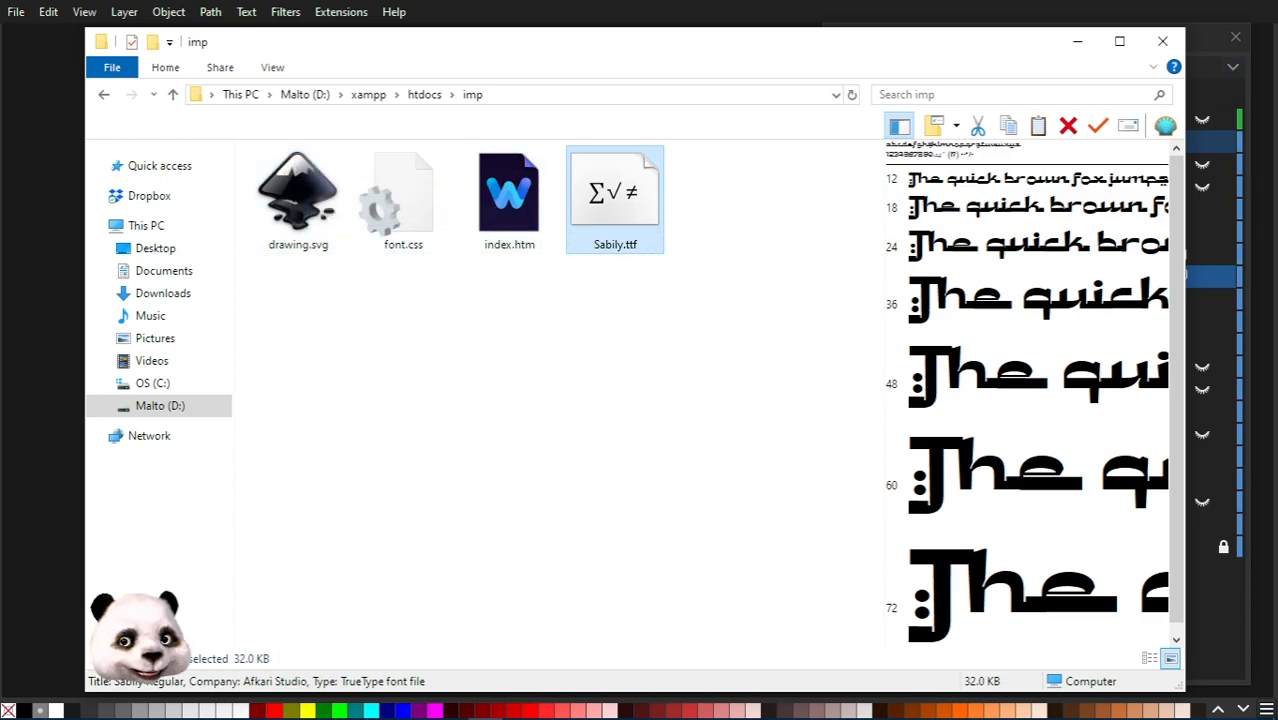
Clear the BUTTON text selection on the localhost/imp/ page and switch to index.htm in Notepad++.
{"action": "left_click_drag", "start_coordinate": [1277, 42], "coordinate": [987, 42]}
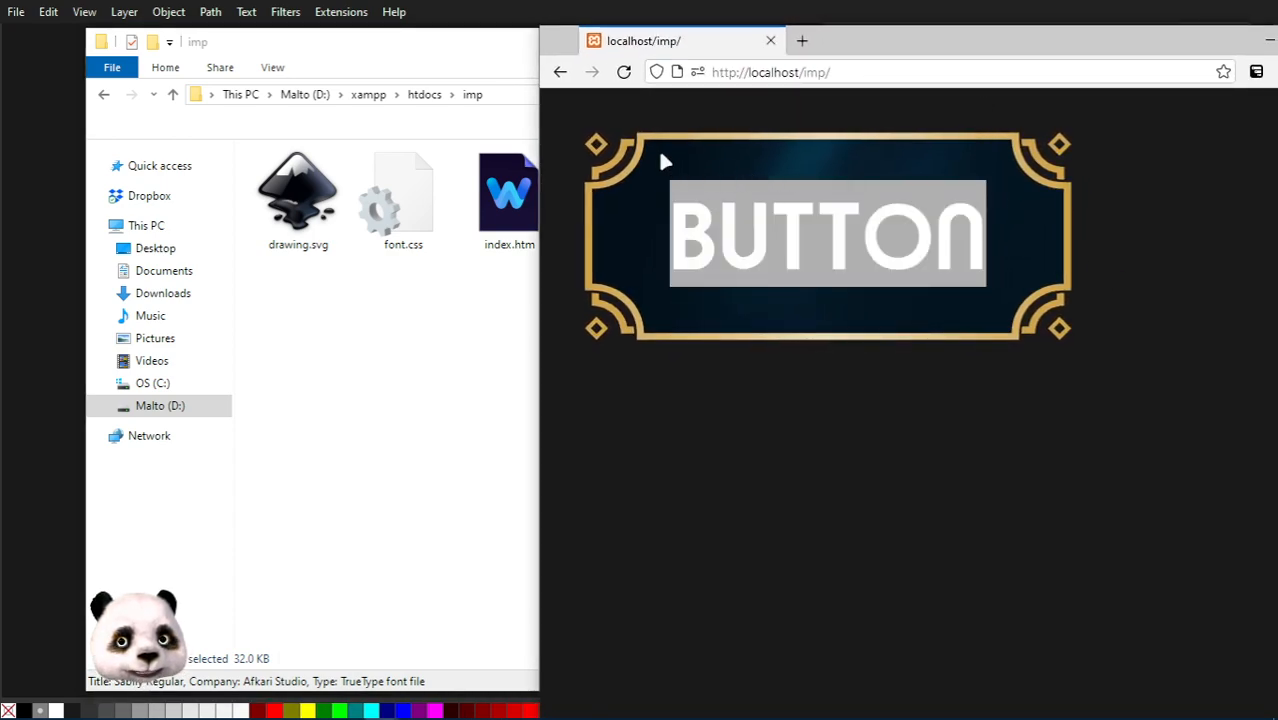
{"action": "left_click", "coordinate": [686, 226]}
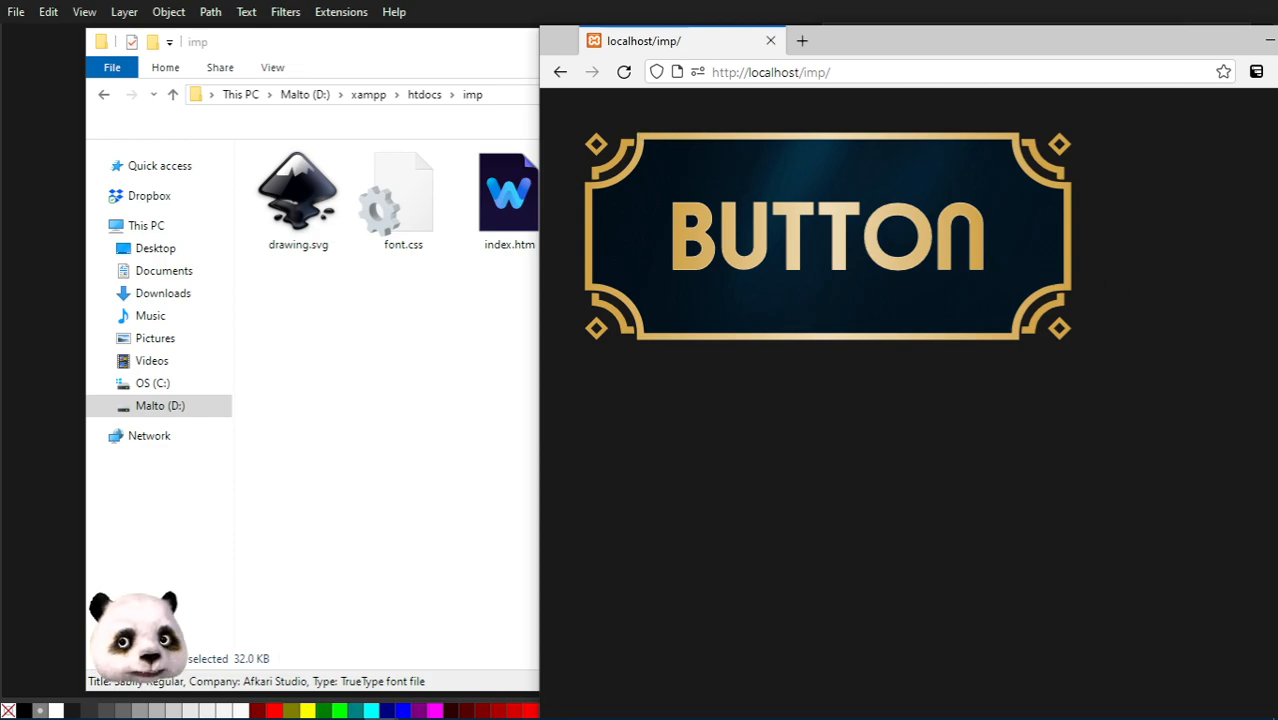
{"action": "key", "text": "super"}
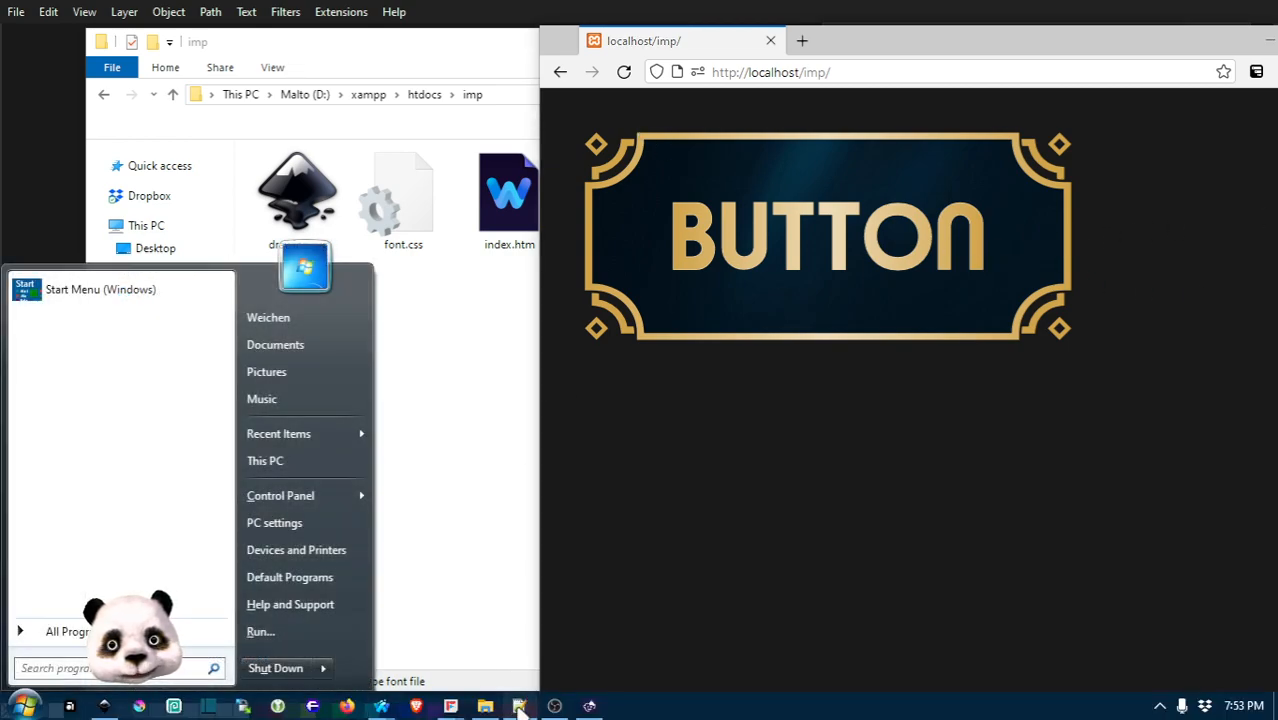
{"action": "left_click", "coordinate": [519, 706]}
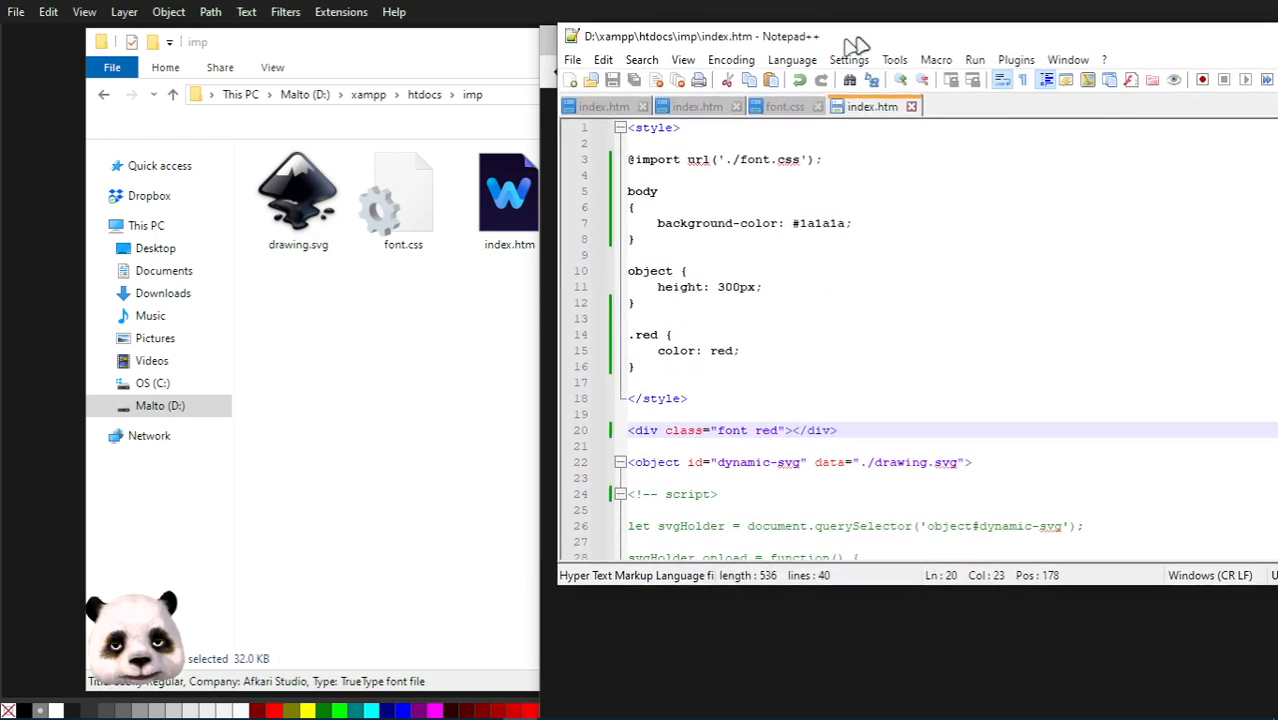
Insert TEXT inside the "font red" div in index.htm, reload localhost/imp/ in the browser, and select the new text on the page.
{"action": "left_click_drag", "start_coordinate": [855, 45], "coordinate": [700, 85]}
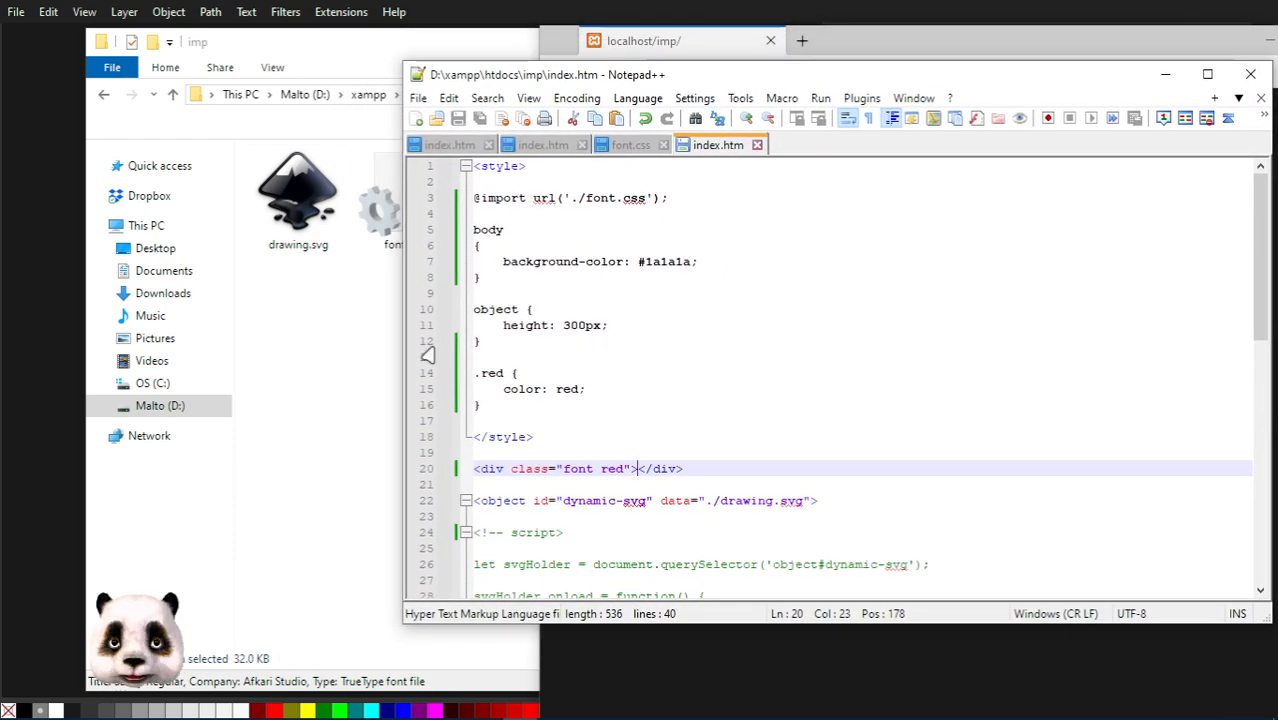
{"action": "scroll", "coordinate": [565, 330], "scroll_direction": "down", "scroll_amount": 5}
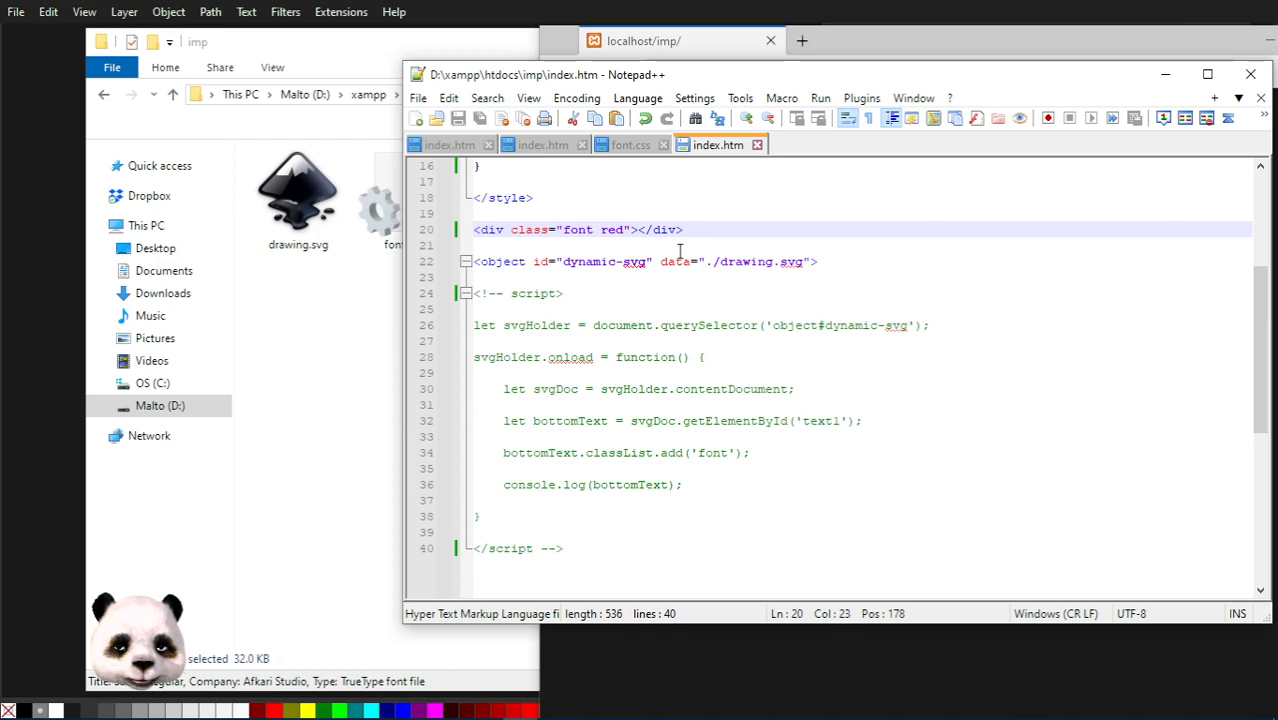
{"action": "type", "text": "TEXT"}
{"action": "left_click_drag", "start_coordinate": [700, 78], "coordinate": [1277, 92]}
{"action": "left_click", "coordinate": [797, 405]}
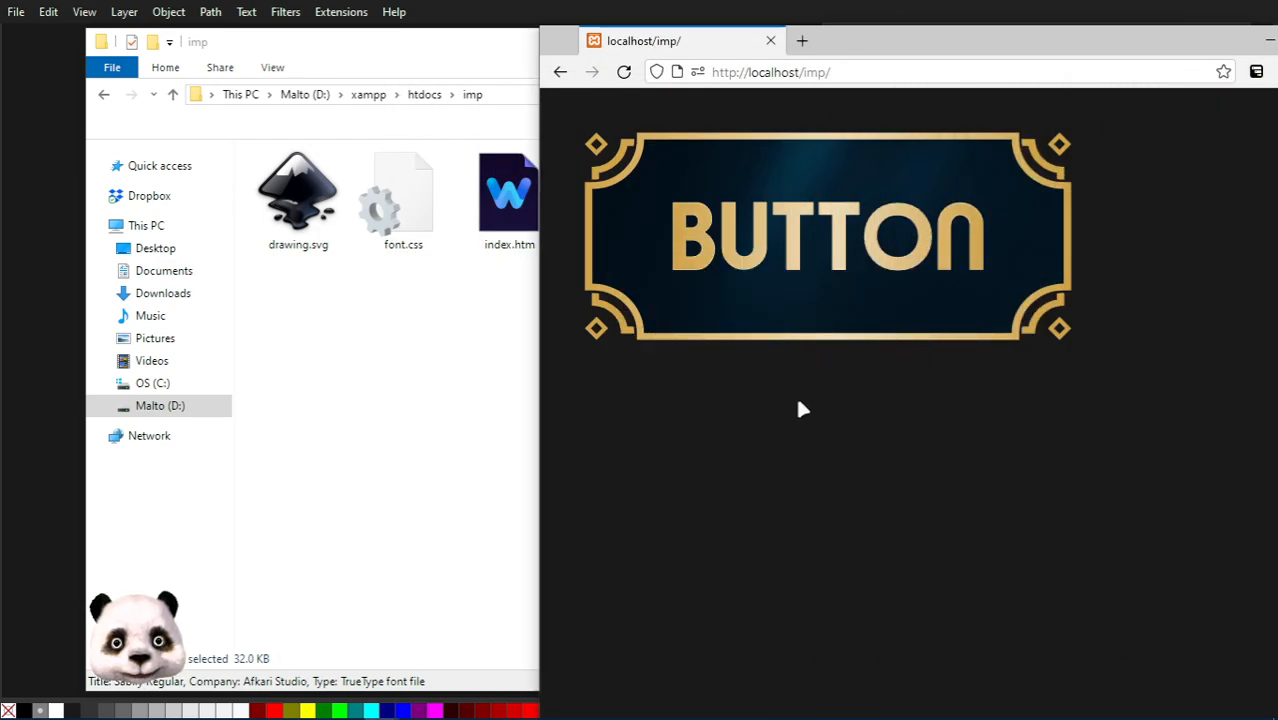
{"action": "left_click", "coordinate": [624, 72]}
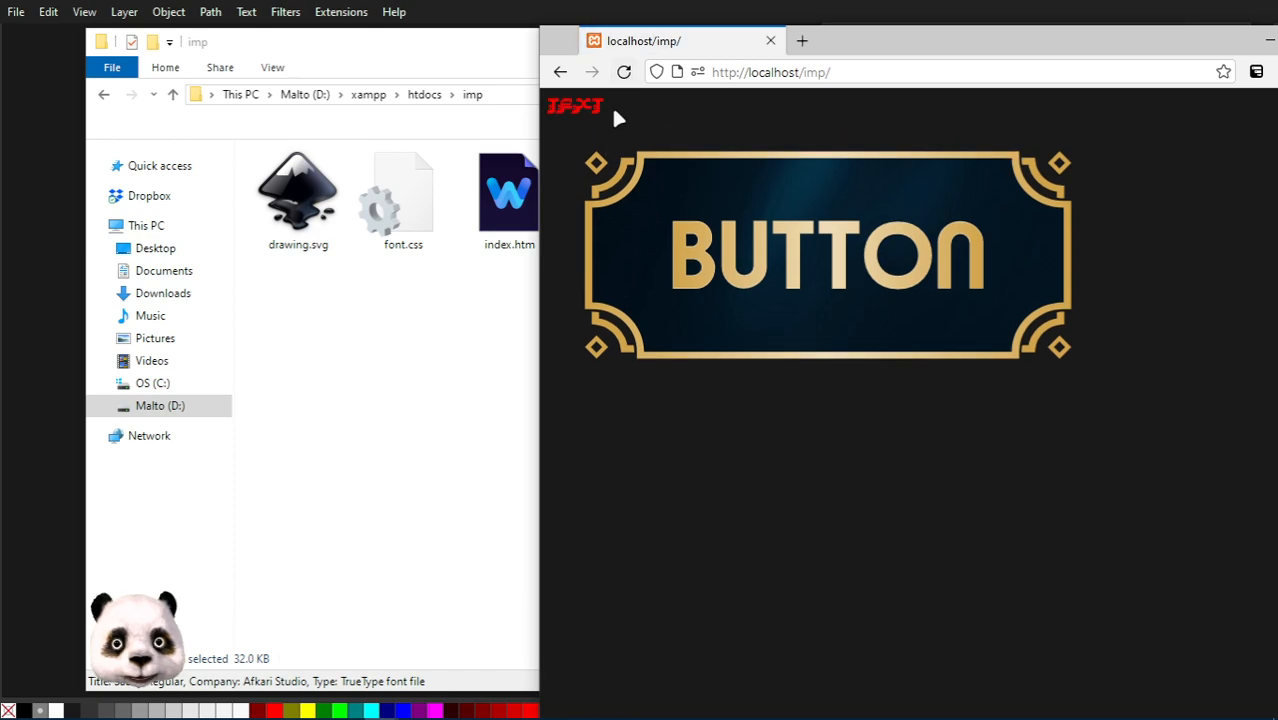
{"action": "left_click_drag", "start_coordinate": [544, 101], "coordinate": [604, 99]}
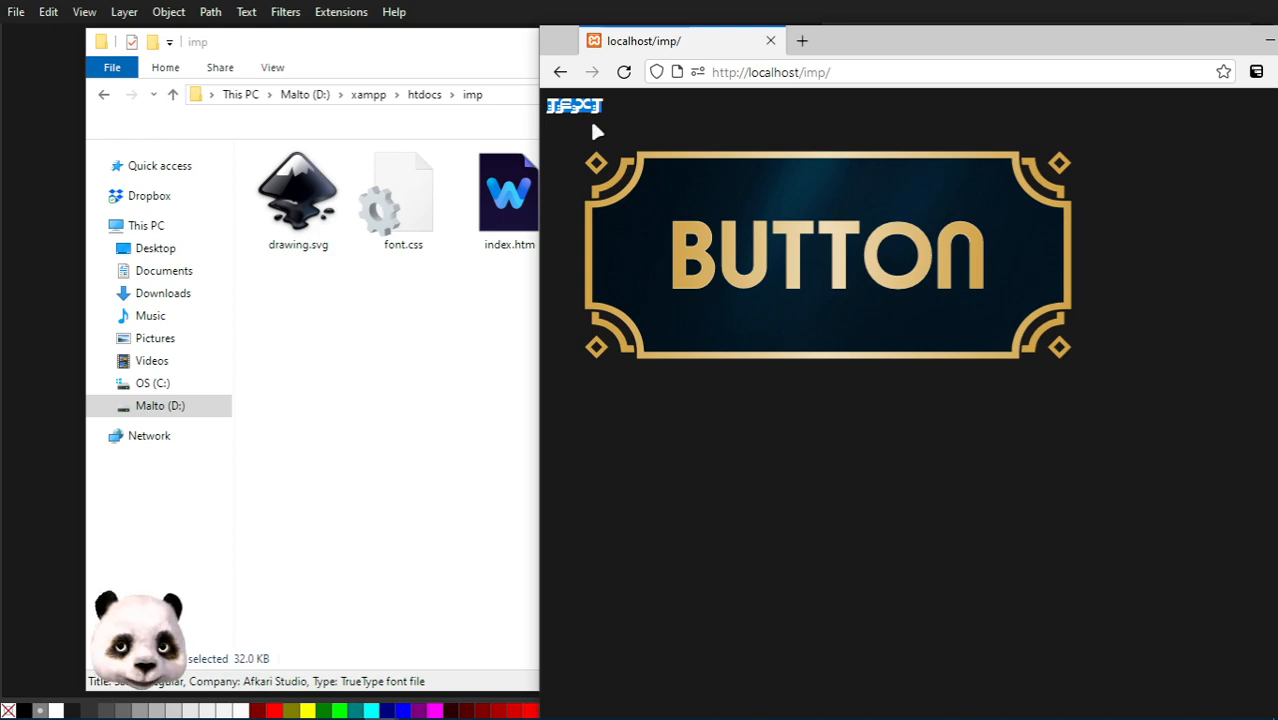
{"action": "key", "text": "alt+Tab"}
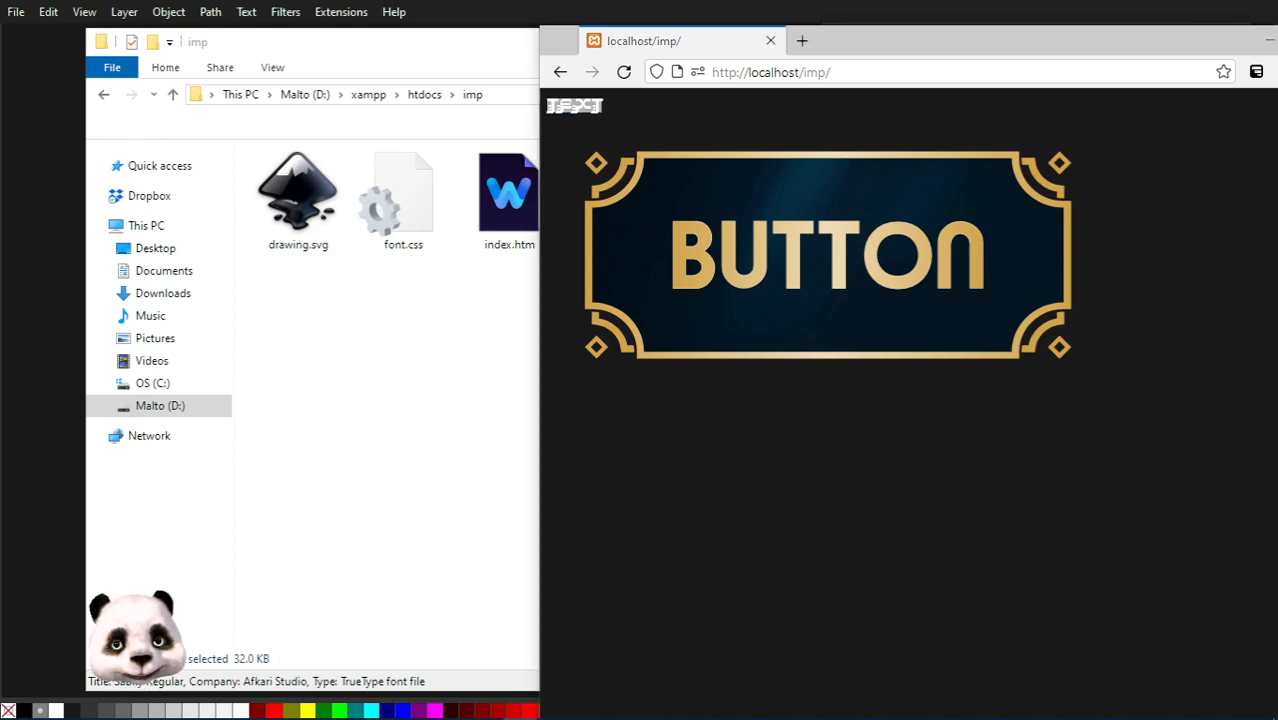
{"action": "left_click_drag", "start_coordinate": [1277, 72], "coordinate": [815, 174]}
{"action": "scroll", "coordinate": [954, 391], "scroll_direction": "up", "scroll_amount": 4}
{"action": "scroll", "coordinate": [954, 391], "scroll_direction": "up", "scroll_amount": 1}
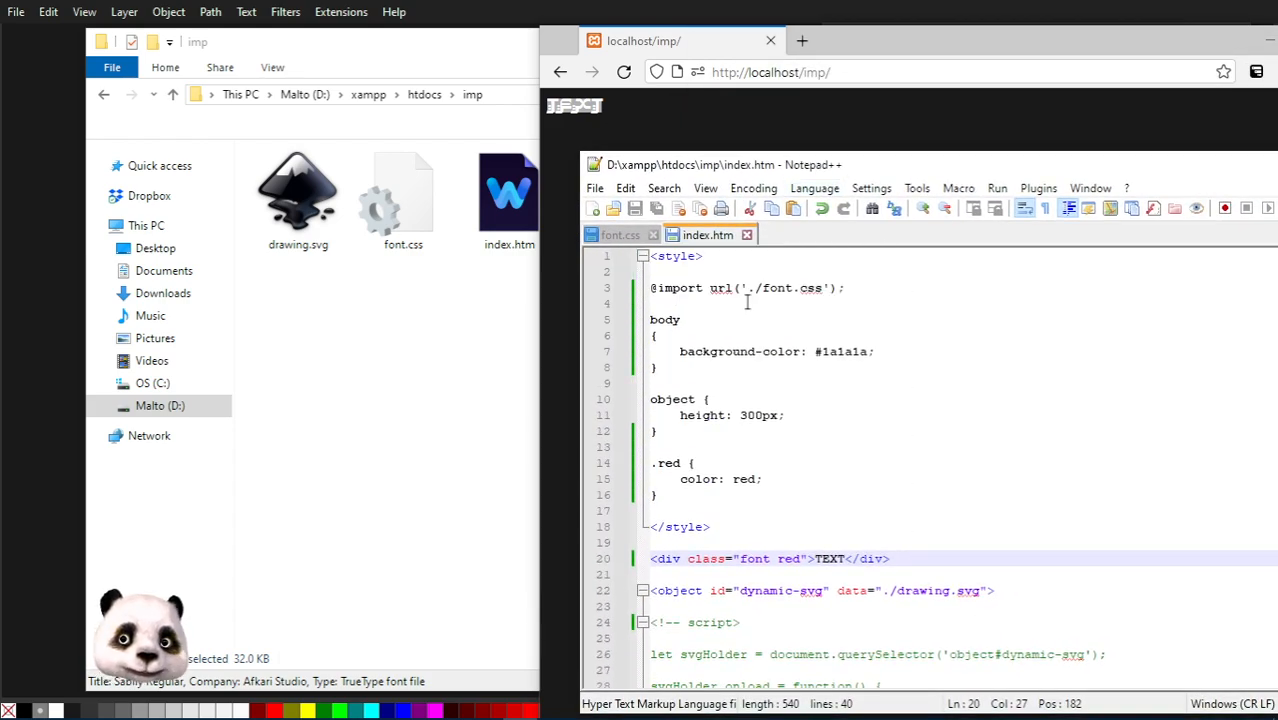
{"action": "left_click_drag", "start_coordinate": [651, 289], "coordinate": [857, 287]}
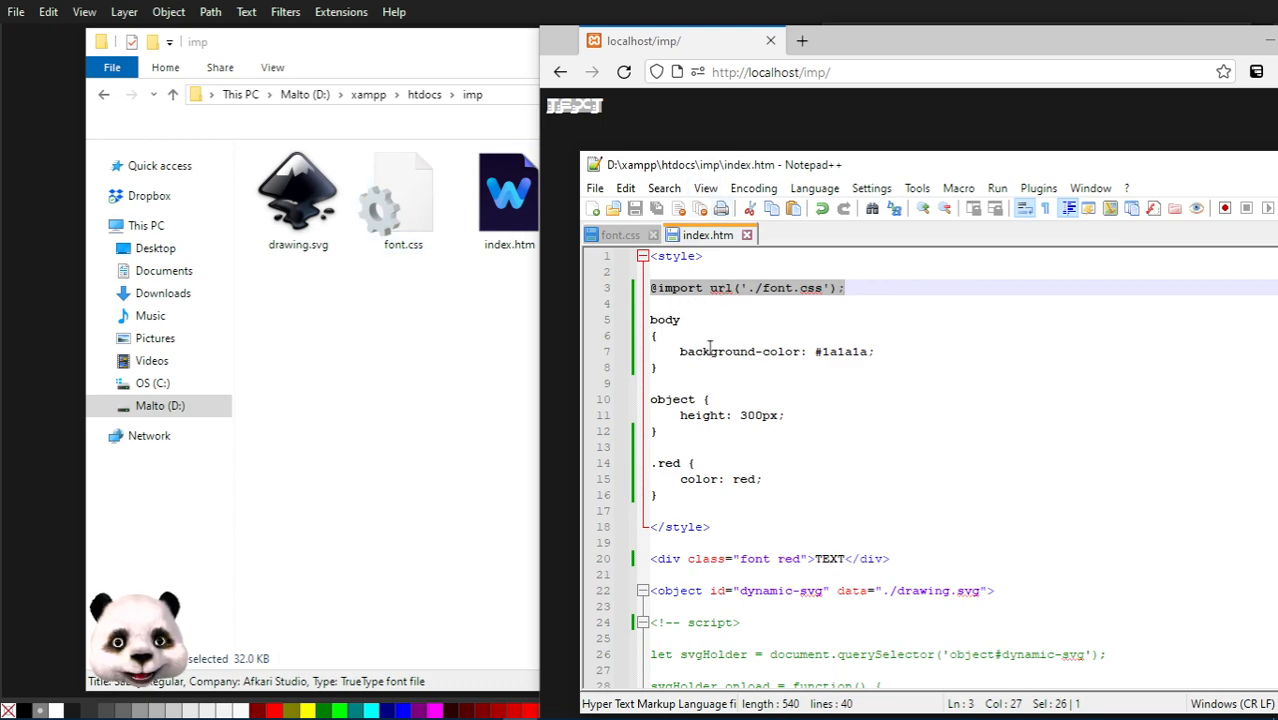
{"action": "left_click_drag", "start_coordinate": [651, 319], "coordinate": [658, 369]}
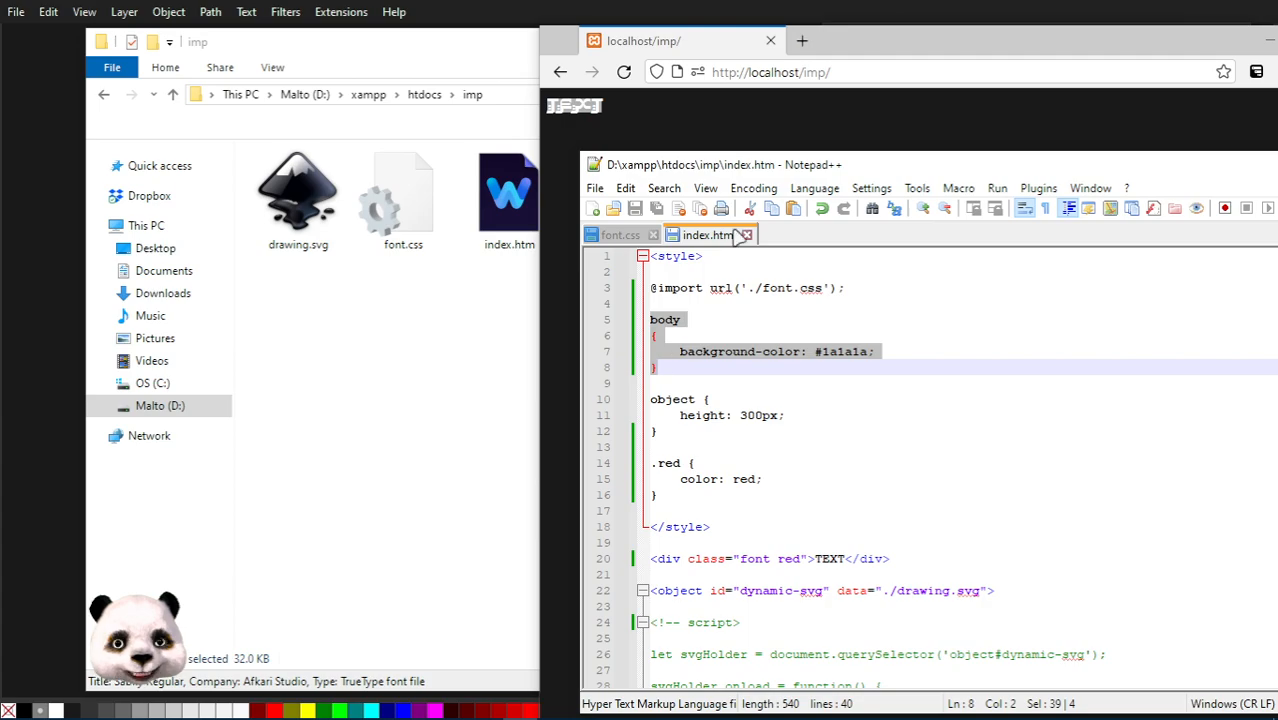
{"action": "left_click_drag", "start_coordinate": [688, 431], "coordinate": [614, 399]}
{"action": "left_click_drag", "start_coordinate": [746, 166], "coordinate": [1148, 157]}
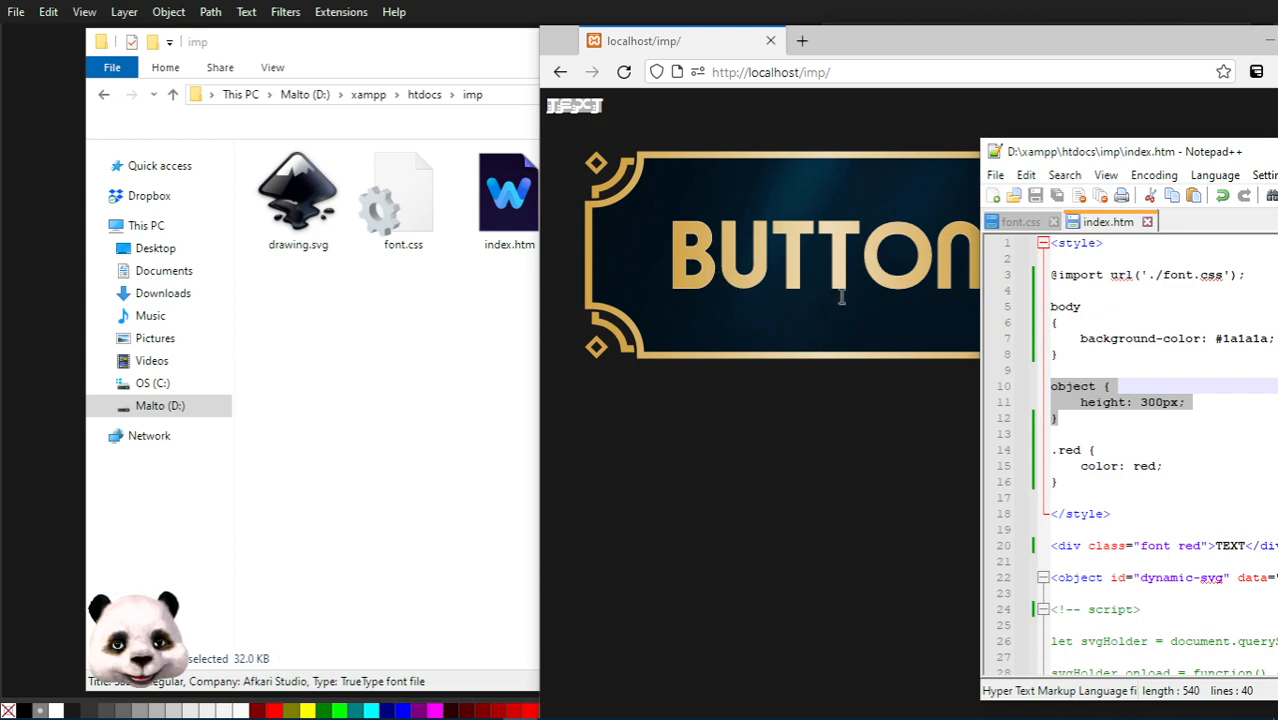
{"action": "left_click_drag", "start_coordinate": [1060, 482], "coordinate": [1028, 450]}
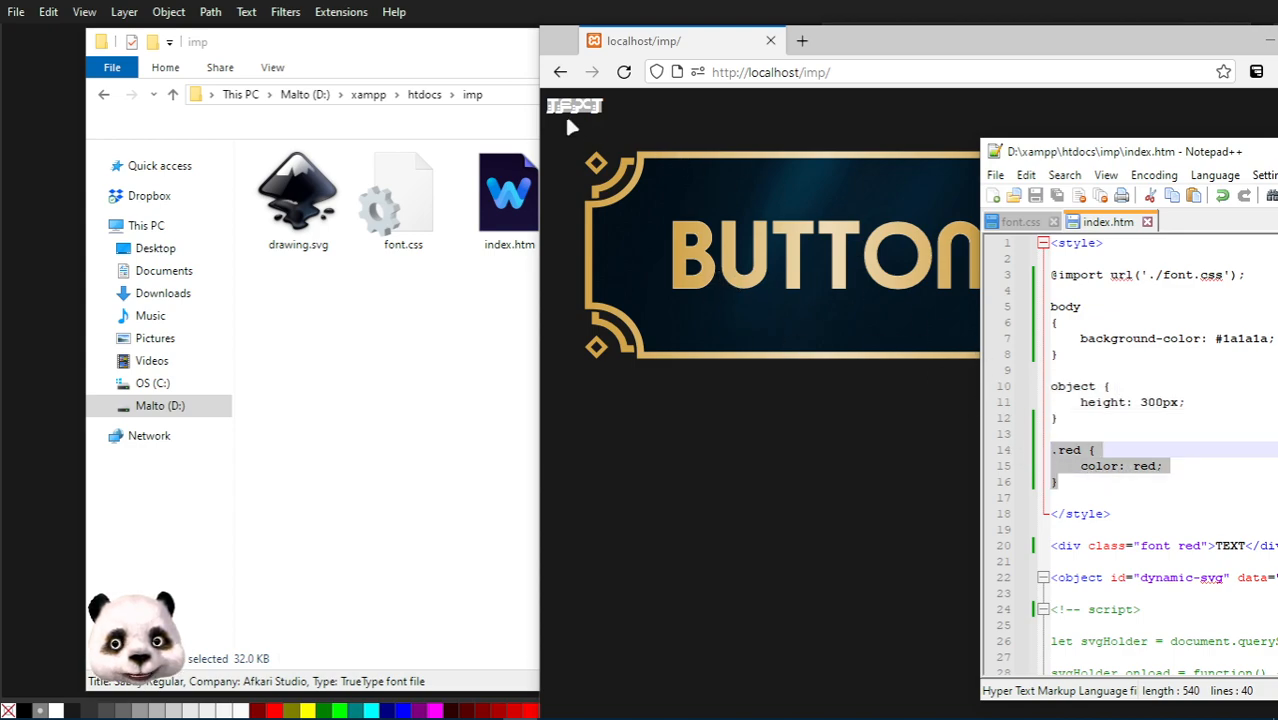
Highlight the div's TEXT content, font class and class attribute in index.htm, and clear the TEXT selection on the web page.
{"action": "double_click", "coordinate": [1224, 545]}
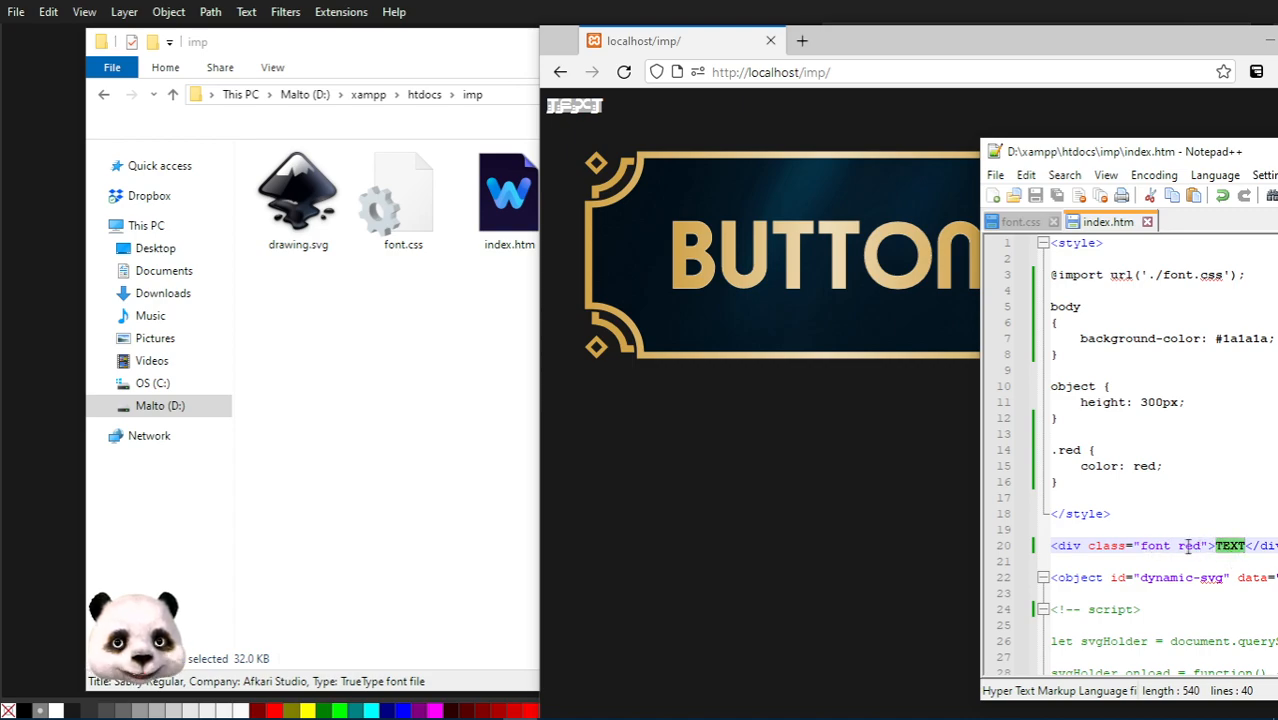
{"action": "double_click", "coordinate": [1152, 545]}
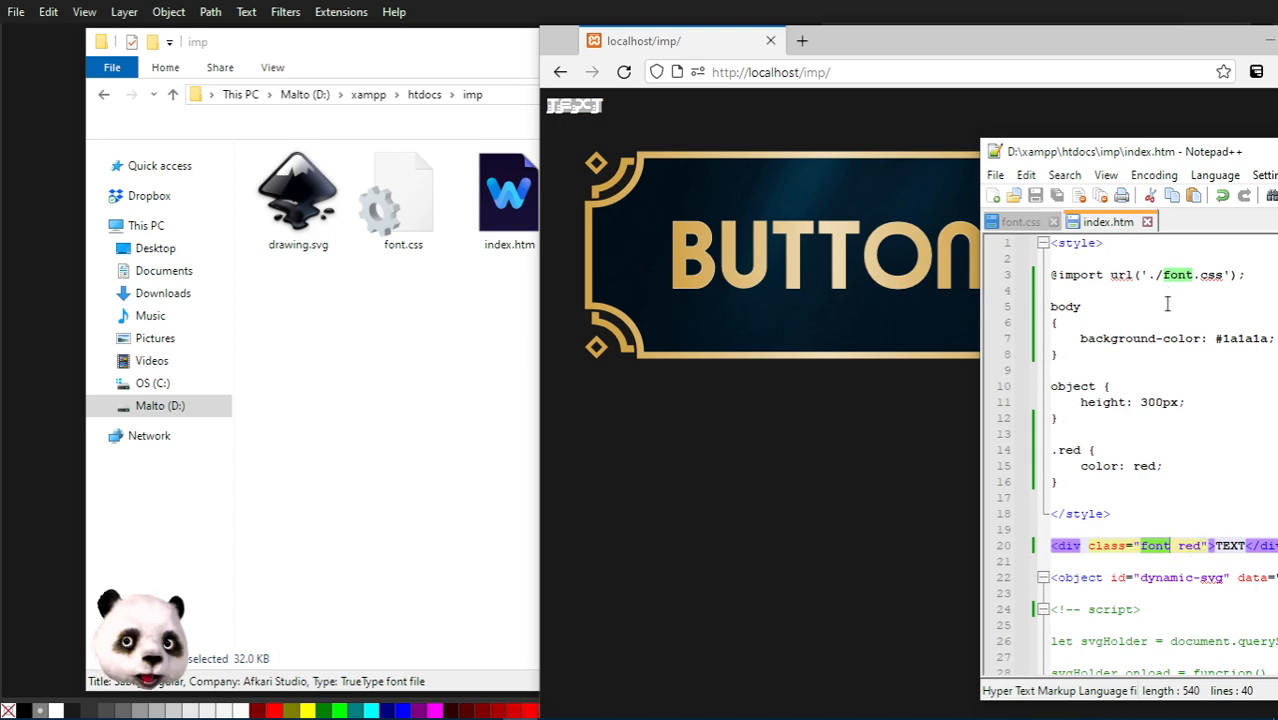
{"action": "left_click", "coordinate": [1100, 545]}
{"action": "double_click", "coordinate": [1100, 545]}
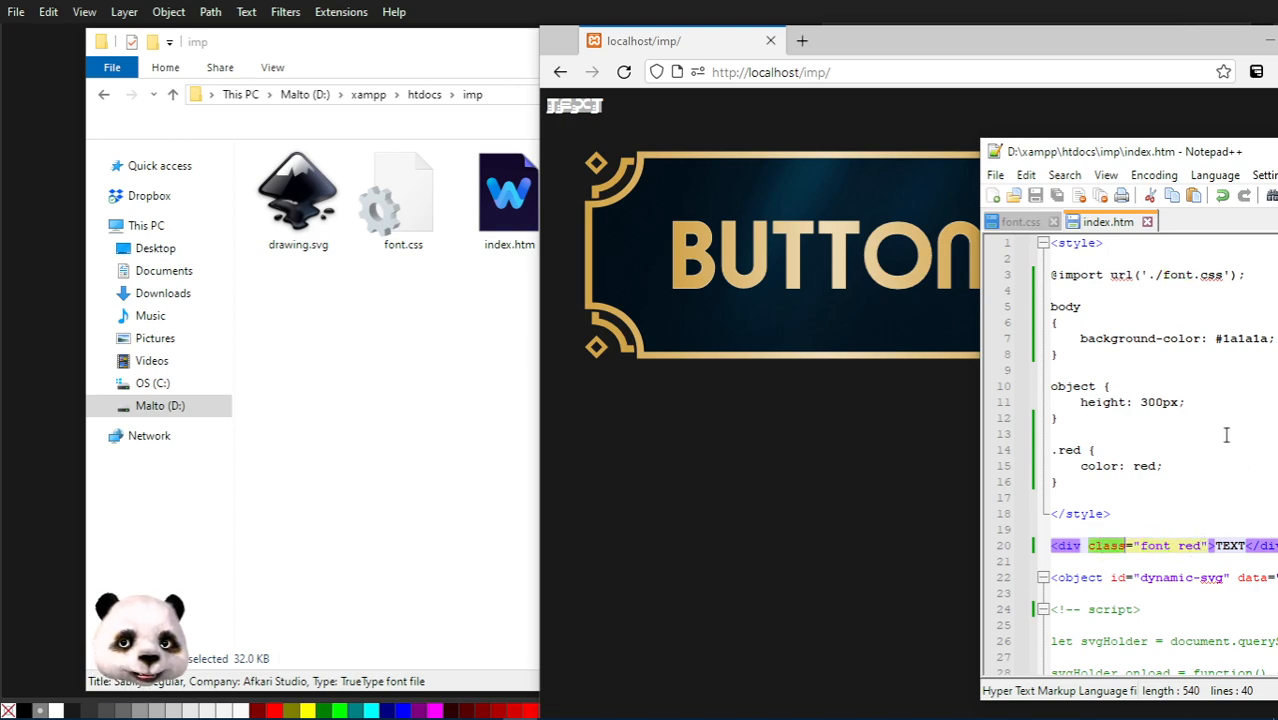
{"action": "left_click", "coordinate": [601, 122]}
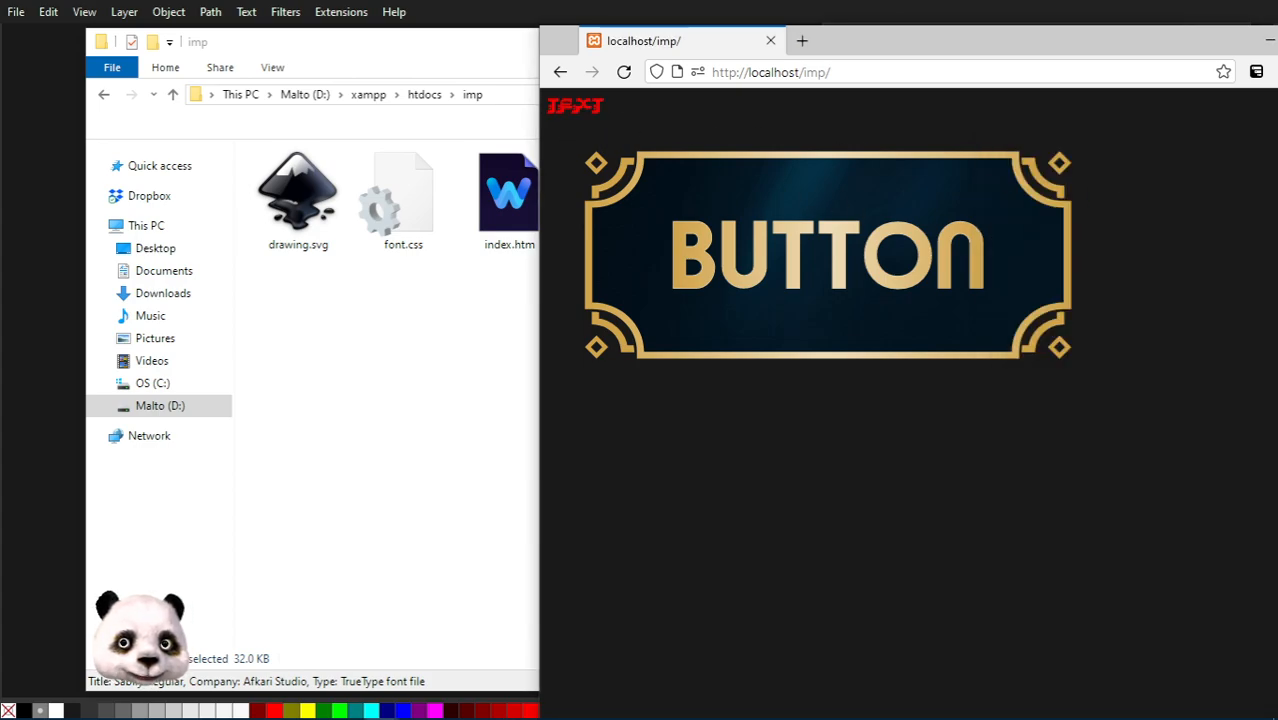
{"action": "key", "text": "alt+Tab"}
{"action": "left_click", "coordinate": [1192, 274]}
{"action": "type", "text": "2.css');"}
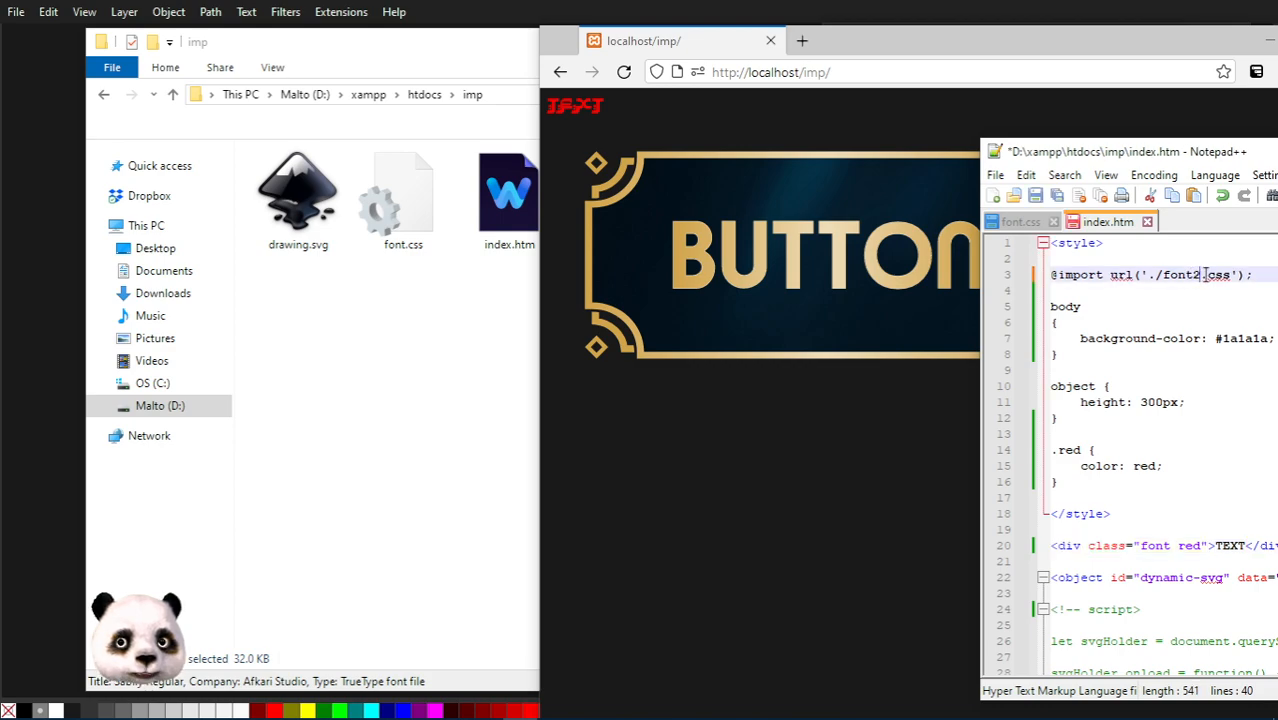
{"action": "key", "text": "ctrl+s"}
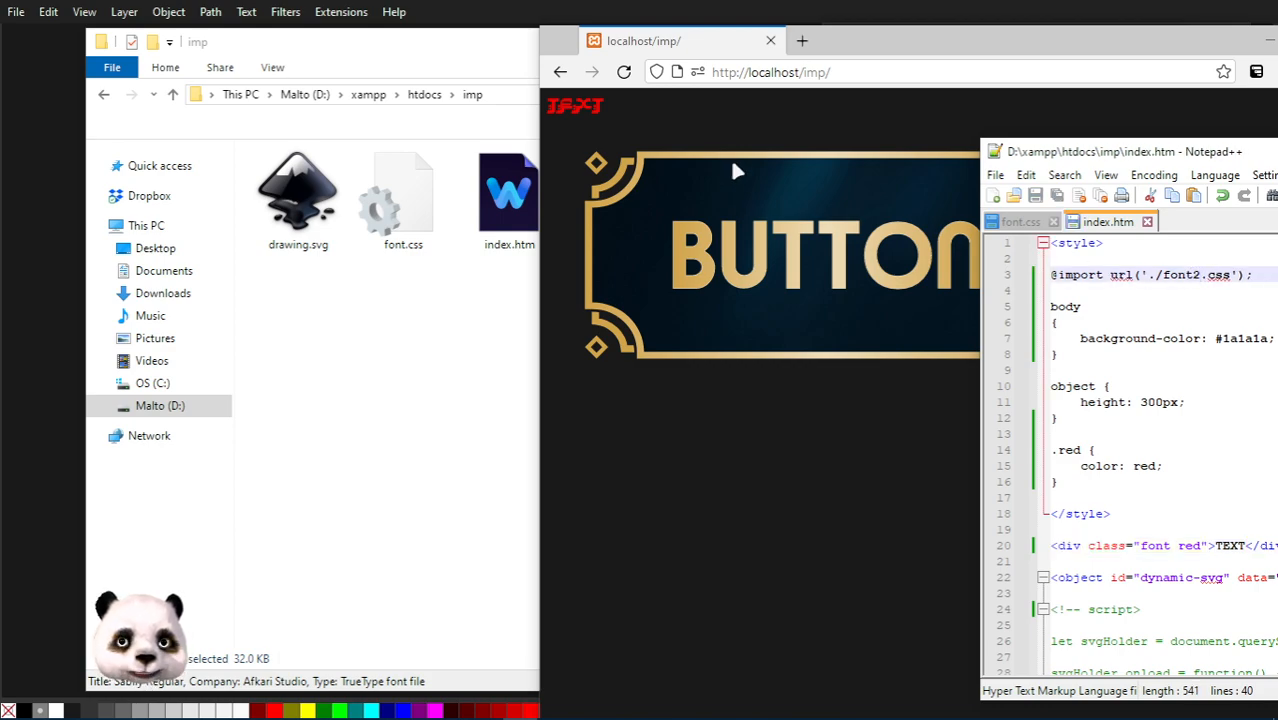
{"action": "left_click", "coordinate": [624, 73]}
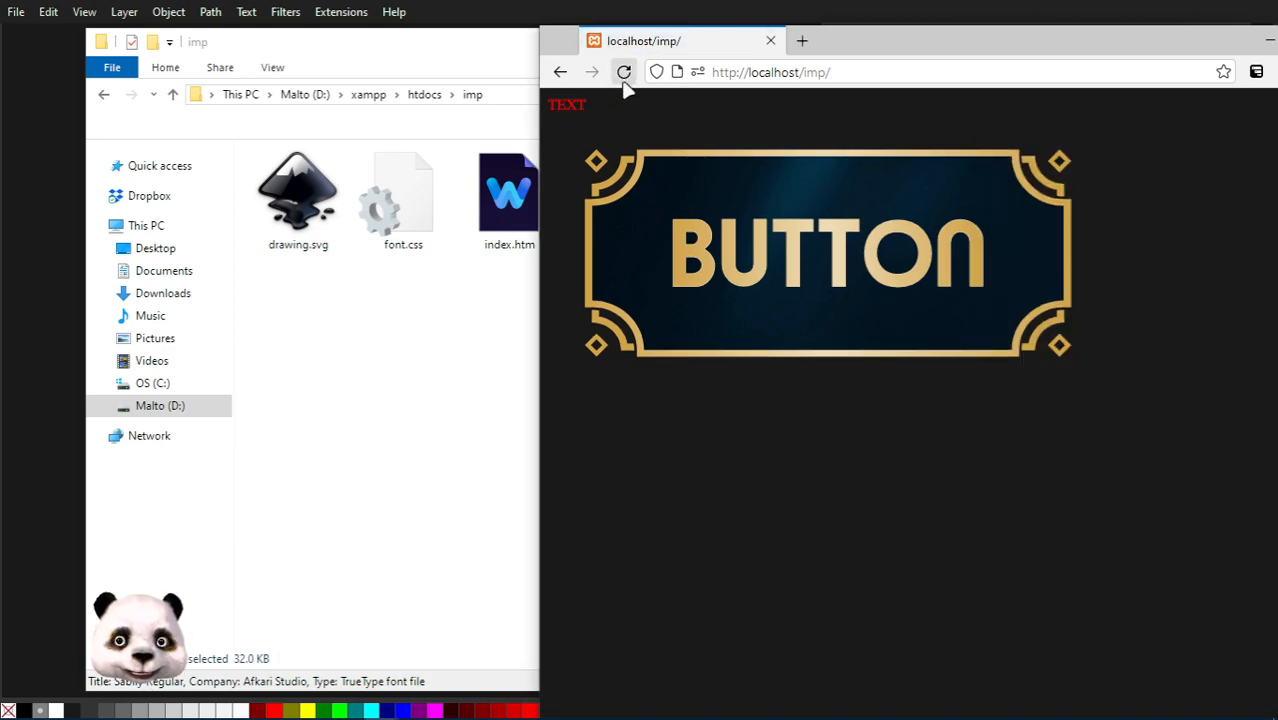
{"action": "key", "text": "alt+Tab"}
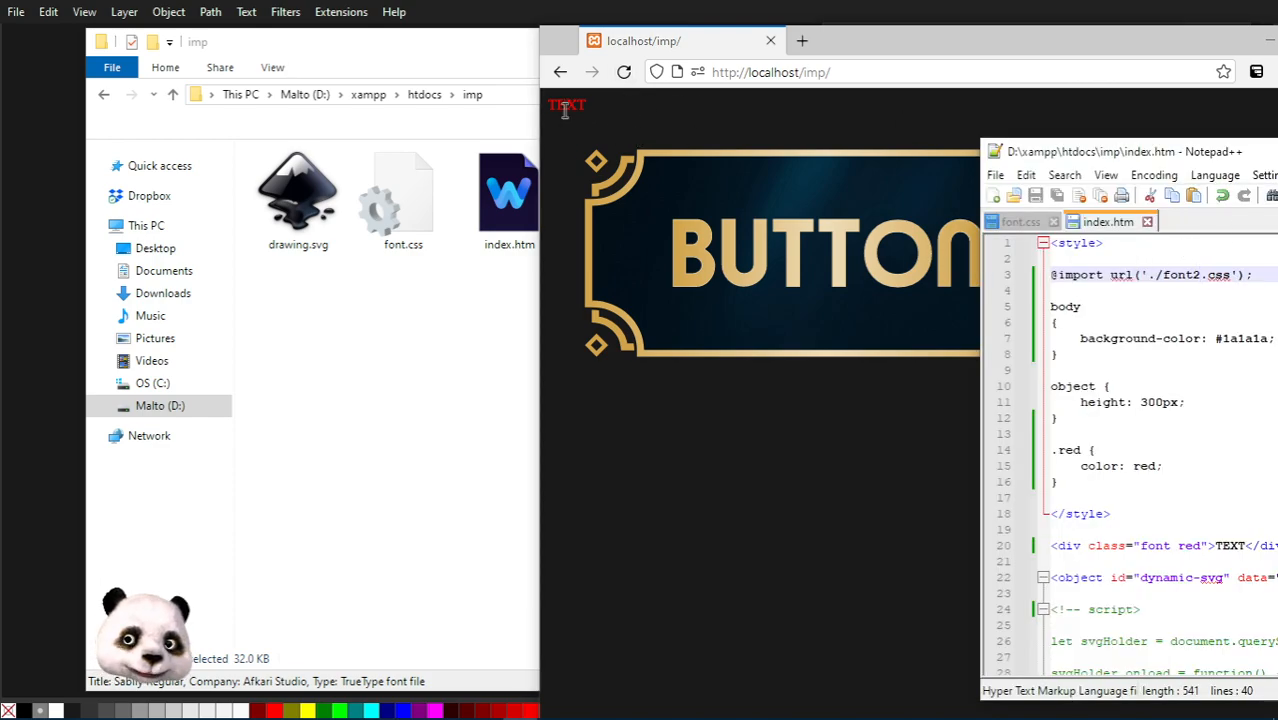
{"action": "key", "text": "BackSpace"}
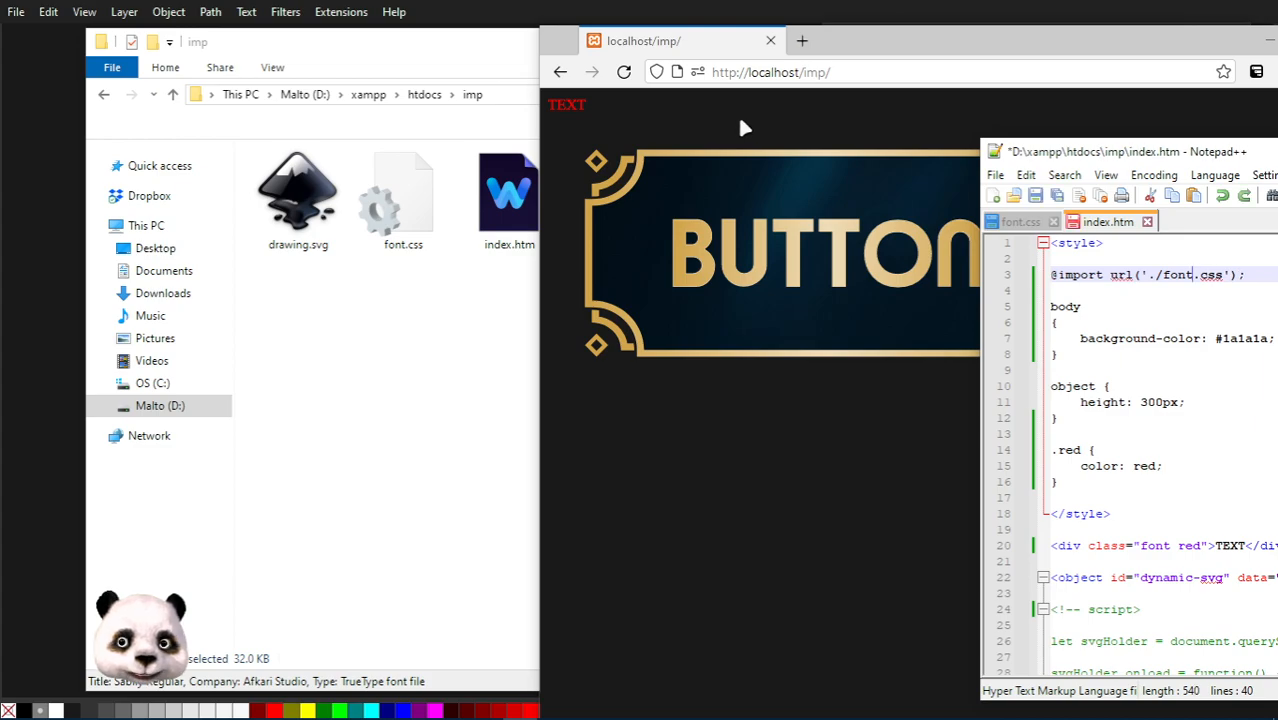
{"action": "key", "text": "ctrl+s"}
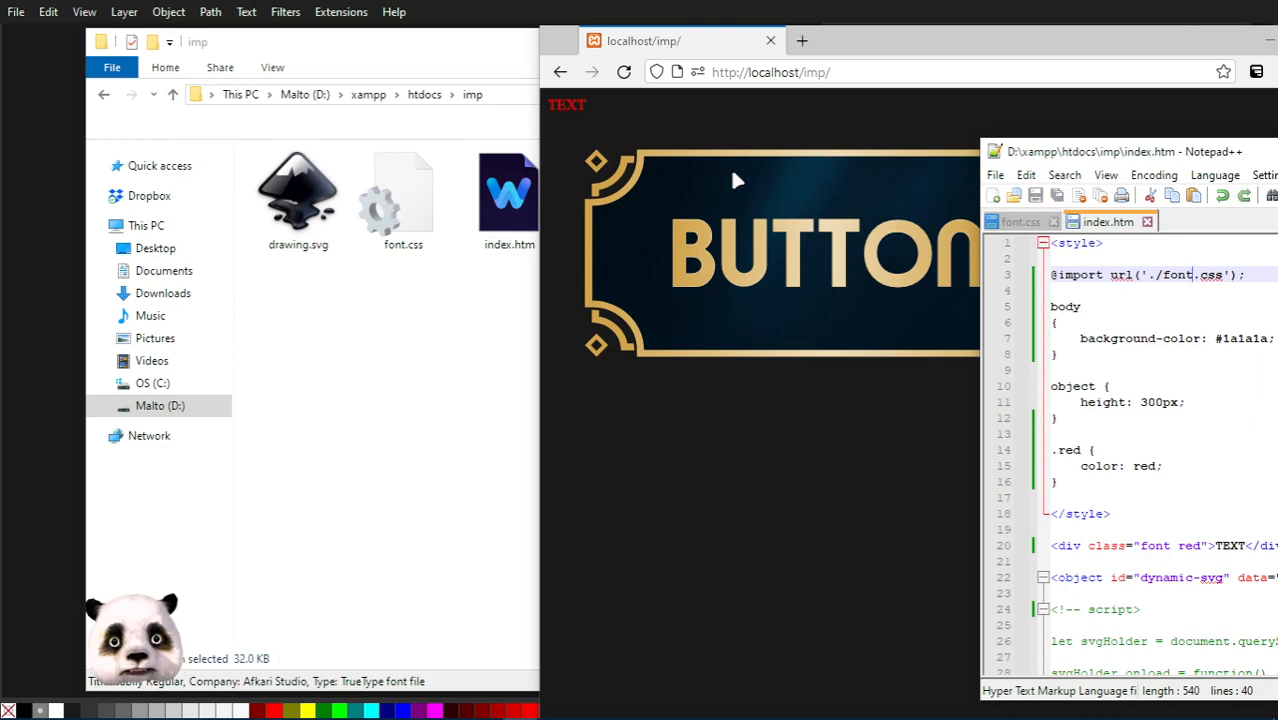
{"action": "left_click", "coordinate": [1022, 222]}
{"action": "left_click_drag", "start_coordinate": [1186, 160], "coordinate": [886, 135]}
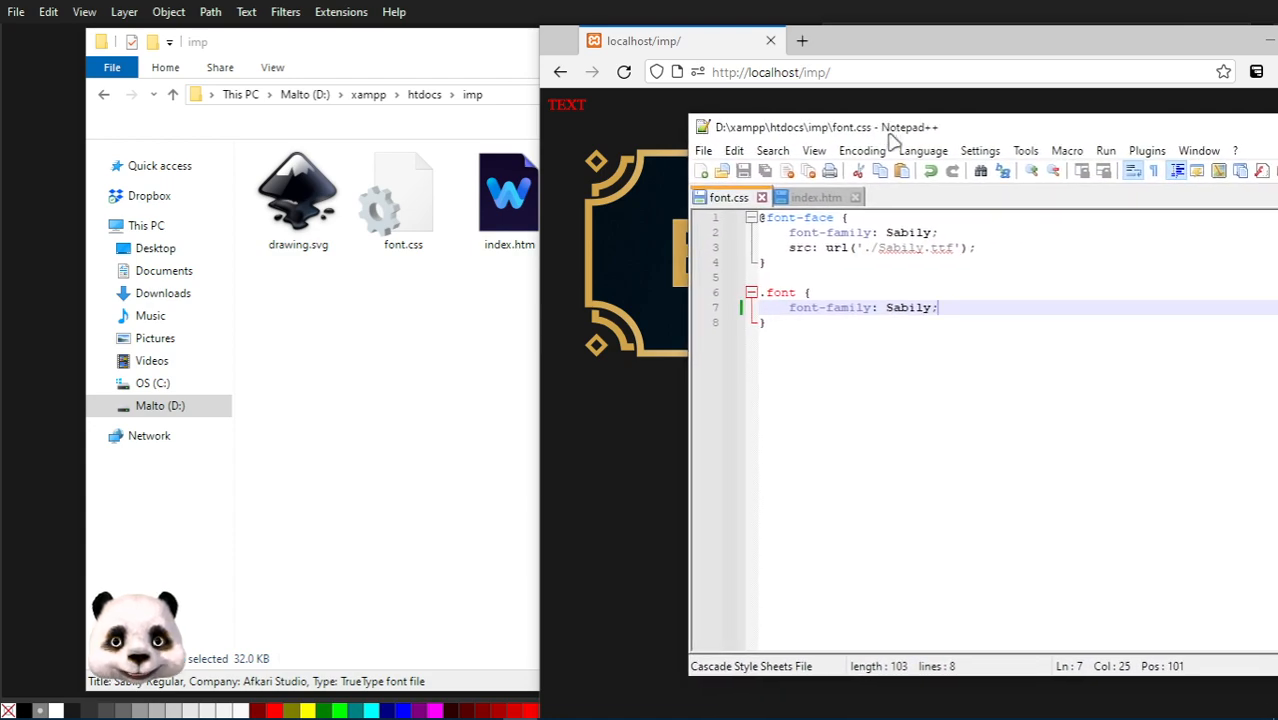
{"action": "left_click_drag", "start_coordinate": [781, 264], "coordinate": [750, 207]}
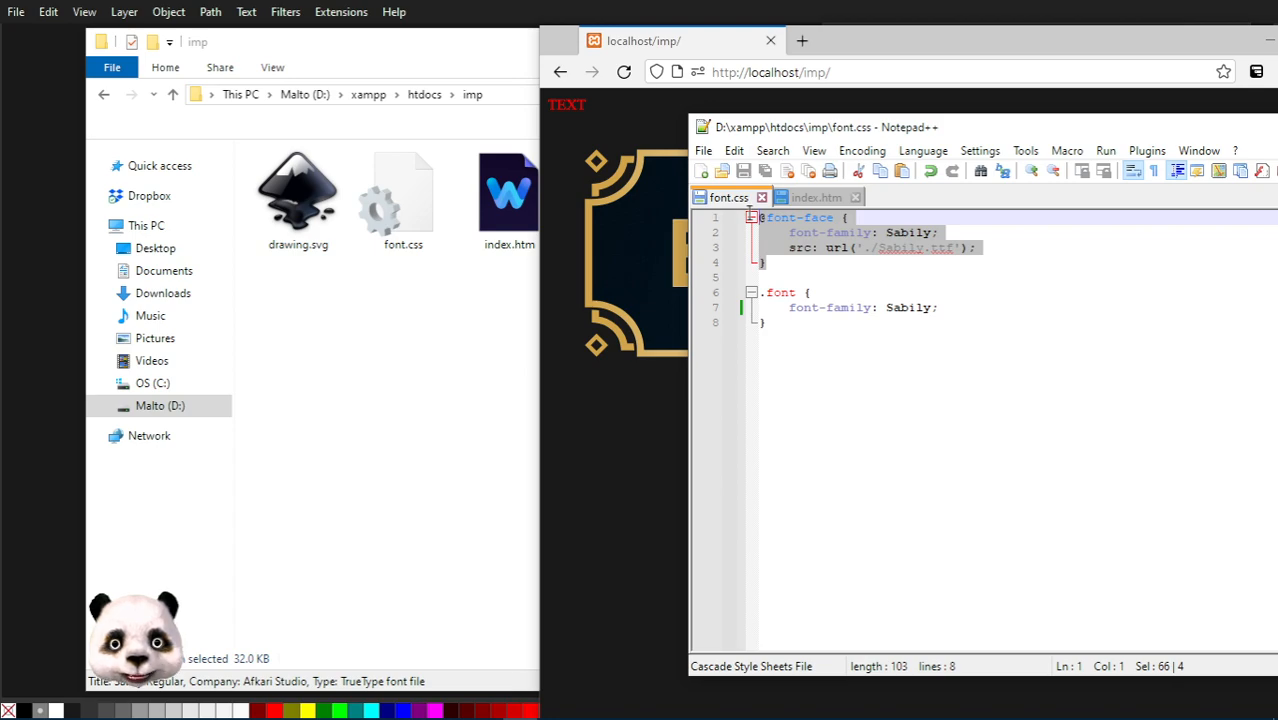
{"action": "left_click_drag", "start_coordinate": [759, 216], "coordinate": [764, 217]}
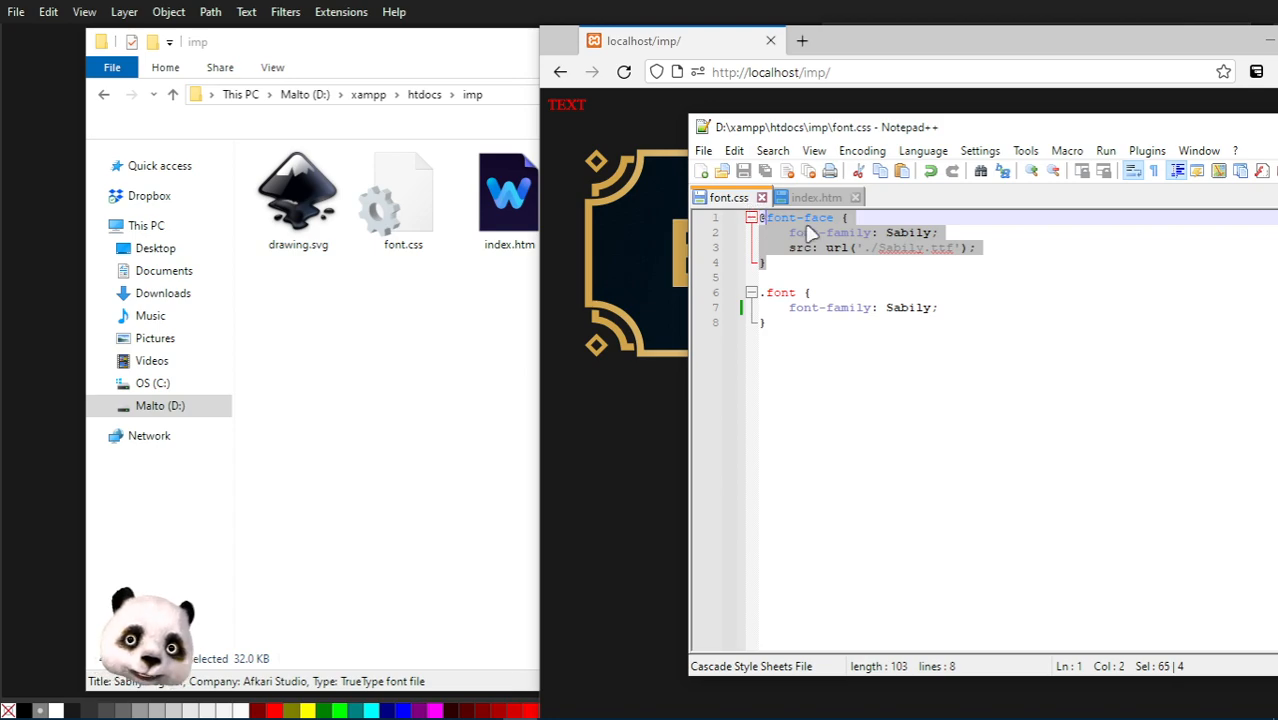
{"action": "left_click", "coordinate": [472, 53]}
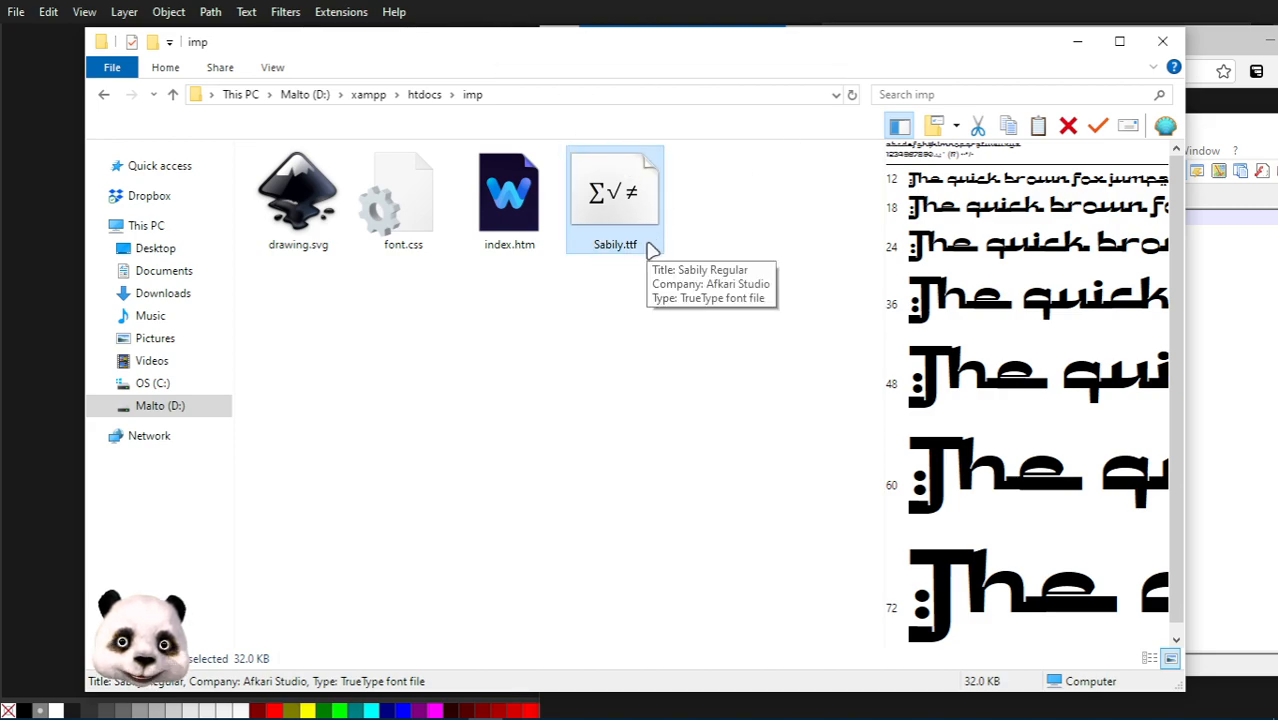
{"action": "left_click", "coordinate": [1205, 135]}
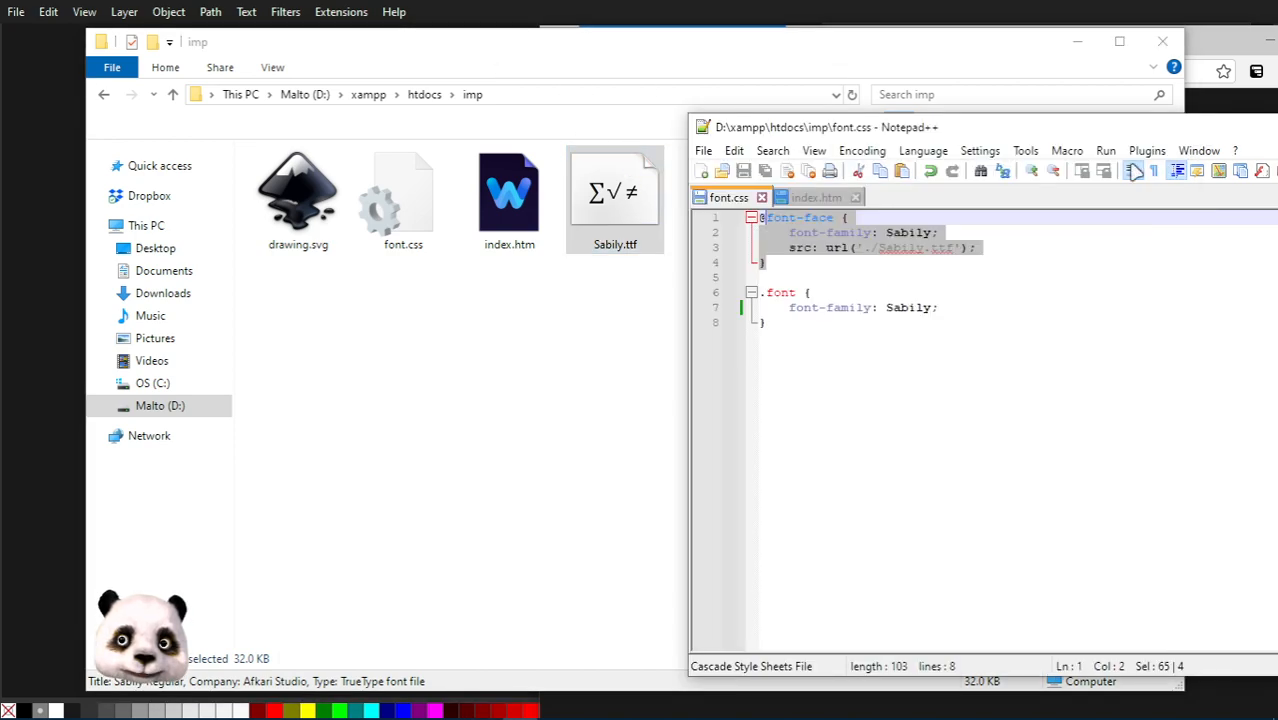
{"action": "left_click", "coordinate": [962, 233]}
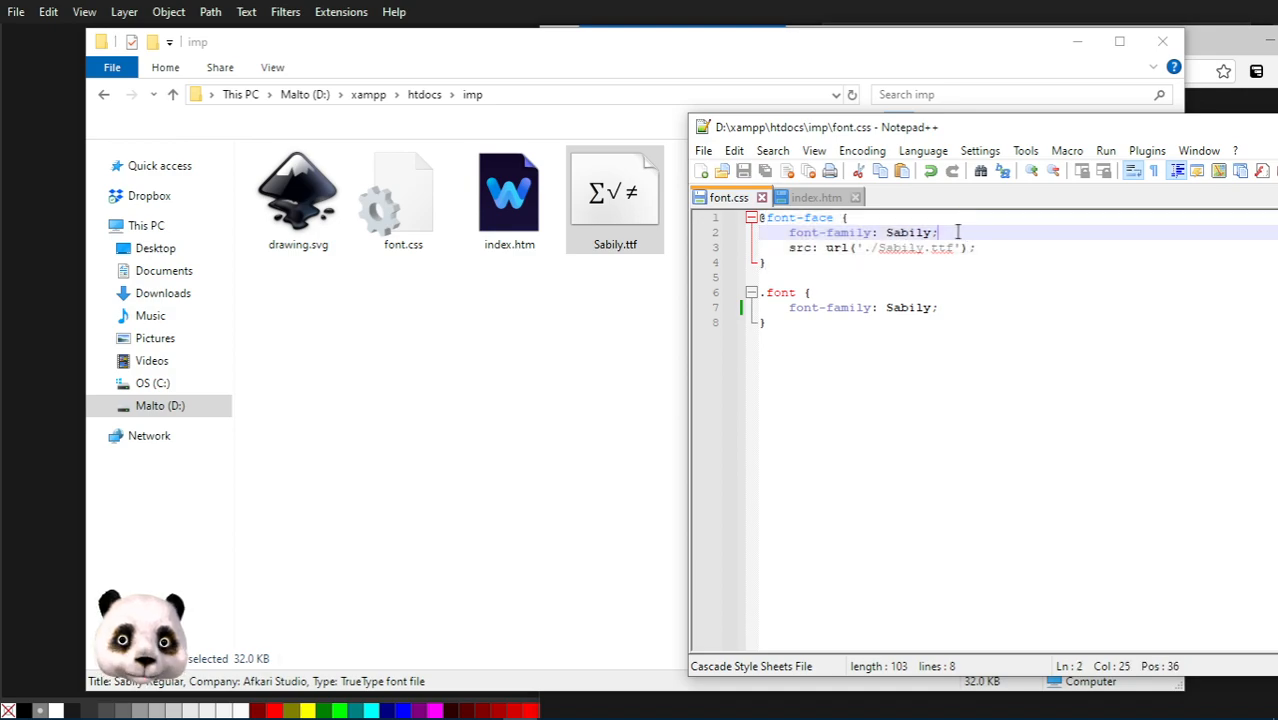
{"action": "double_click", "coordinate": [921, 232]}
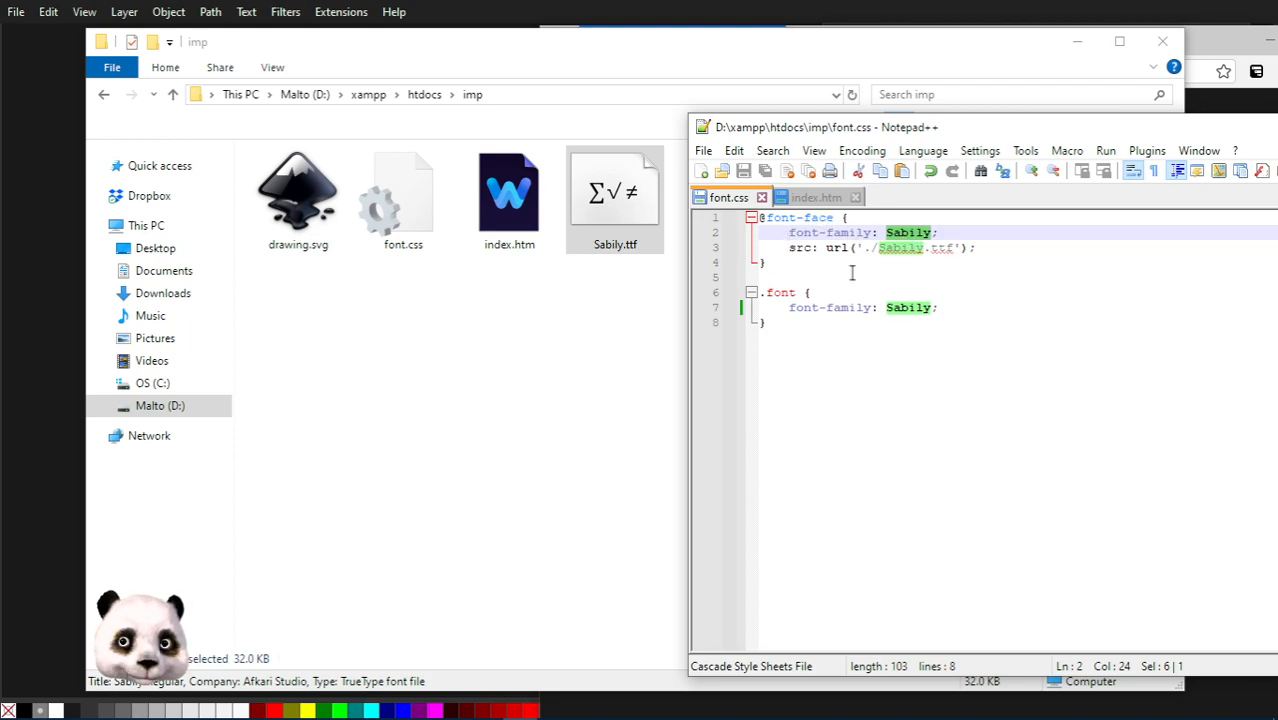
{"action": "double_click", "coordinate": [776, 295]}
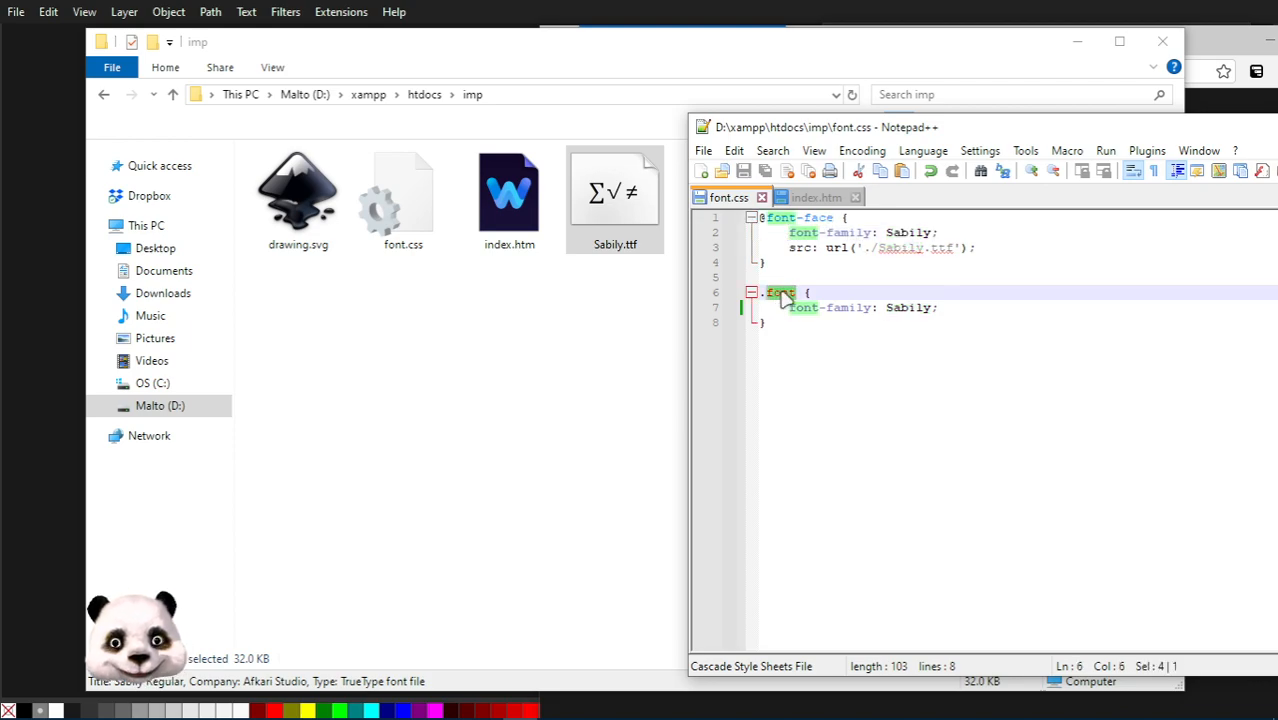
Switch to index.htm, highlight the class attribute of the TEXT div, and view the localhost/imp/ page in the browser.
{"action": "left_click_drag", "start_coordinate": [870, 132], "coordinate": [943, 161]}
{"action": "left_click", "coordinate": [885, 217]}
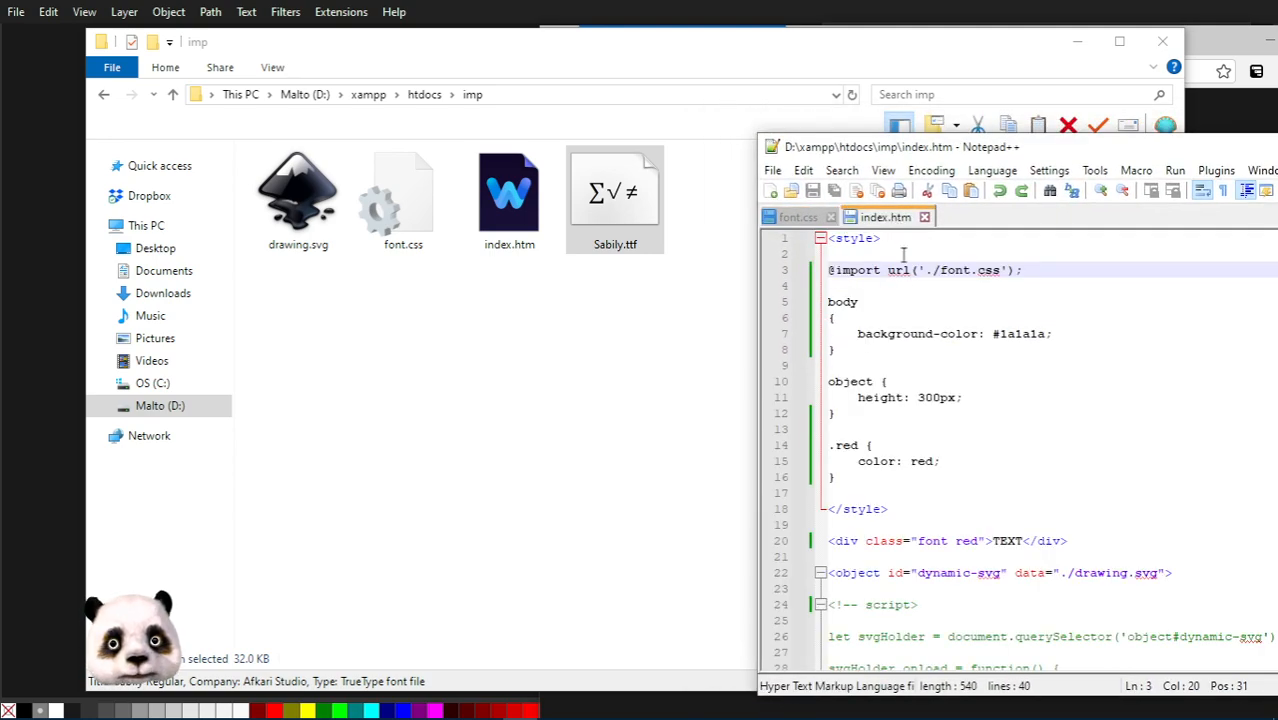
{"action": "double_click", "coordinate": [882, 541]}
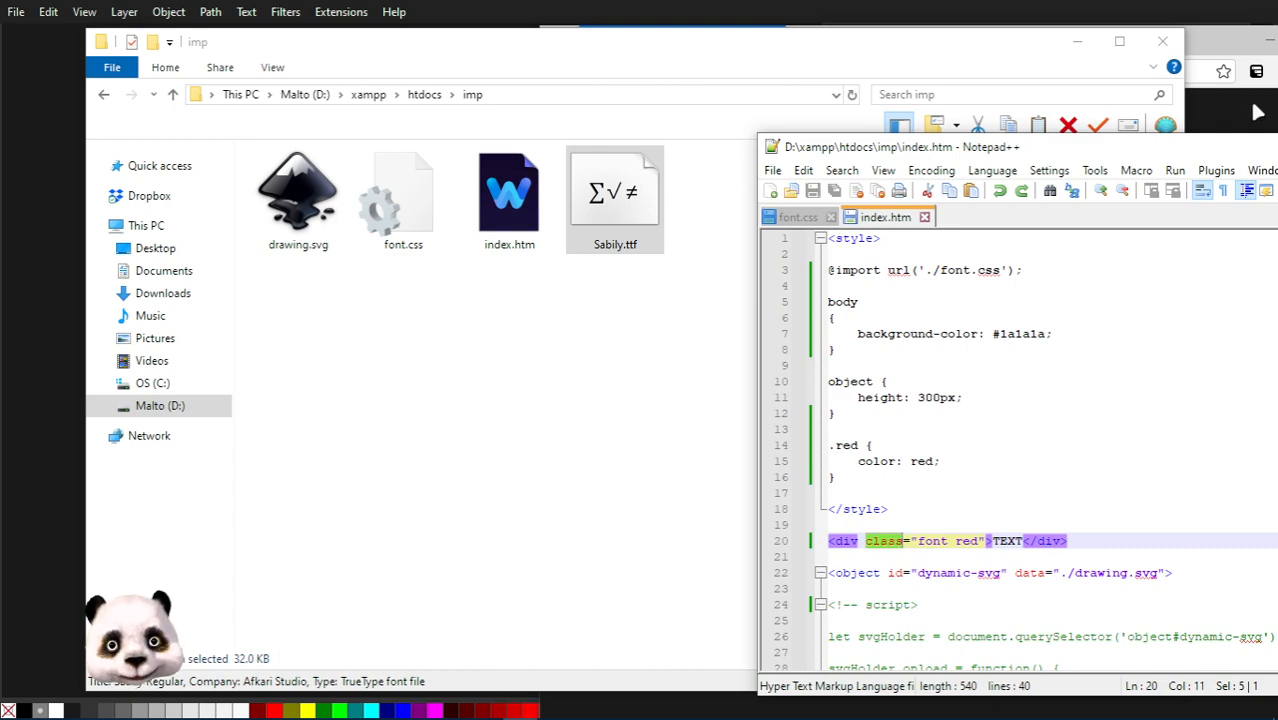
{"action": "left_click", "coordinate": [1216, 44]}
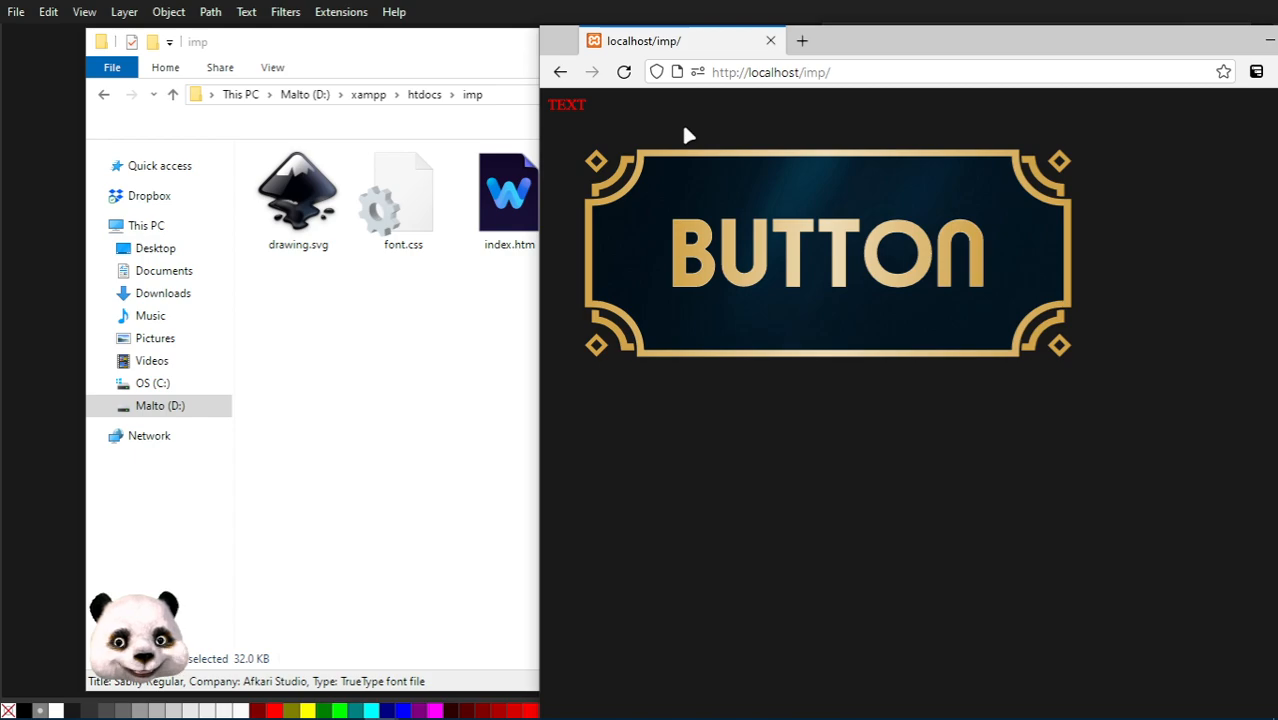
{"action": "key", "text": "alt+Tab"}
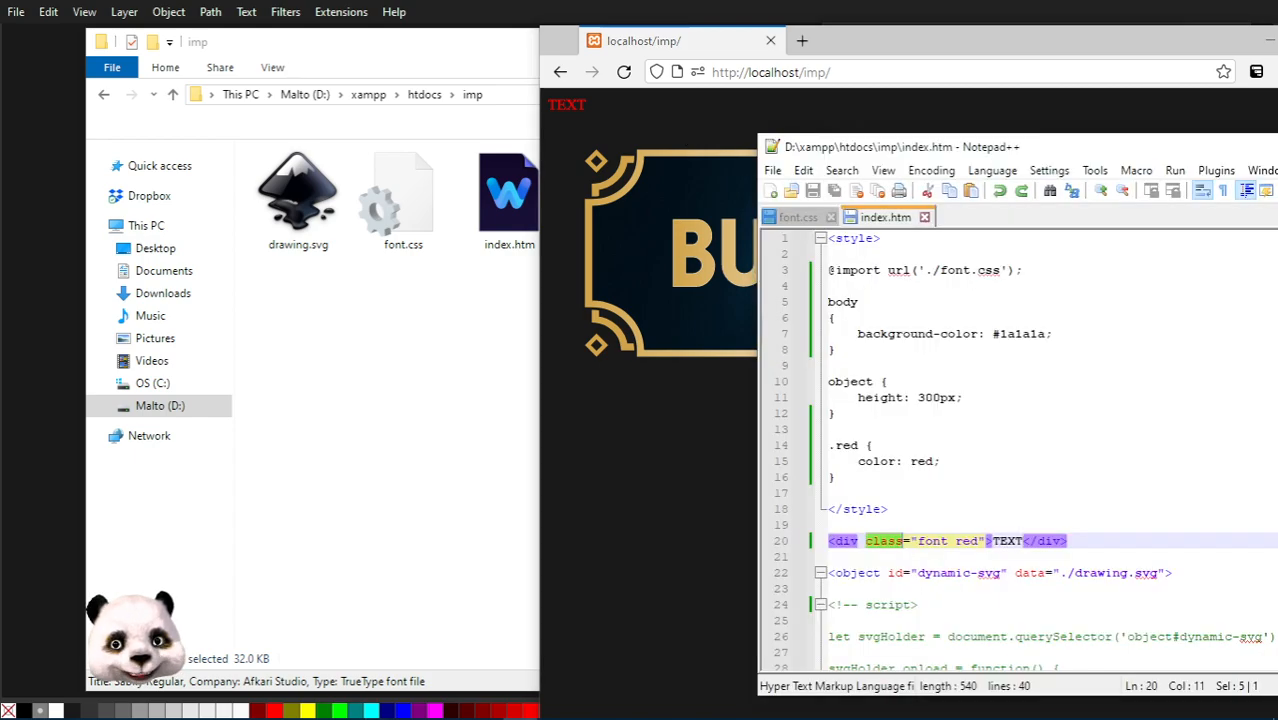
{"action": "left_click_drag", "start_coordinate": [1100, 146], "coordinate": [1002, 125]}
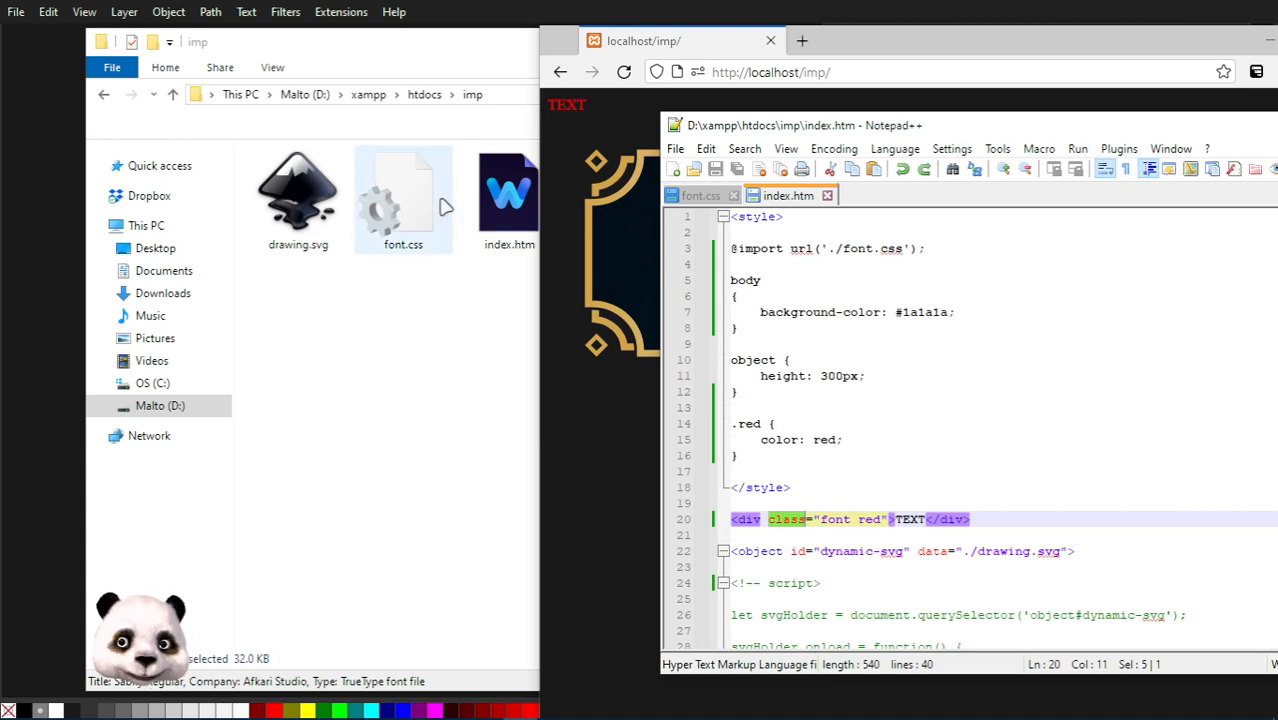
{"action": "left_click_drag", "start_coordinate": [733, 248], "coordinate": [943, 248]}
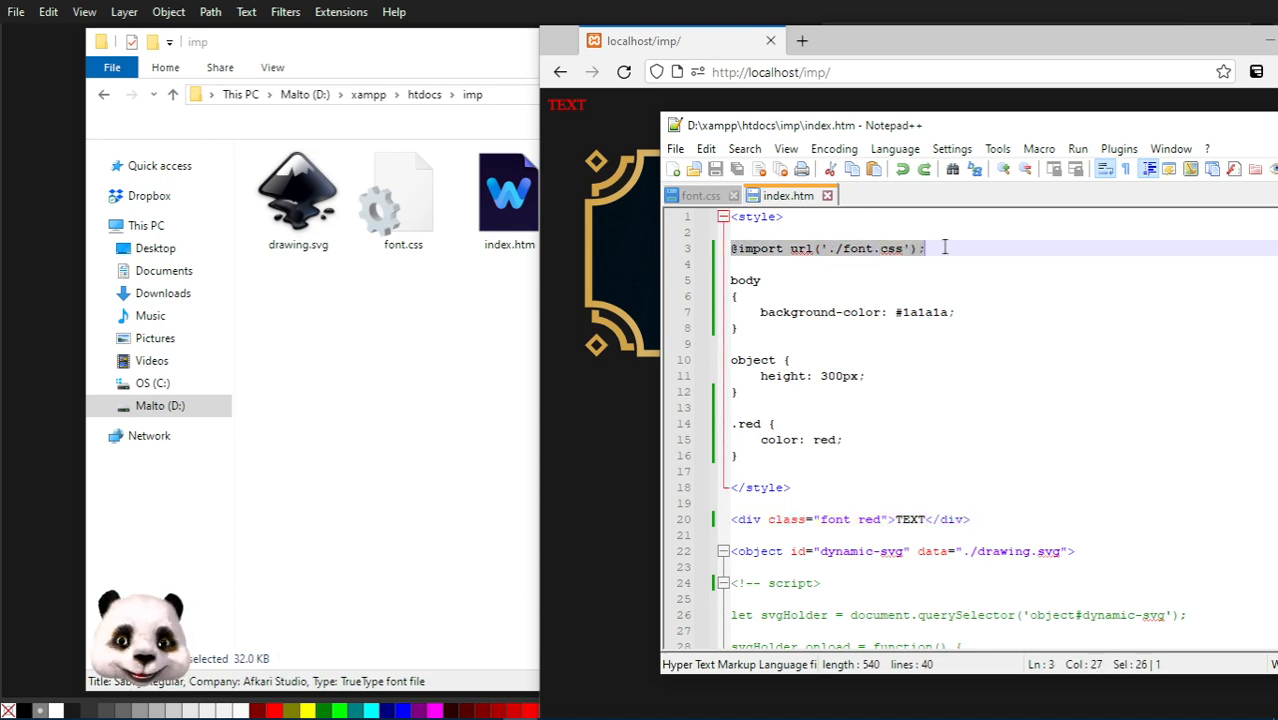
Review the rest of index.htm, highlighting the object tag name and the svg extension in its ./drawing.svg data path.
{"action": "scroll", "coordinate": [967, 280], "scroll_direction": "down", "scroll_amount": 7}
{"action": "scroll", "coordinate": [974, 291], "scroll_direction": "up", "scroll_amount": 1}
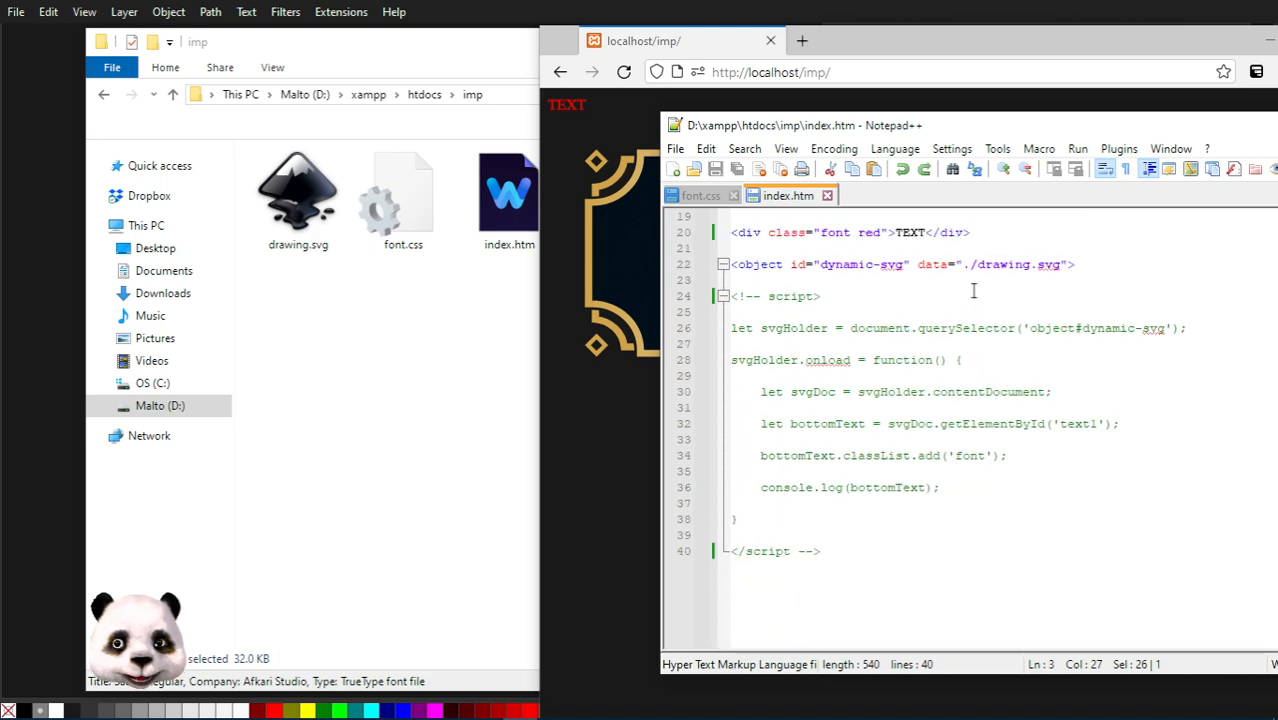
{"action": "scroll", "coordinate": [966, 290], "scroll_direction": "up", "scroll_amount": 3}
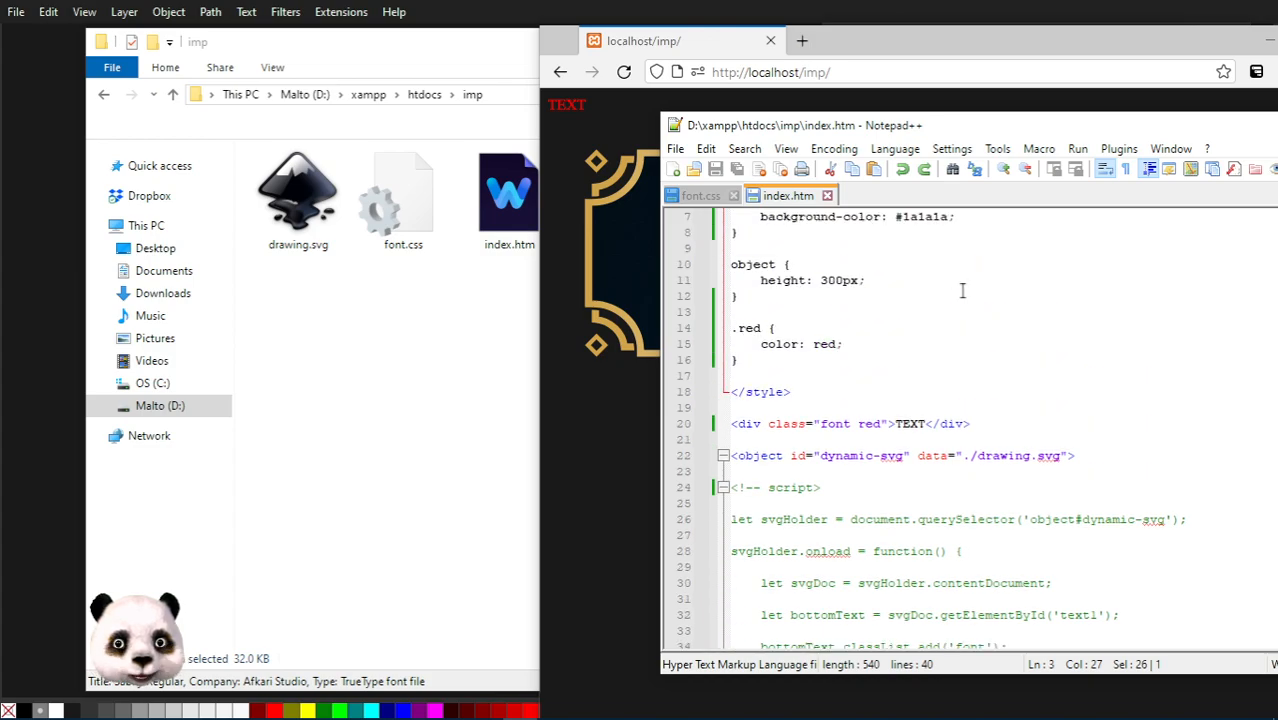
{"action": "scroll", "coordinate": [962, 289], "scroll_direction": "down", "scroll_amount": 2}
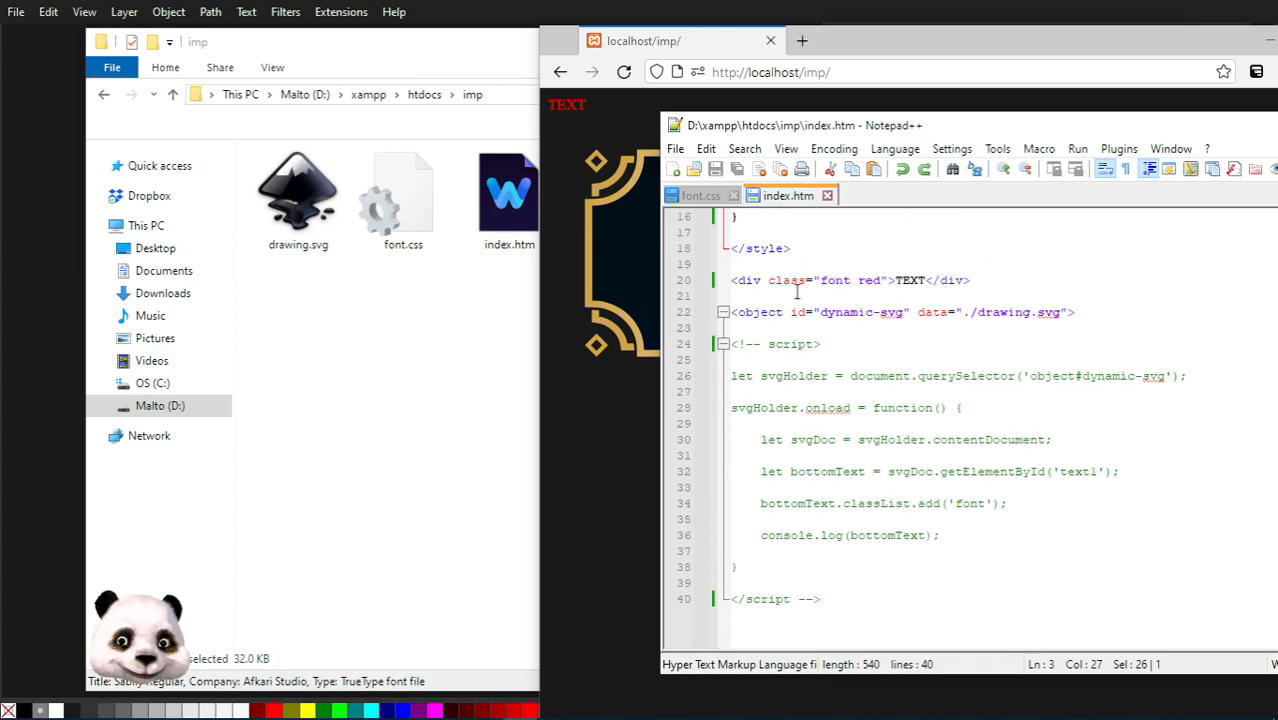
{"action": "double_click", "coordinate": [750, 312]}
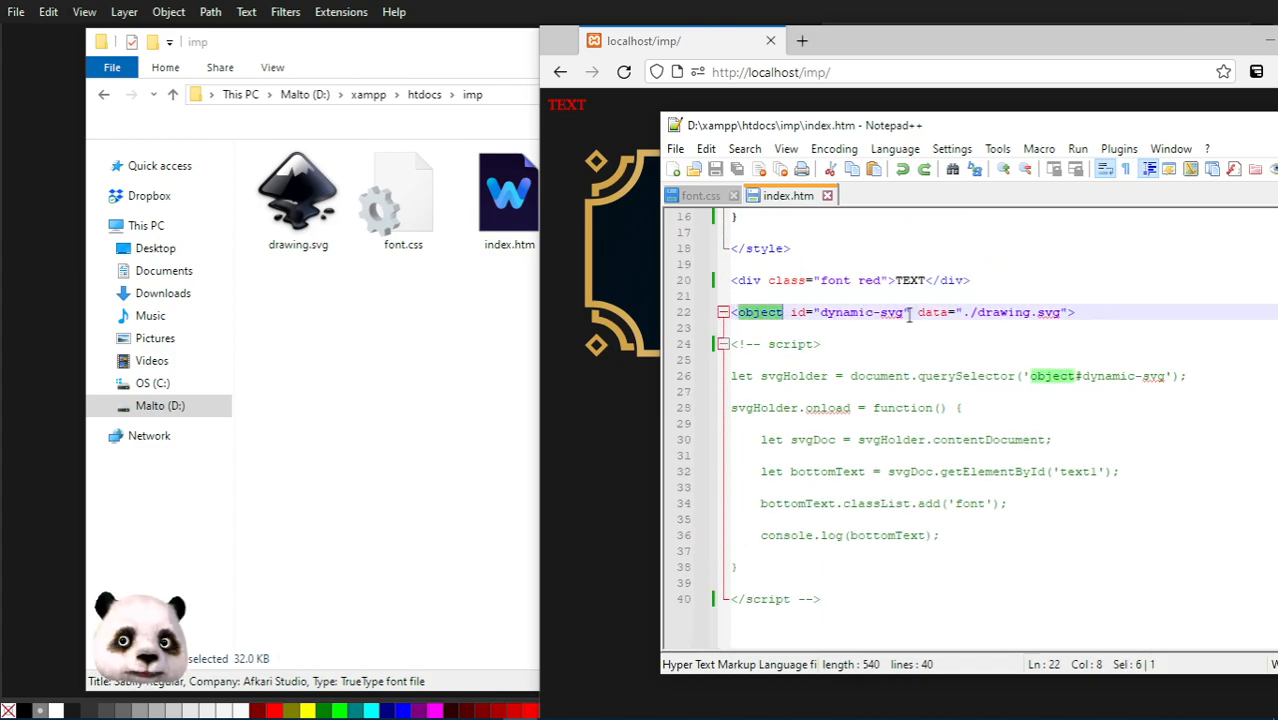
{"action": "double_click", "coordinate": [1050, 313]}
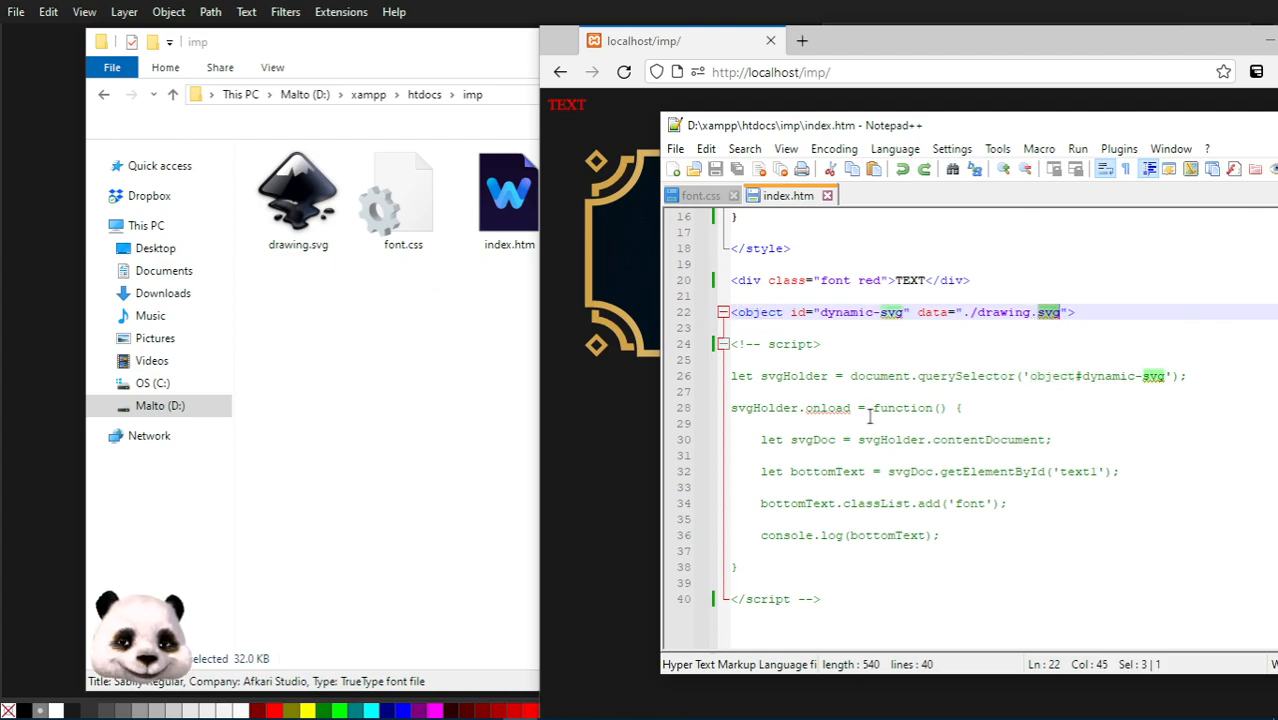
{"action": "scroll", "coordinate": [797, 326], "scroll_direction": "up", "scroll_amount": 3}
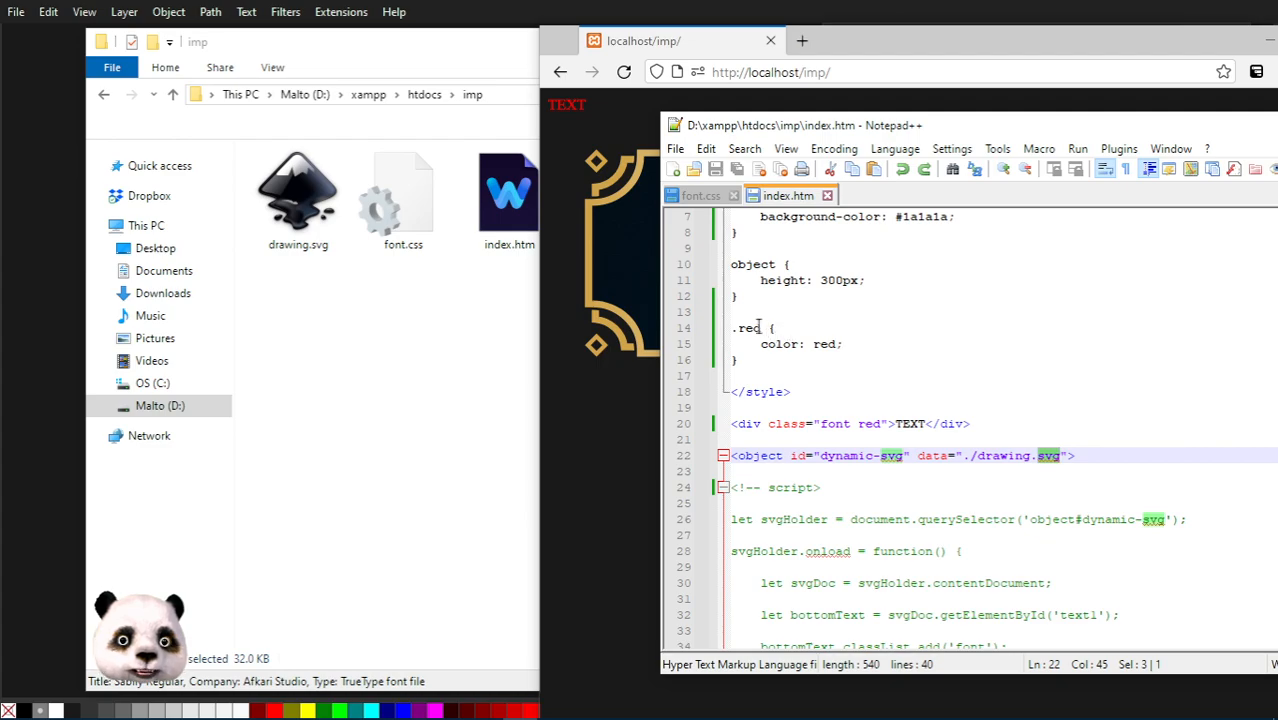
{"action": "scroll", "coordinate": [755, 314], "scroll_direction": "up", "scroll_amount": 2}
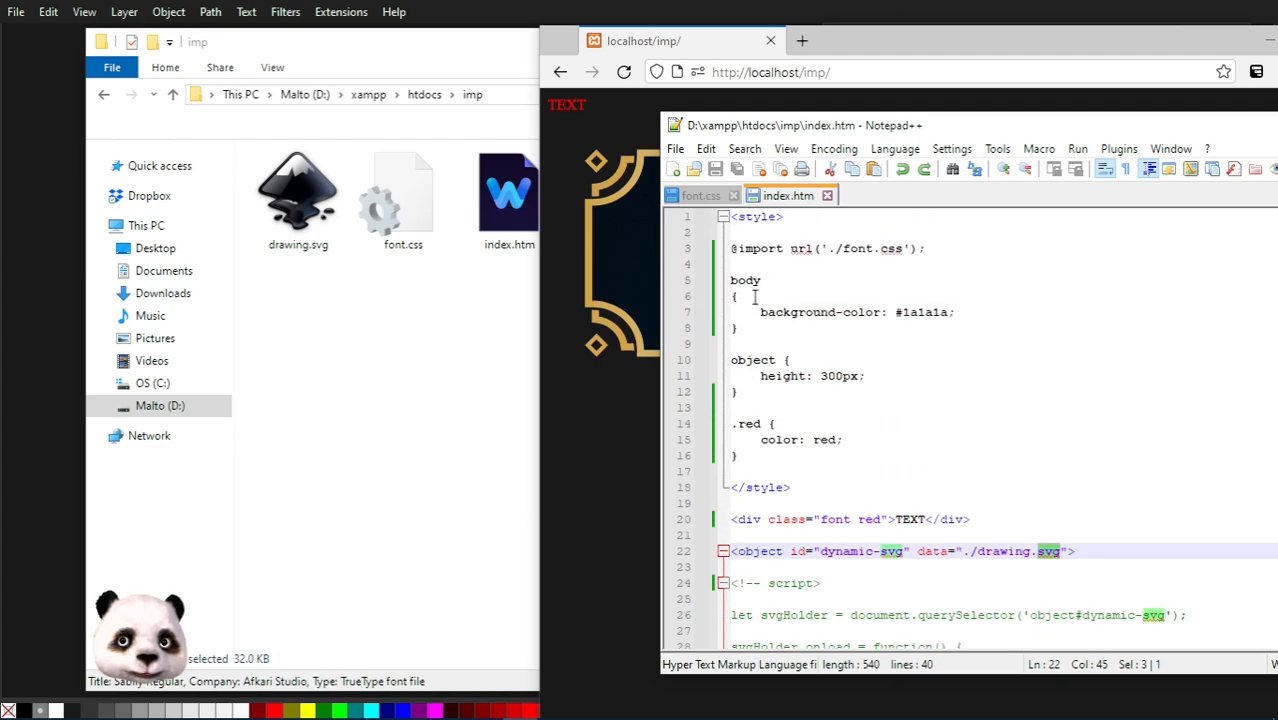
{"action": "left_click", "coordinate": [692, 197]}
{"action": "left_click_drag", "start_coordinate": [700, 306], "coordinate": [693, 290]}
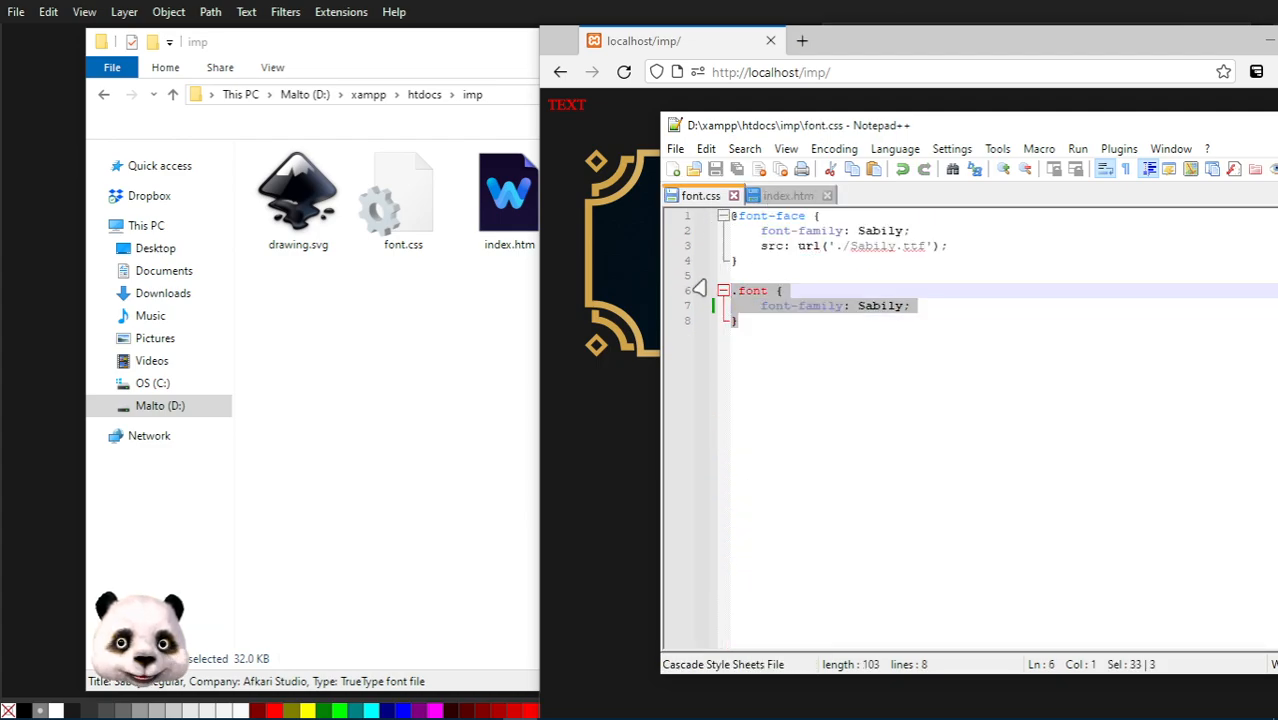
{"action": "left_click_drag", "start_coordinate": [765, 318], "coordinate": [710, 216]}
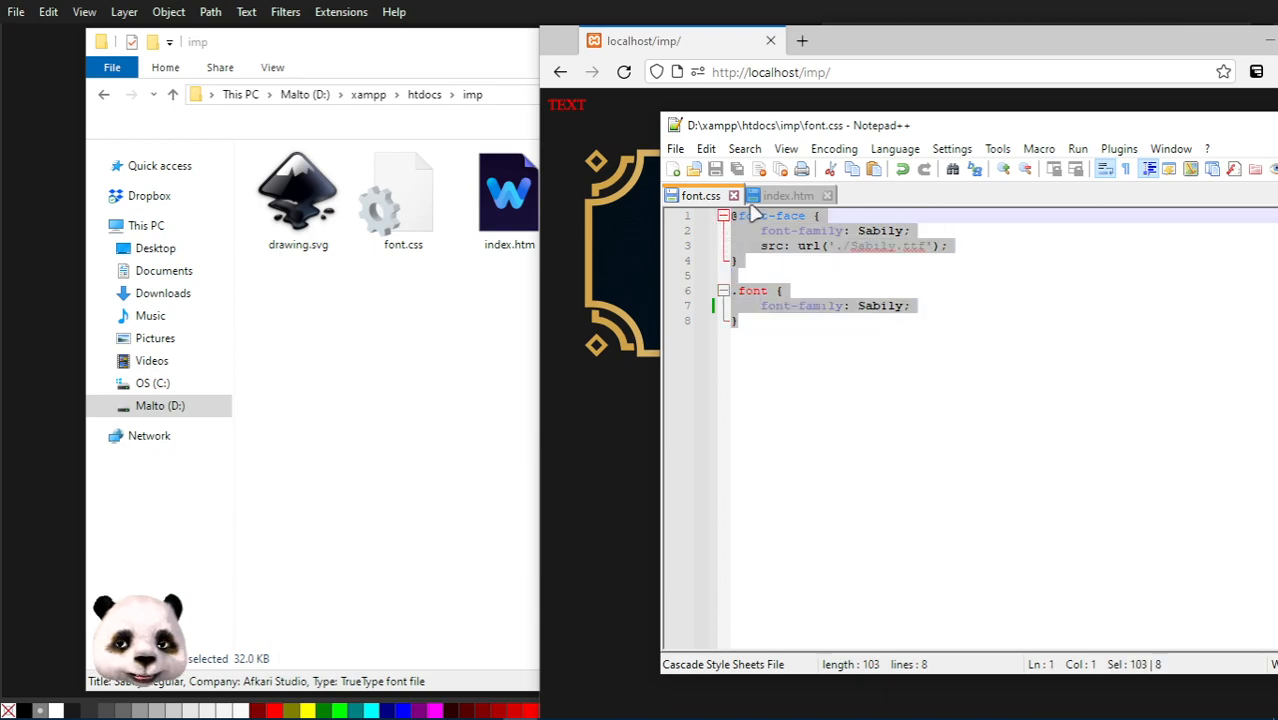
{"action": "key", "text": "ctrl+c"}
{"action": "left_click", "coordinate": [785, 196]}
{"action": "left_click", "coordinate": [768, 264]}
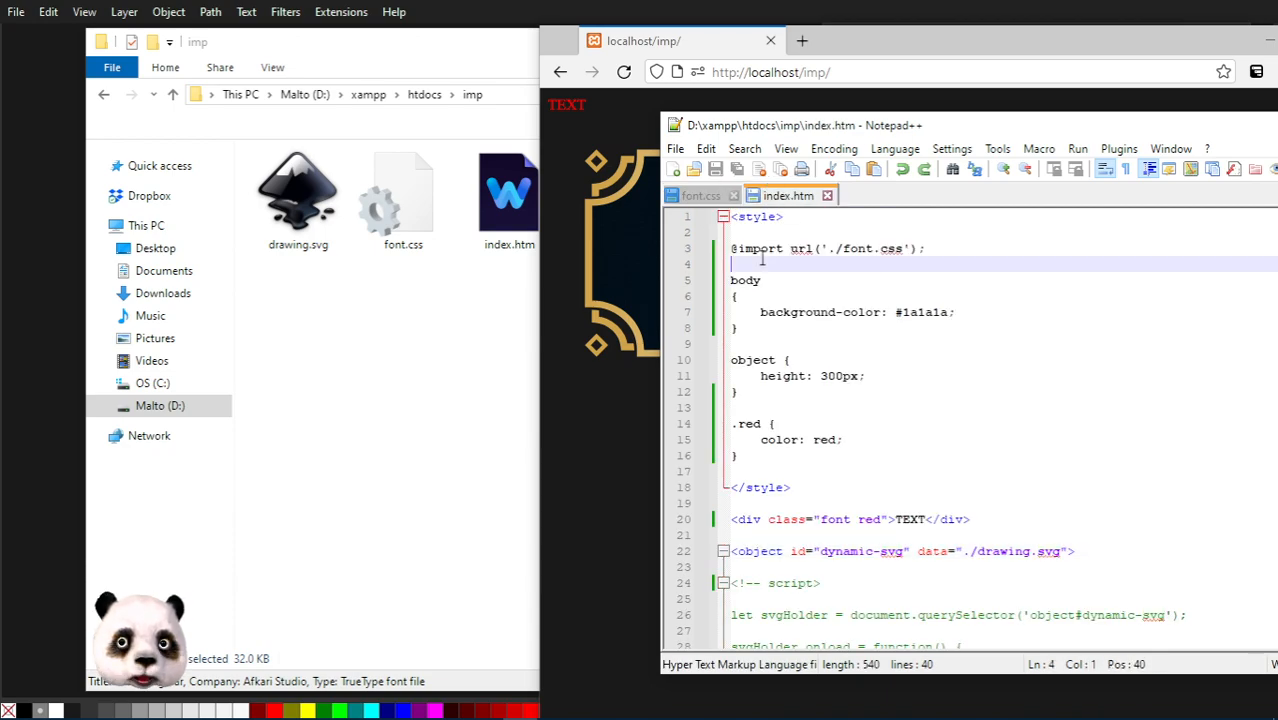
{"action": "key", "text": "ctrl+v"}
{"action": "key", "text": "ctrl+z"}
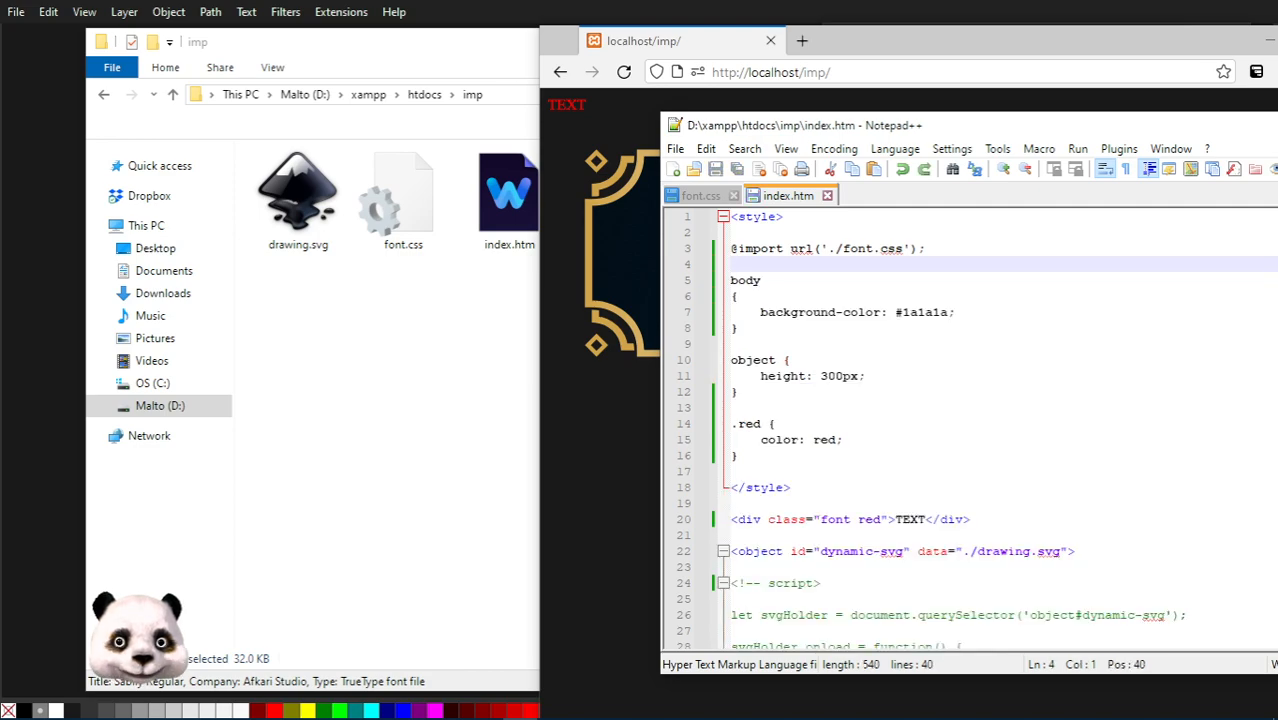
Examine the commented-out script in index.htm, highlight all the rules in font.css, and return to the script.
{"action": "scroll", "coordinate": [851, 334], "scroll_direction": "down", "scroll_amount": 6}
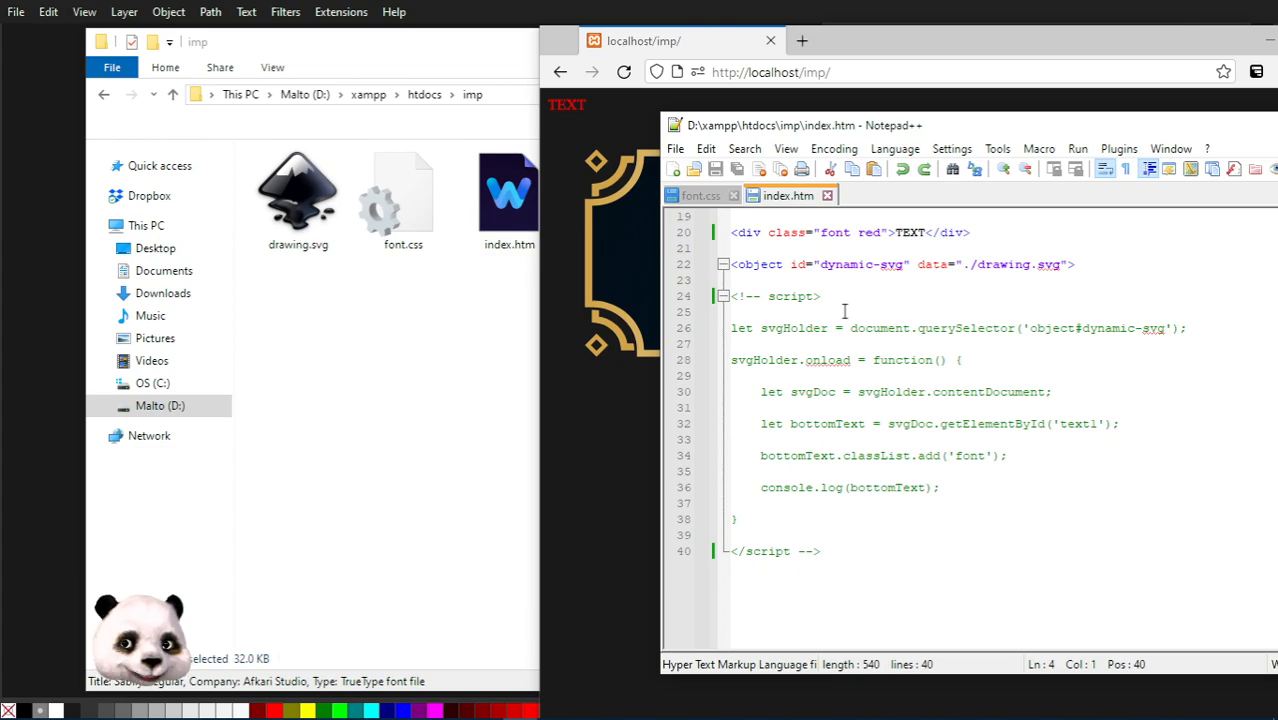
{"action": "scroll", "coordinate": [818, 316], "scroll_direction": "up", "scroll_amount": 4}
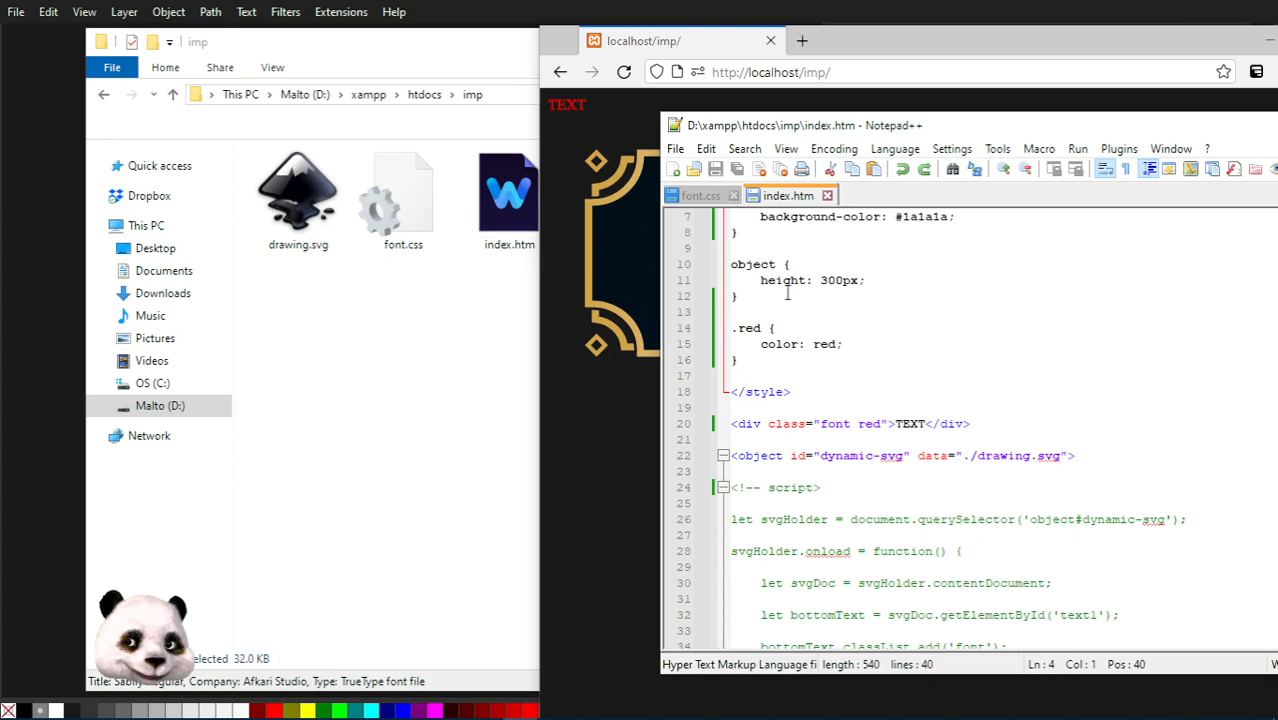
{"action": "left_click", "coordinate": [700, 195]}
{"action": "key", "text": "ctrl+a"}
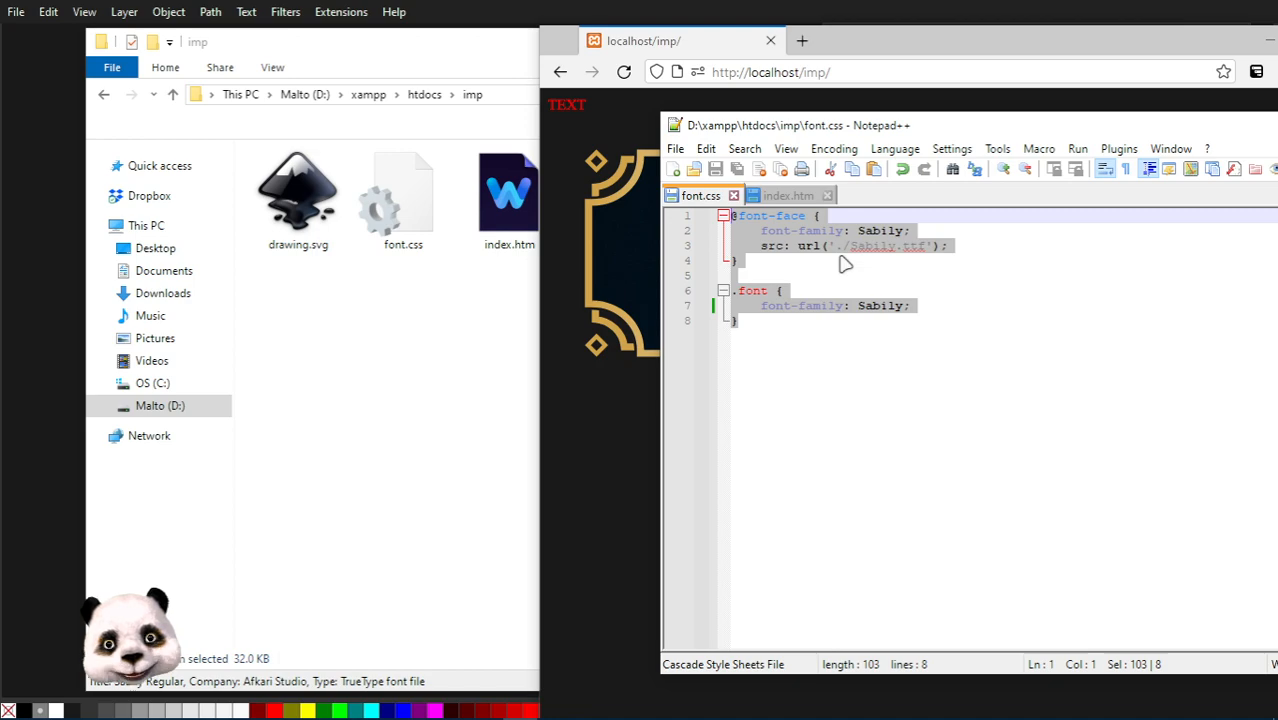
{"action": "left_click", "coordinate": [785, 196]}
{"action": "scroll", "coordinate": [852, 300], "scroll_direction": "down", "scroll_amount": 4}
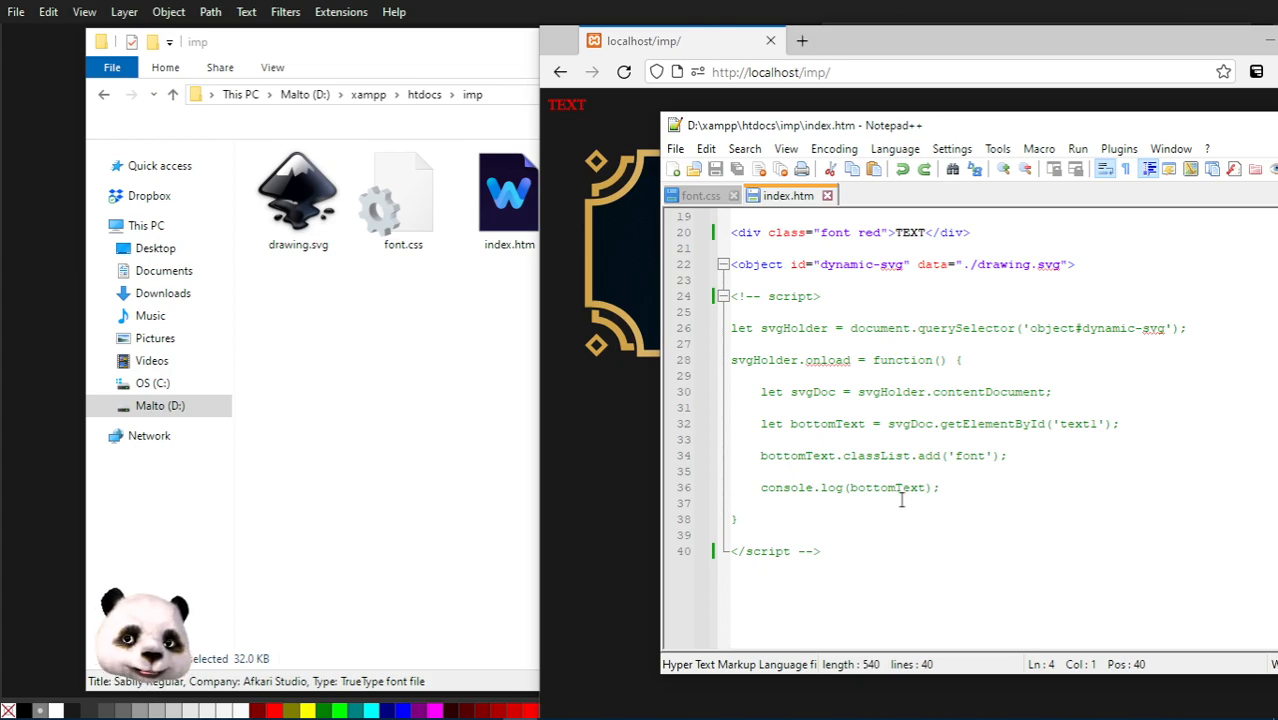
{"action": "scroll", "coordinate": [901, 500], "scroll_direction": "up", "scroll_amount": 6}
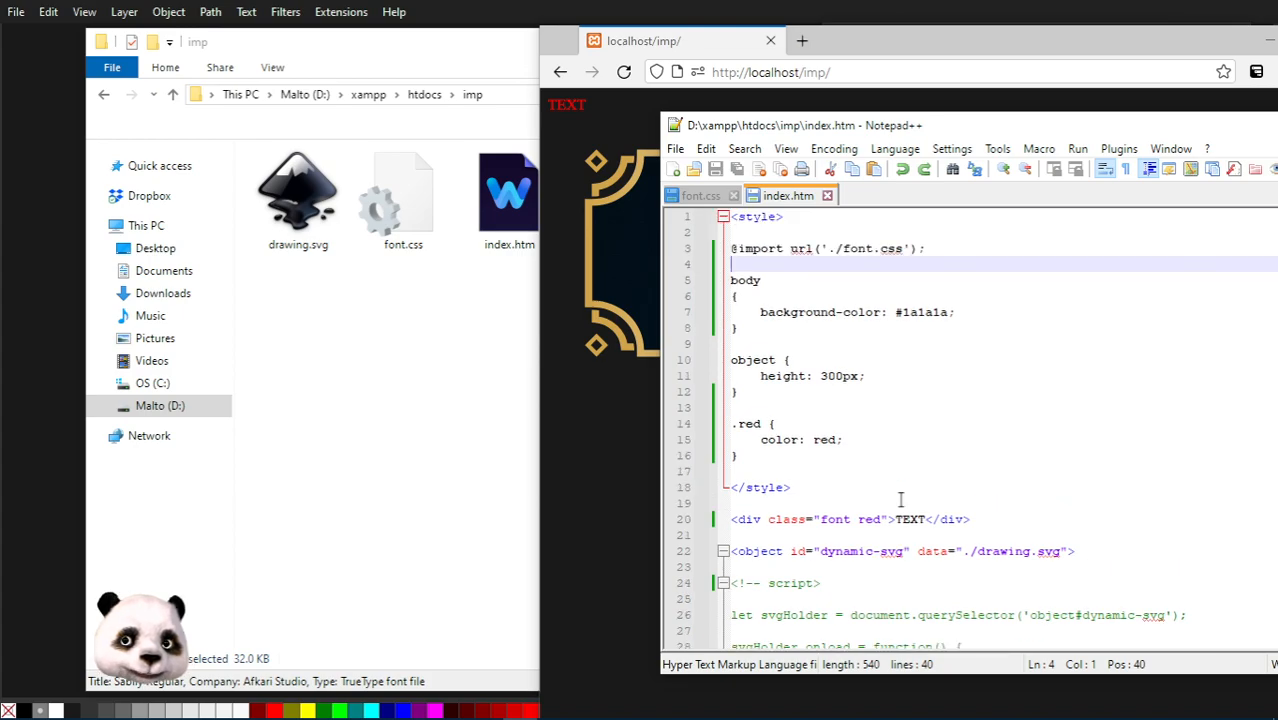
{"action": "left_click_drag", "start_coordinate": [945, 249], "coordinate": [727, 245]}
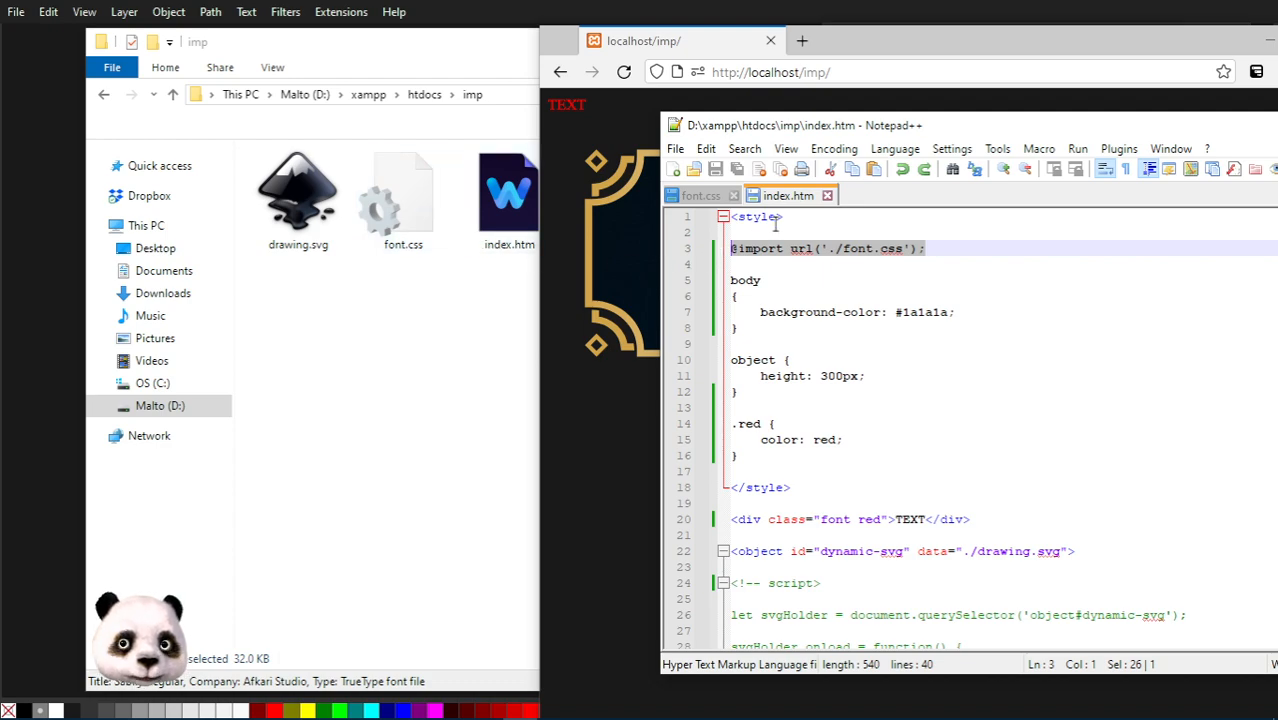
{"action": "left_click", "coordinate": [700, 196]}
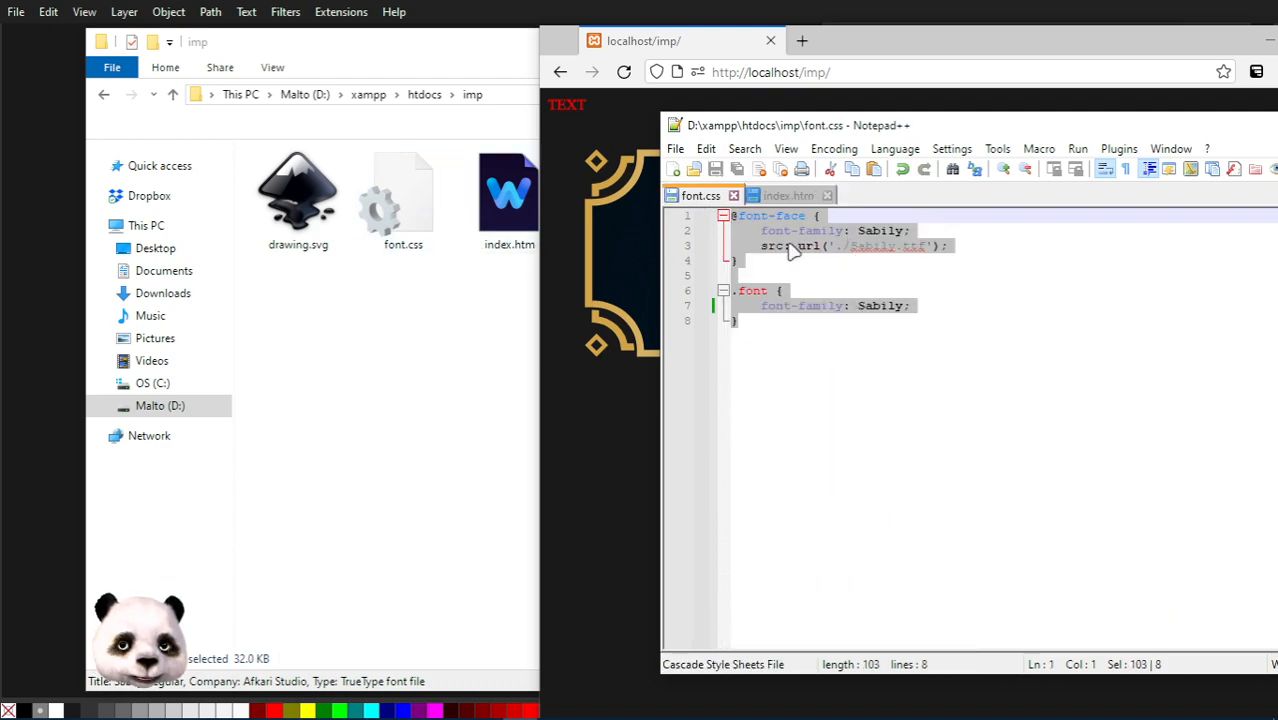
{"action": "left_click", "coordinate": [774, 196]}
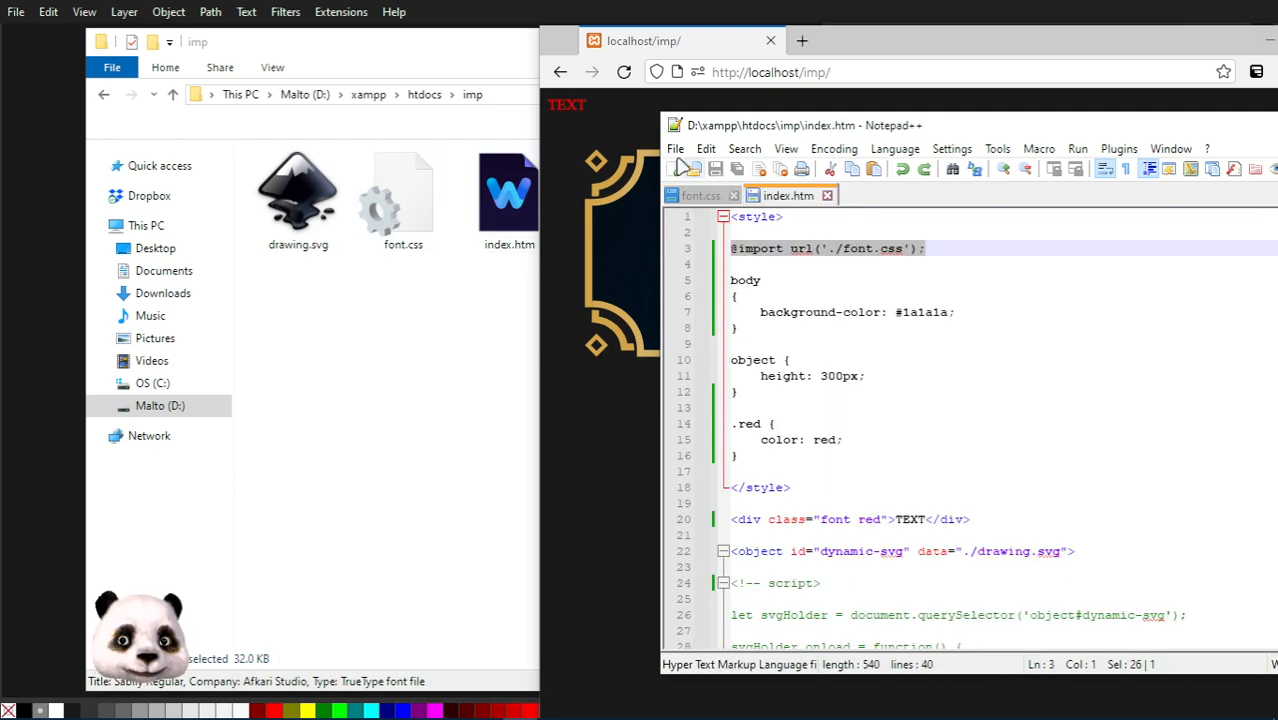
Switch to drawing.svg in Inkscape and view the Selectors and CSS dialog for the selected path7.
{"action": "left_click", "coordinate": [473, 4]}
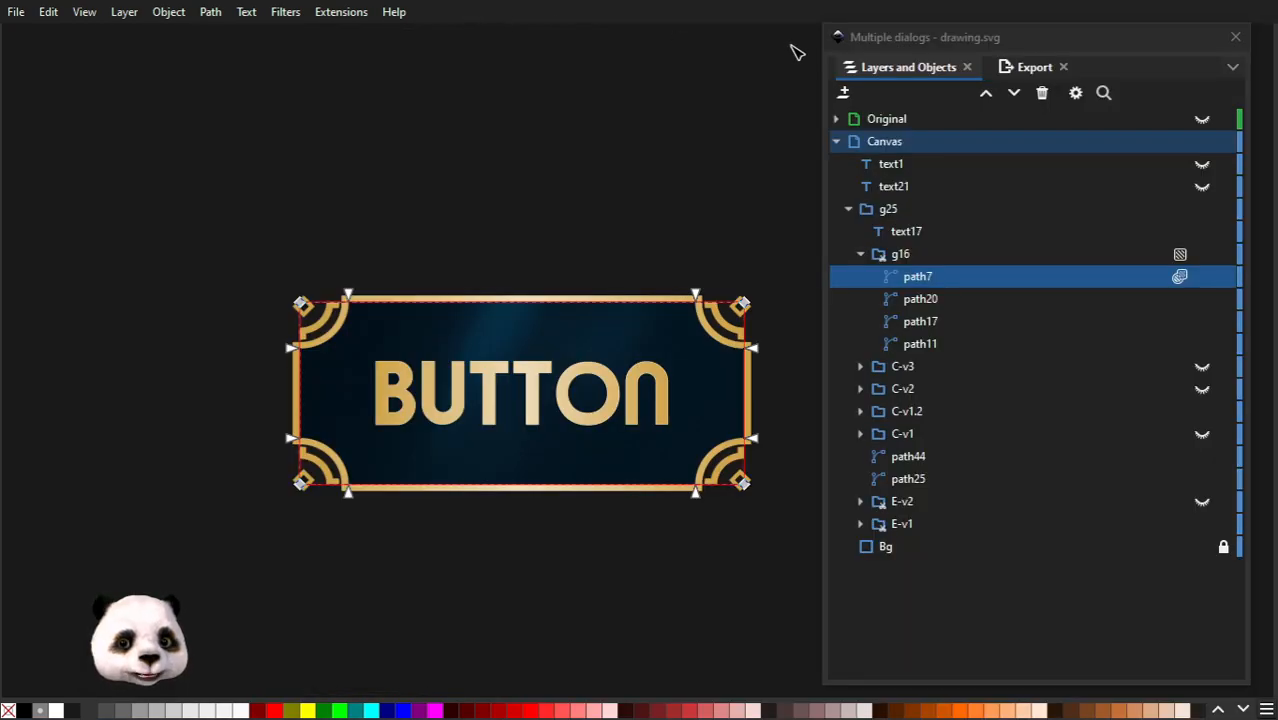
{"action": "left_click_drag", "start_coordinate": [1002, 46], "coordinate": [1070, 27]}
{"action": "left_click", "coordinate": [1071, 59]}
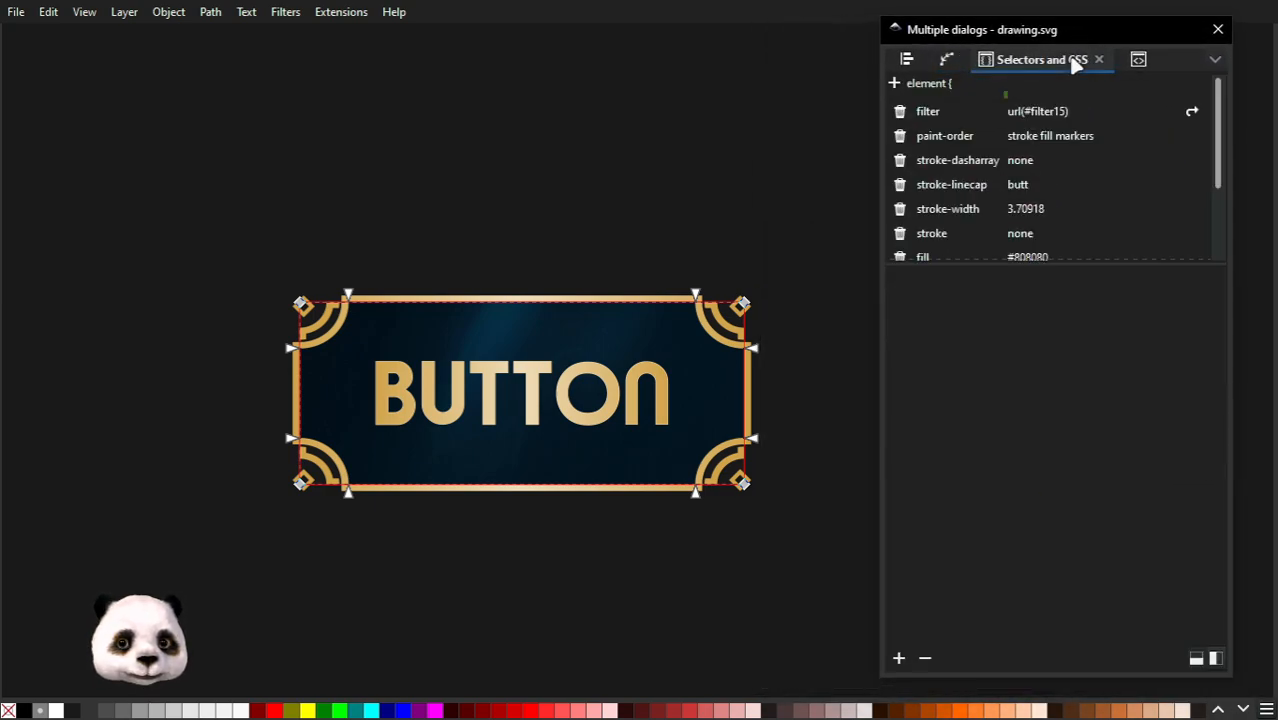
{"action": "left_click", "coordinate": [1138, 59]}
{"action": "left_click", "coordinate": [986, 62]}
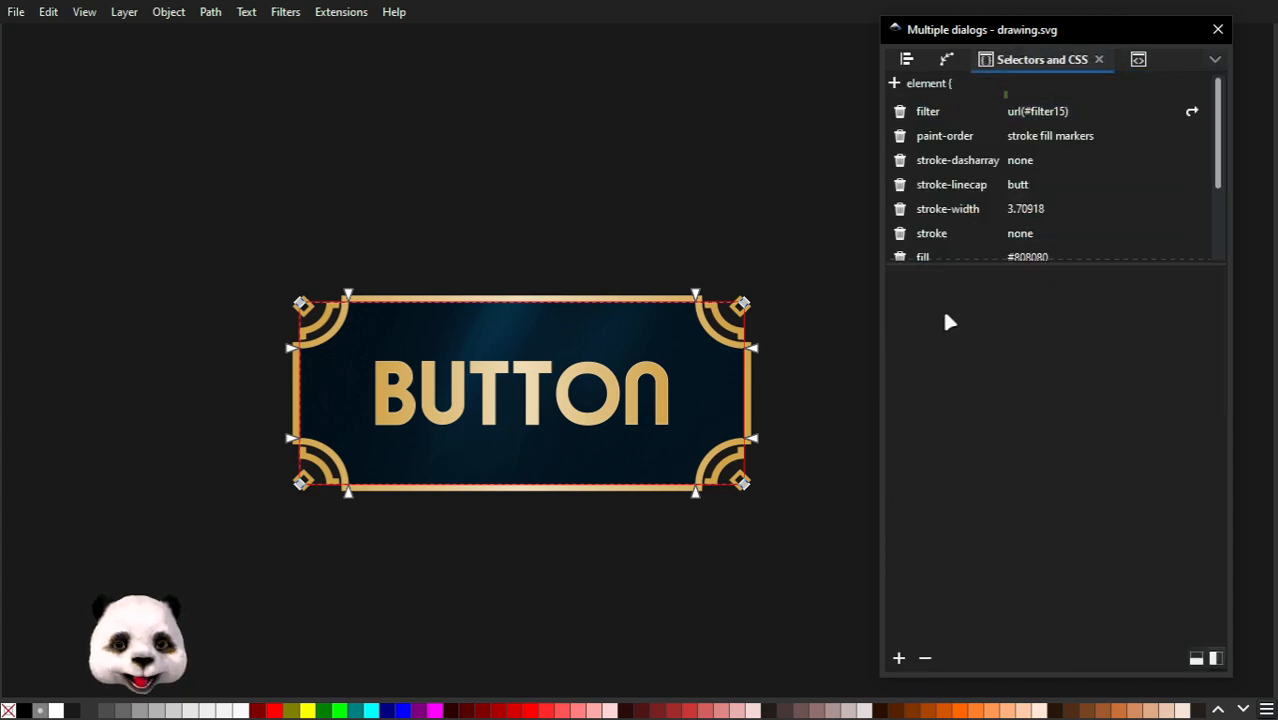
{"action": "left_click", "coordinate": [1138, 61]}
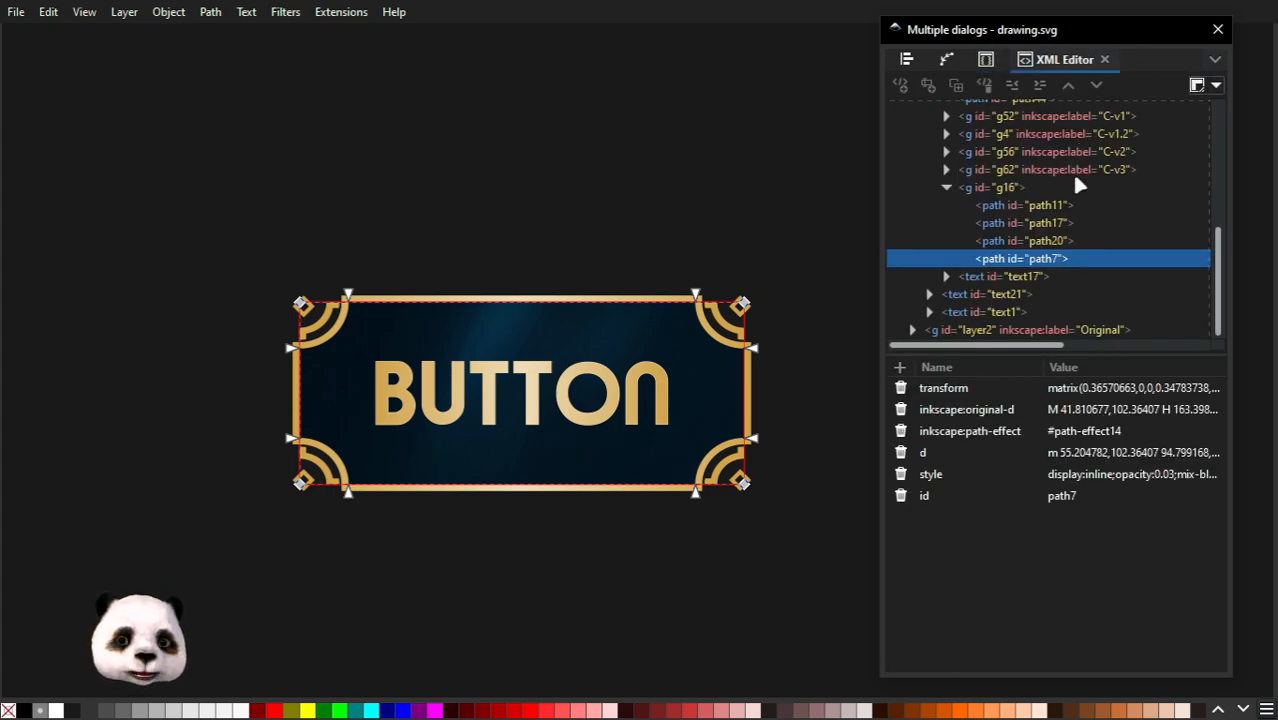
{"action": "scroll", "coordinate": [1072, 182], "scroll_direction": "up", "scroll_amount": 5}
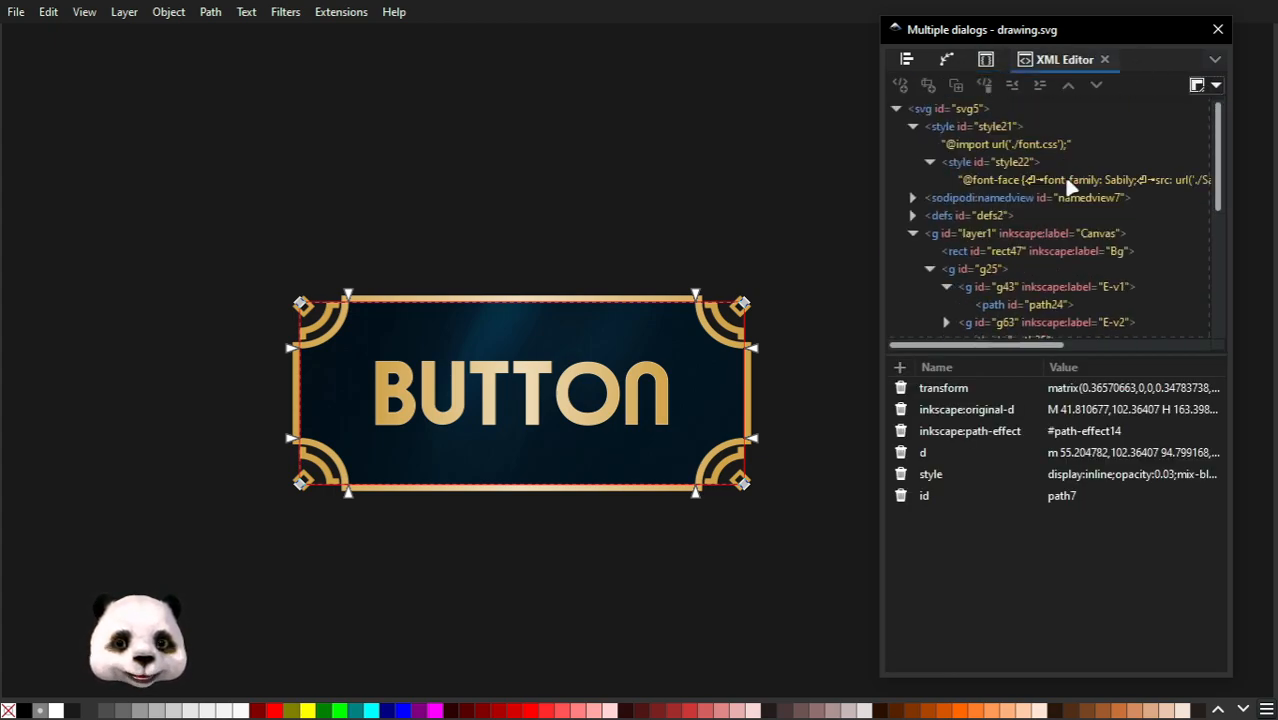
{"action": "left_click", "coordinate": [970, 143]}
{"action": "left_click_drag", "start_coordinate": [1090, 370], "coordinate": [890, 374]}
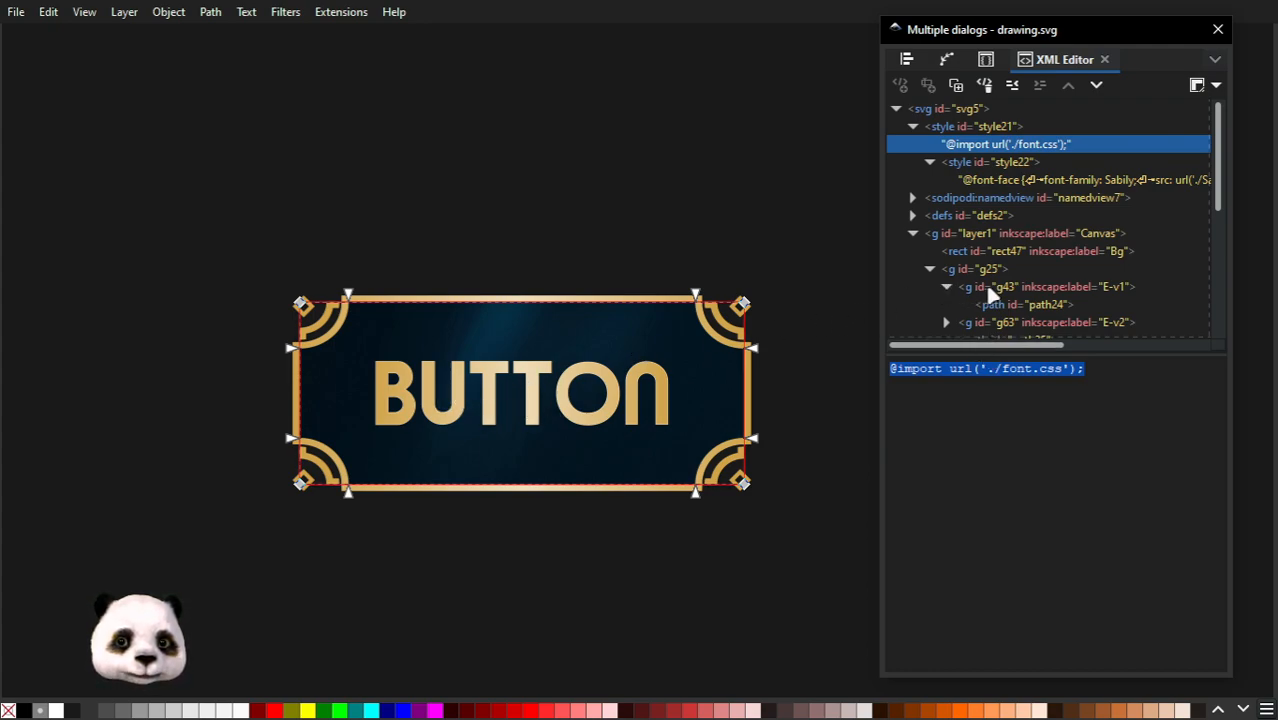
Unhide text1 and text21 in the Canvas layer, and select each in turn to identify it on the button.
{"action": "left_click_drag", "start_coordinate": [1277, 66], "coordinate": [1043, 51]}
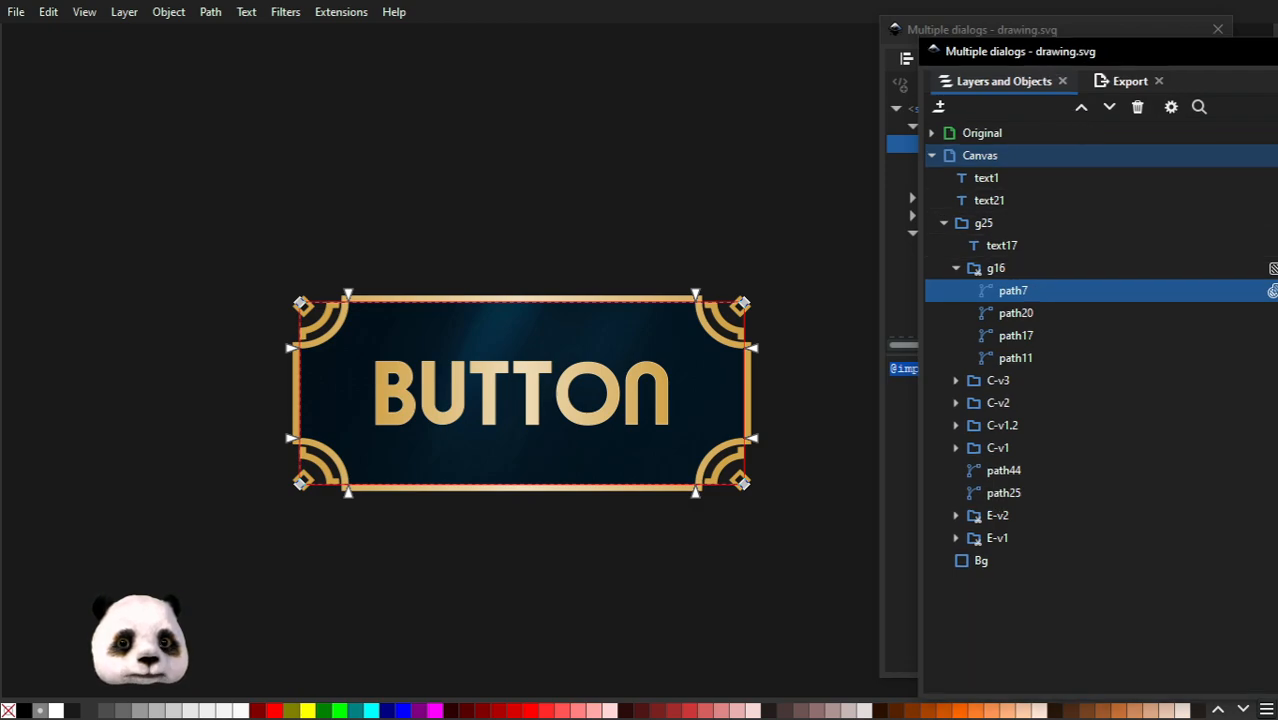
{"action": "left_click", "coordinate": [1274, 178]}
{"action": "left_click", "coordinate": [1274, 200]}
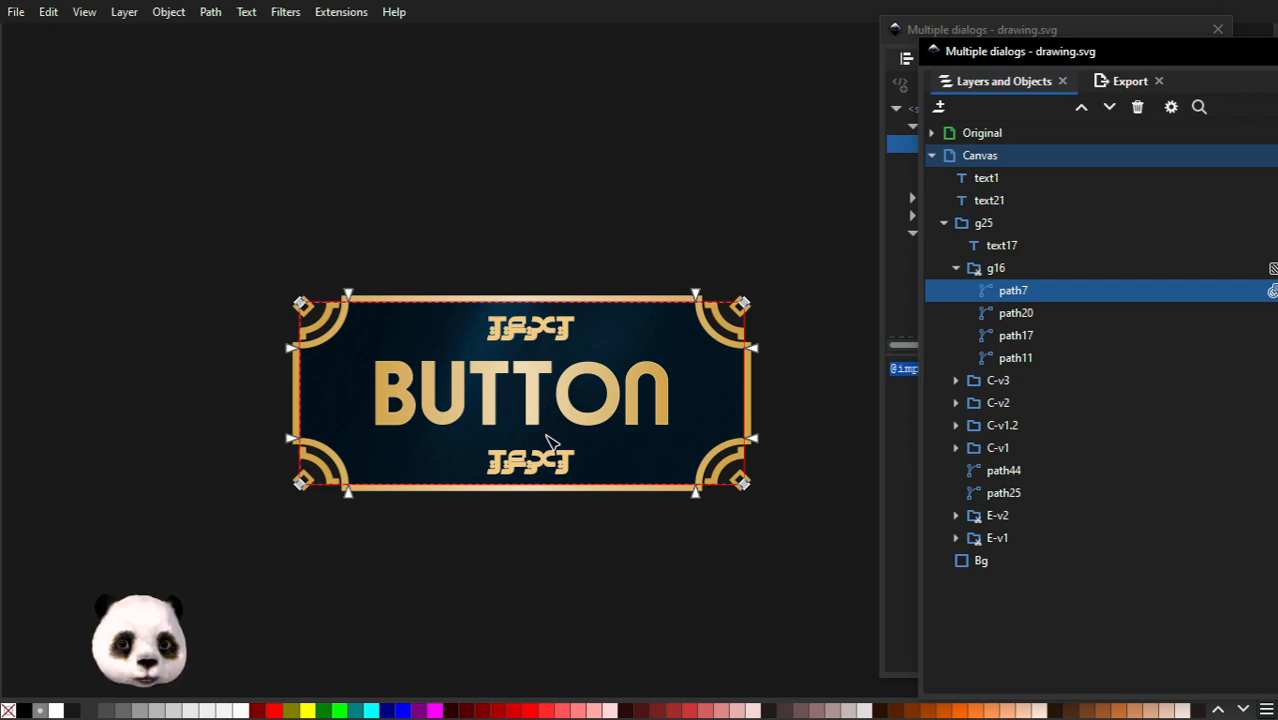
{"action": "left_click", "coordinate": [985, 180]}
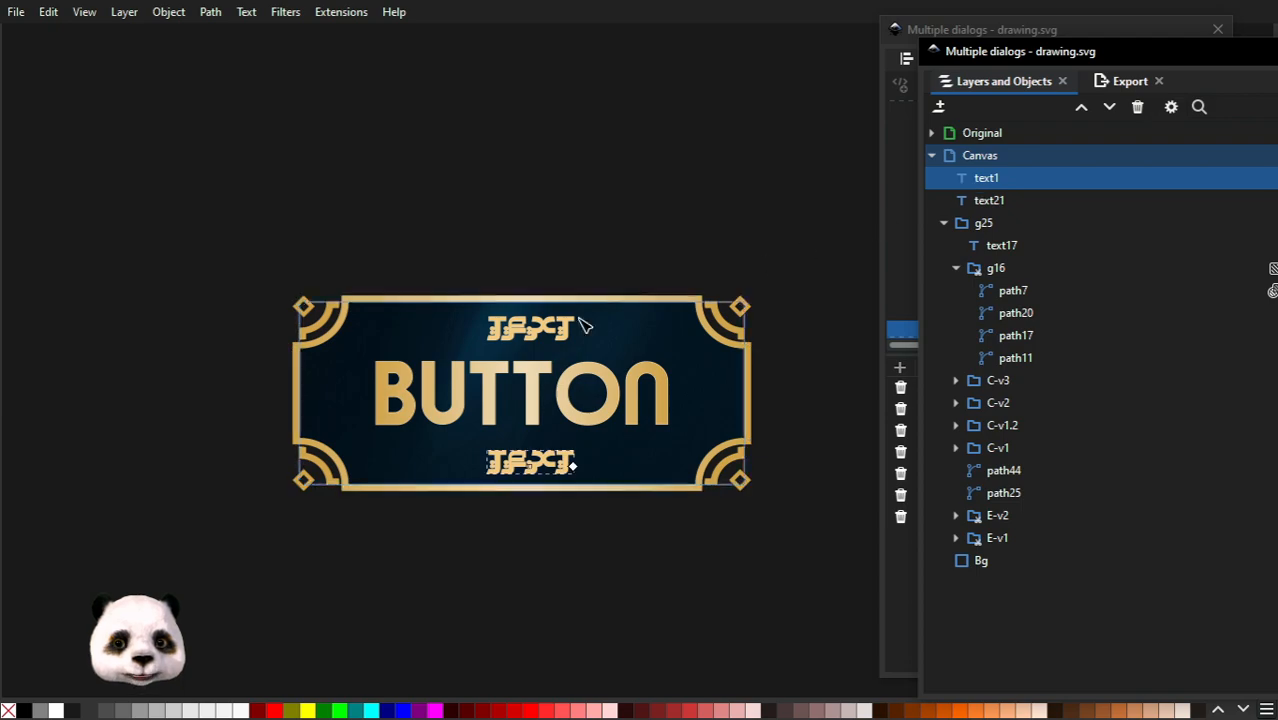
{"action": "left_click", "coordinate": [966, 203]}
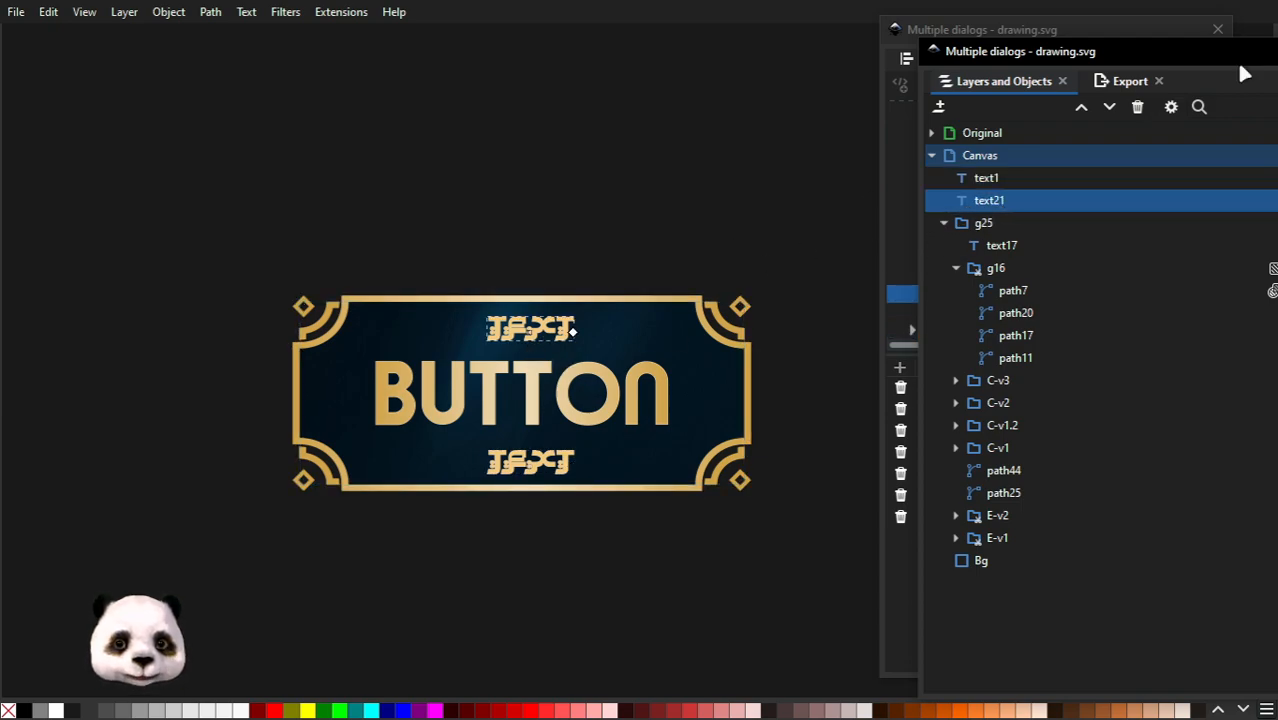
{"action": "left_click_drag", "start_coordinate": [1038, 59], "coordinate": [1277, 59]}
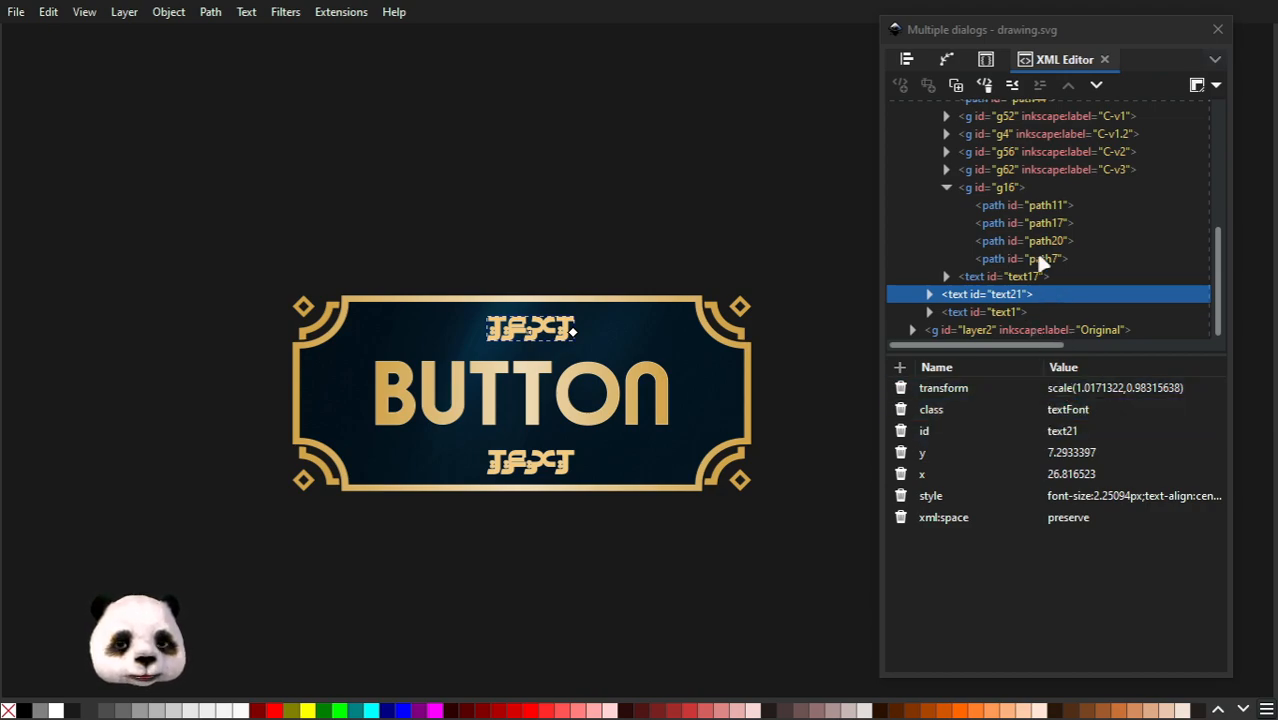
{"action": "scroll", "coordinate": [961, 166], "scroll_direction": "up", "scroll_amount": 10}
{"action": "left_click", "coordinate": [971, 125]}
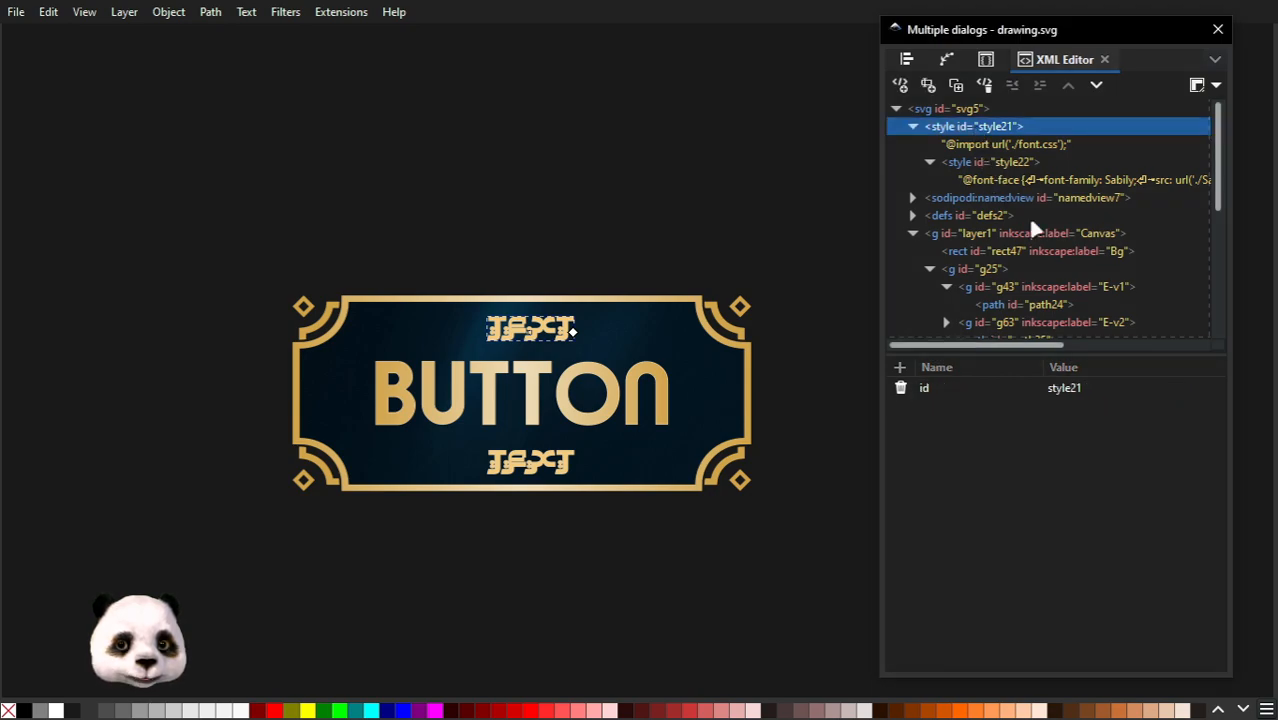
{"action": "left_click", "coordinate": [970, 140]}
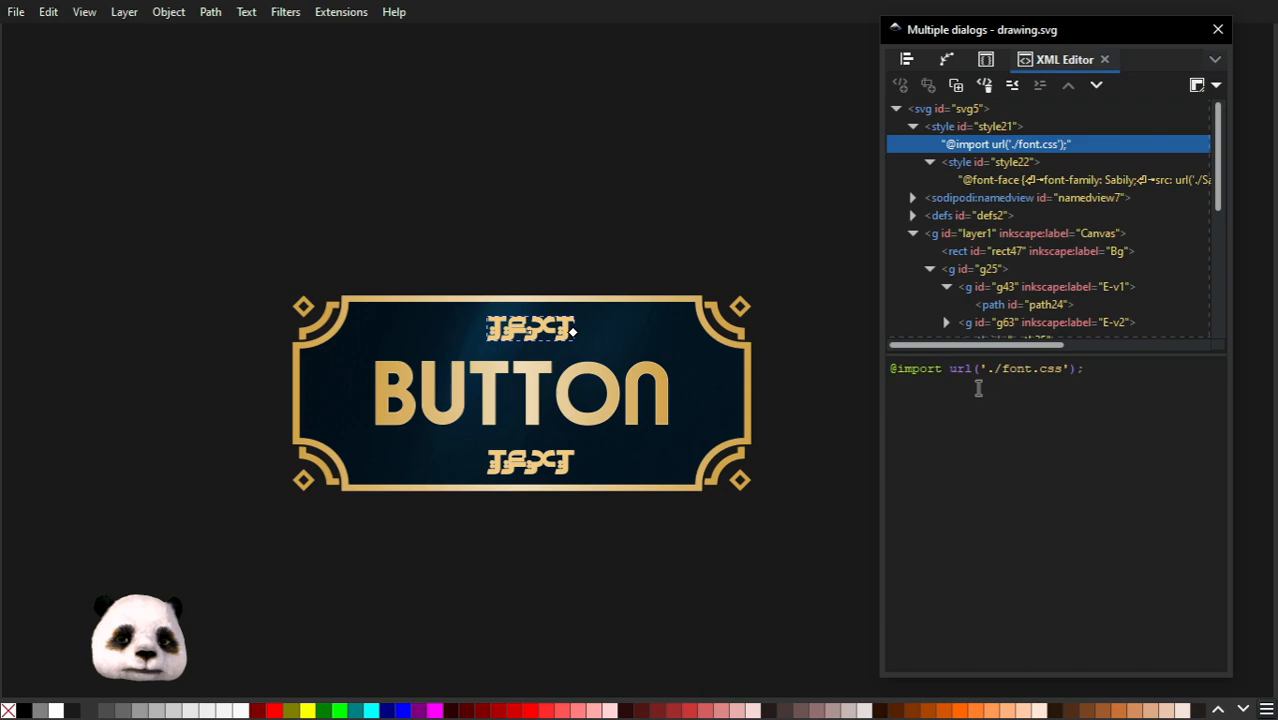
{"action": "key", "text": "alt+Tab"}
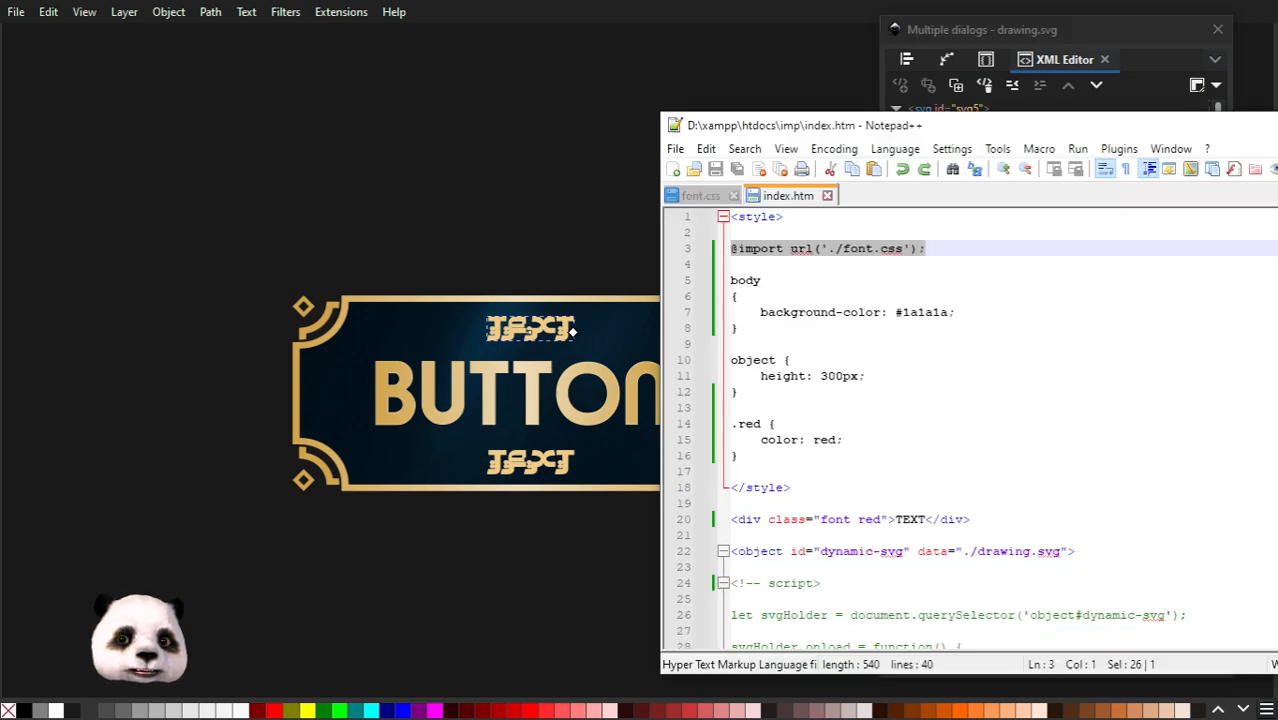
{"action": "key", "text": "alt+Tab"}
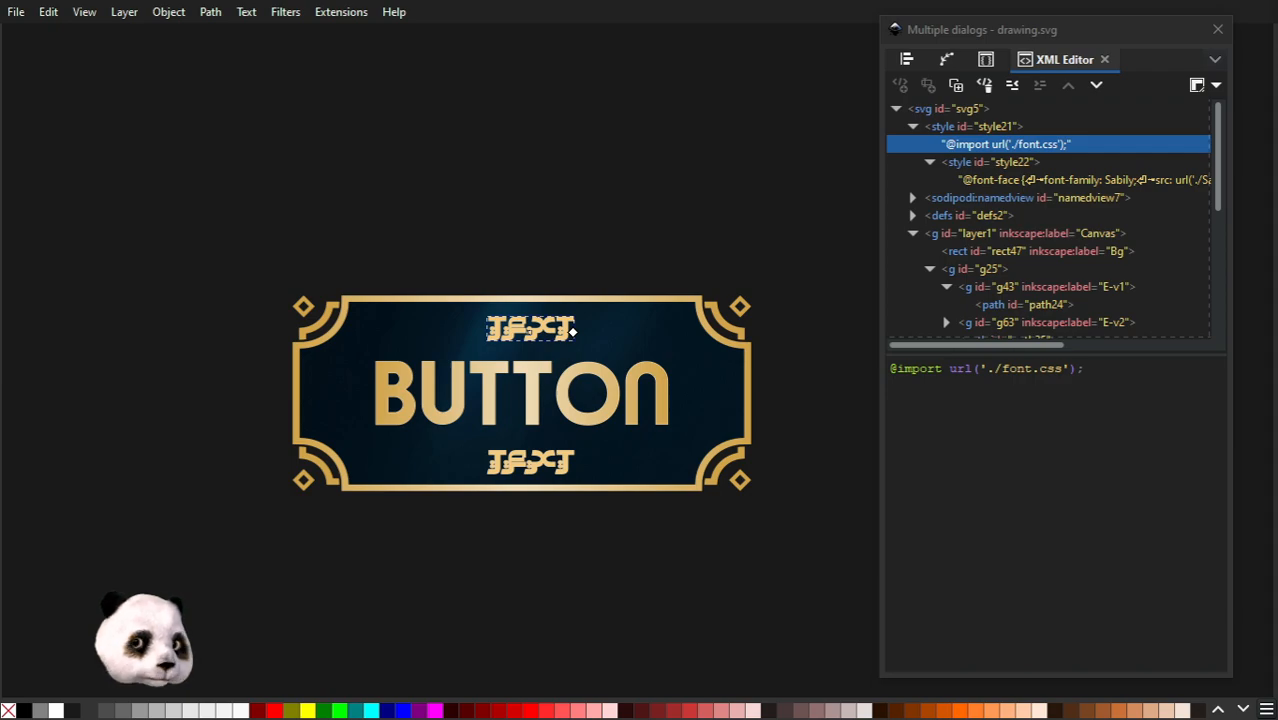
{"action": "left_click_drag", "start_coordinate": [1277, 40], "coordinate": [1108, 100]}
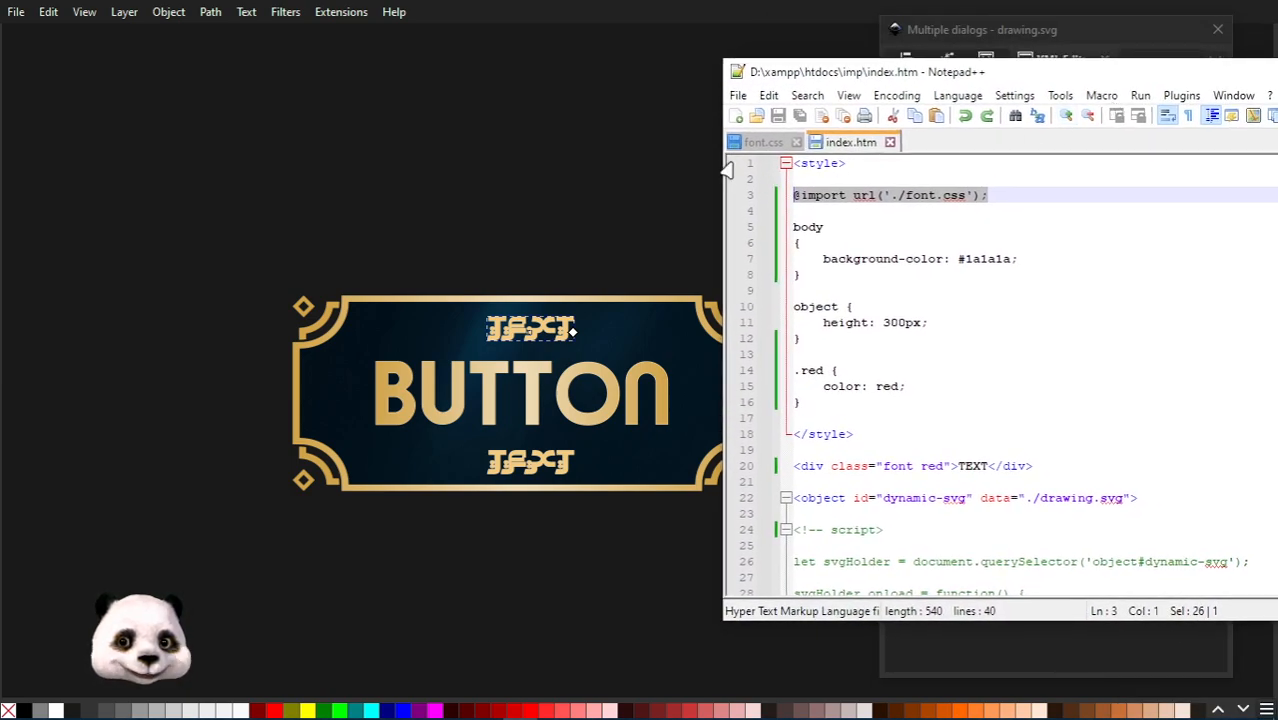
Show font.css in Notepad++, highlight its .font rule, and move the window off the XML Editor.
{"action": "left_click", "coordinate": [757, 142]}
{"action": "left_click_drag", "start_coordinate": [807, 268], "coordinate": [791, 243]}
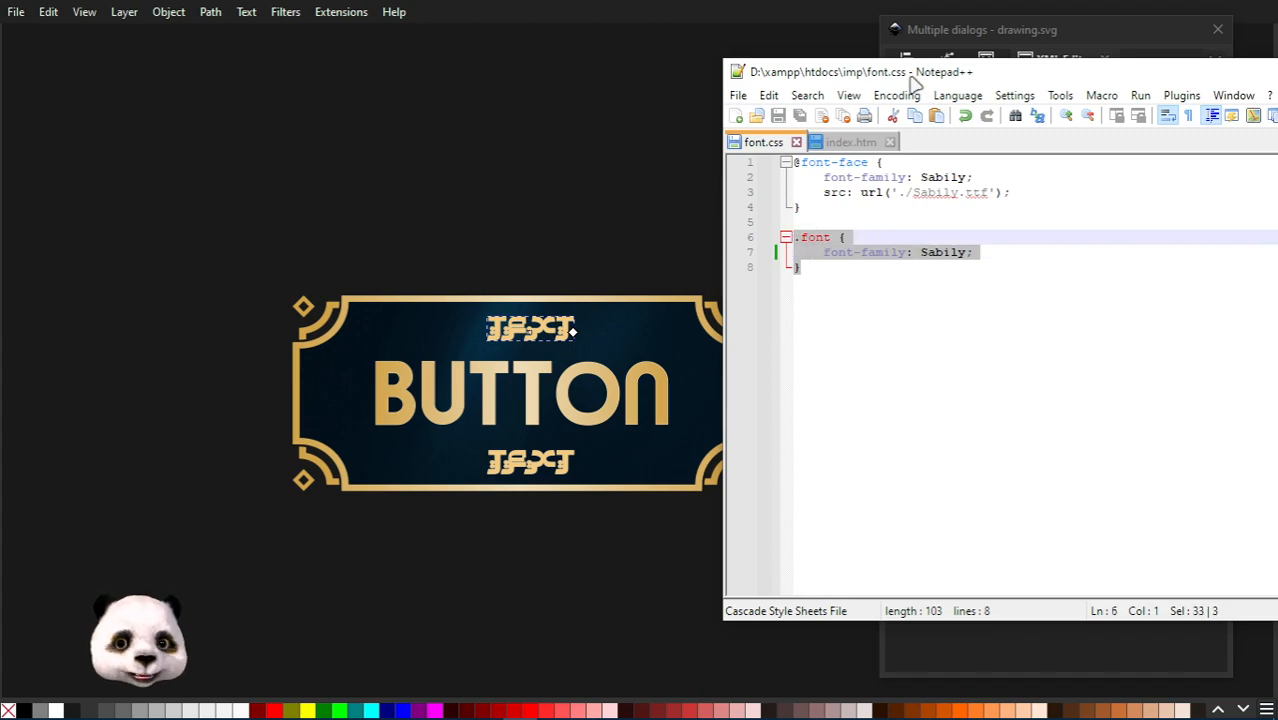
{"action": "left_click_drag", "start_coordinate": [905, 77], "coordinate": [1277, 70]}
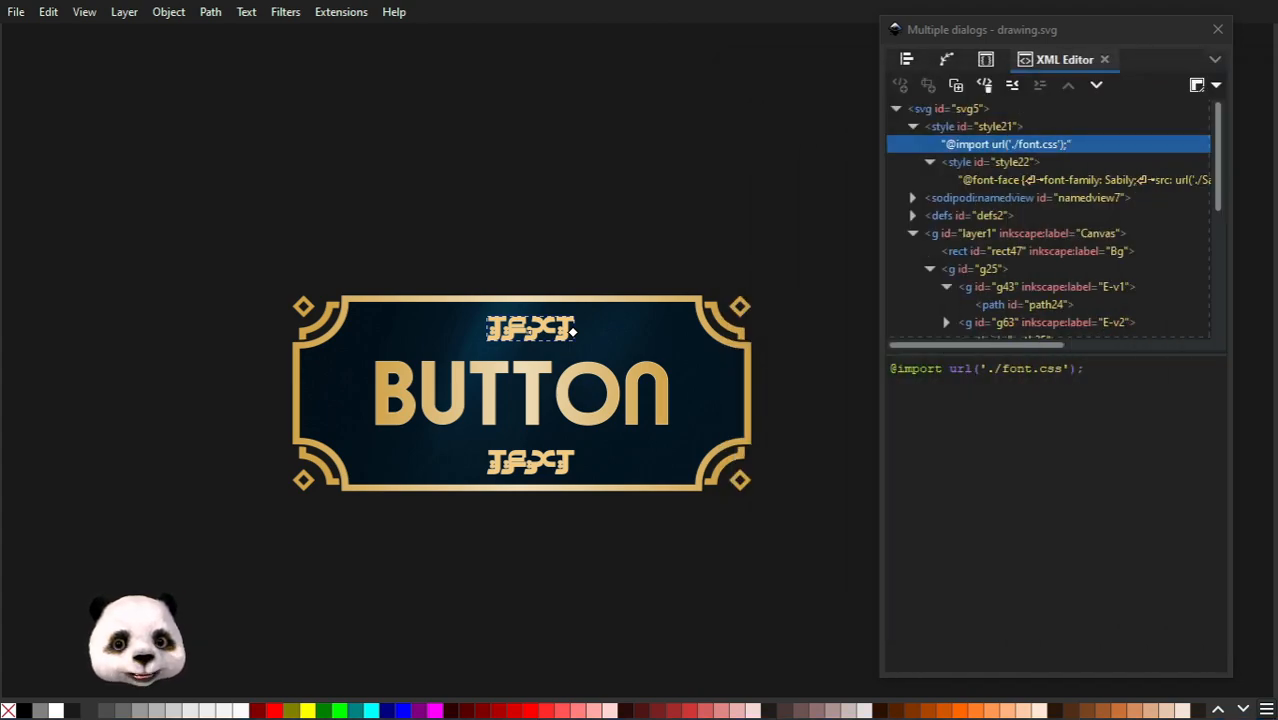
Unindent the style22 node so it sits beside style21 directly under svg5, and expand it.
{"action": "left_click", "coordinate": [962, 164]}
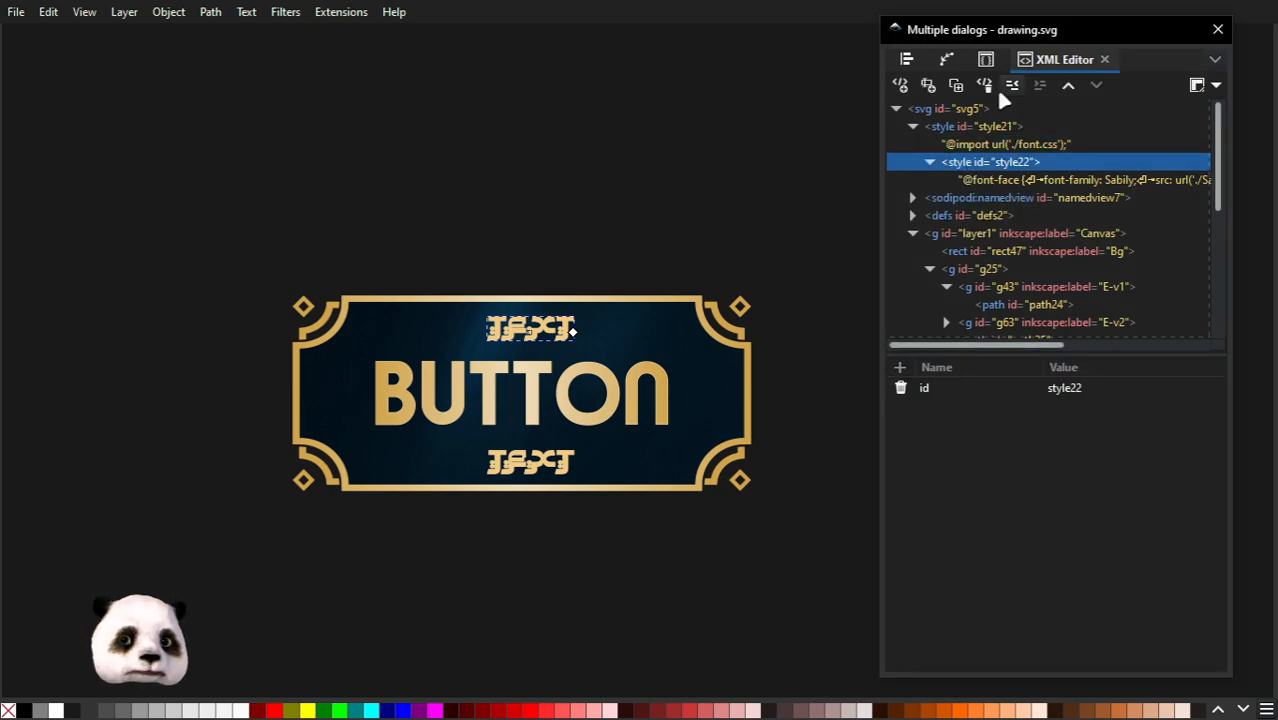
{"action": "left_click", "coordinate": [1013, 86]}
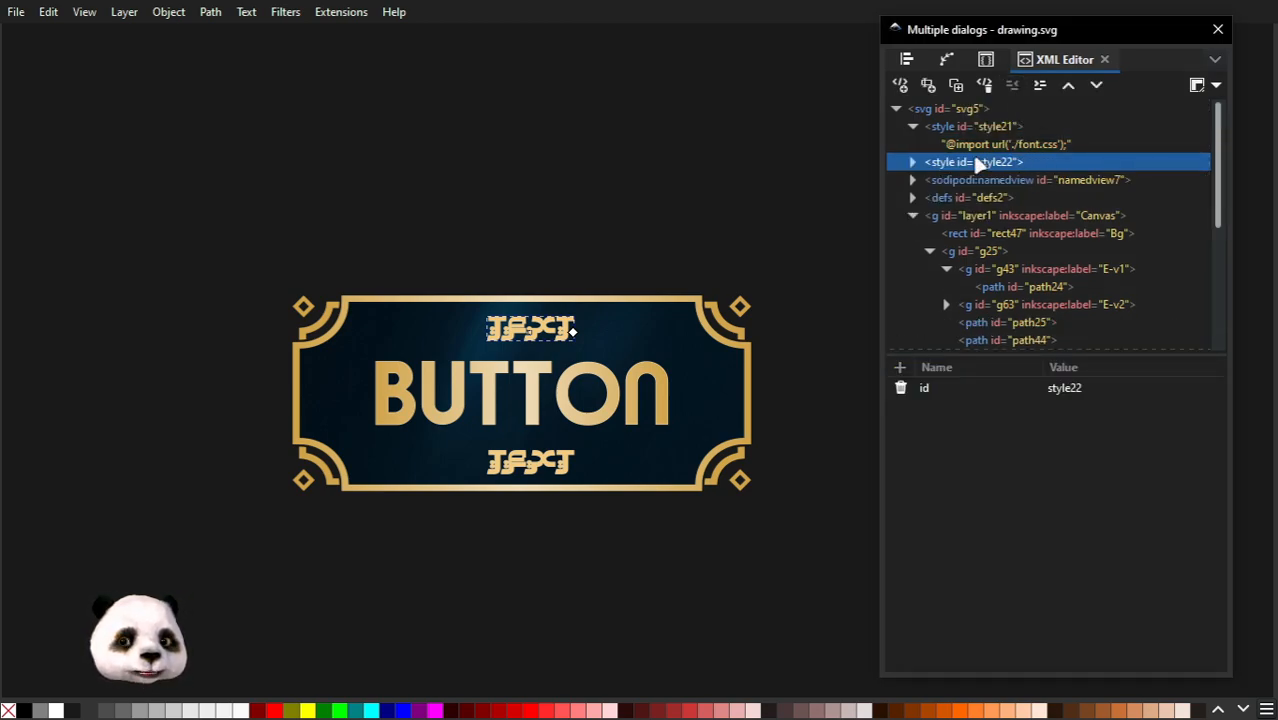
{"action": "left_click", "coordinate": [912, 163]}
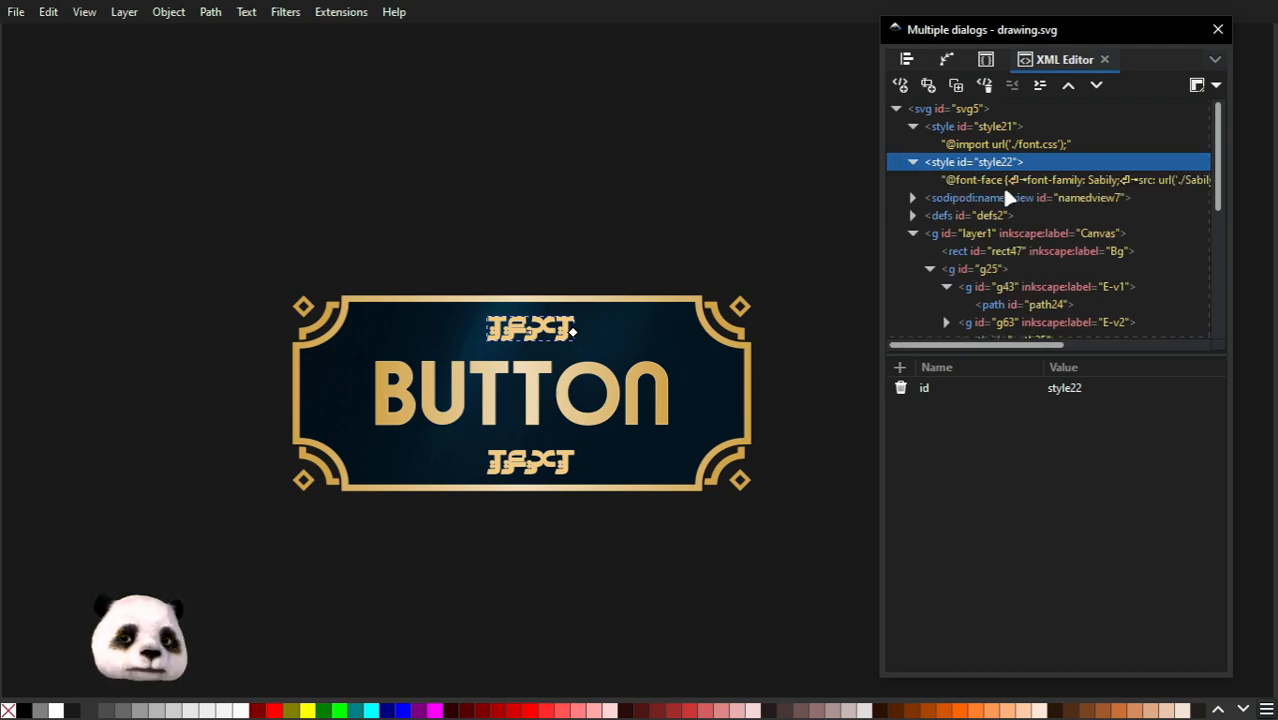
Select style21 and style22 in turn, and check the Selectors and CSS dialog before returning to the XML Editor.
{"action": "left_click", "coordinate": [952, 128]}
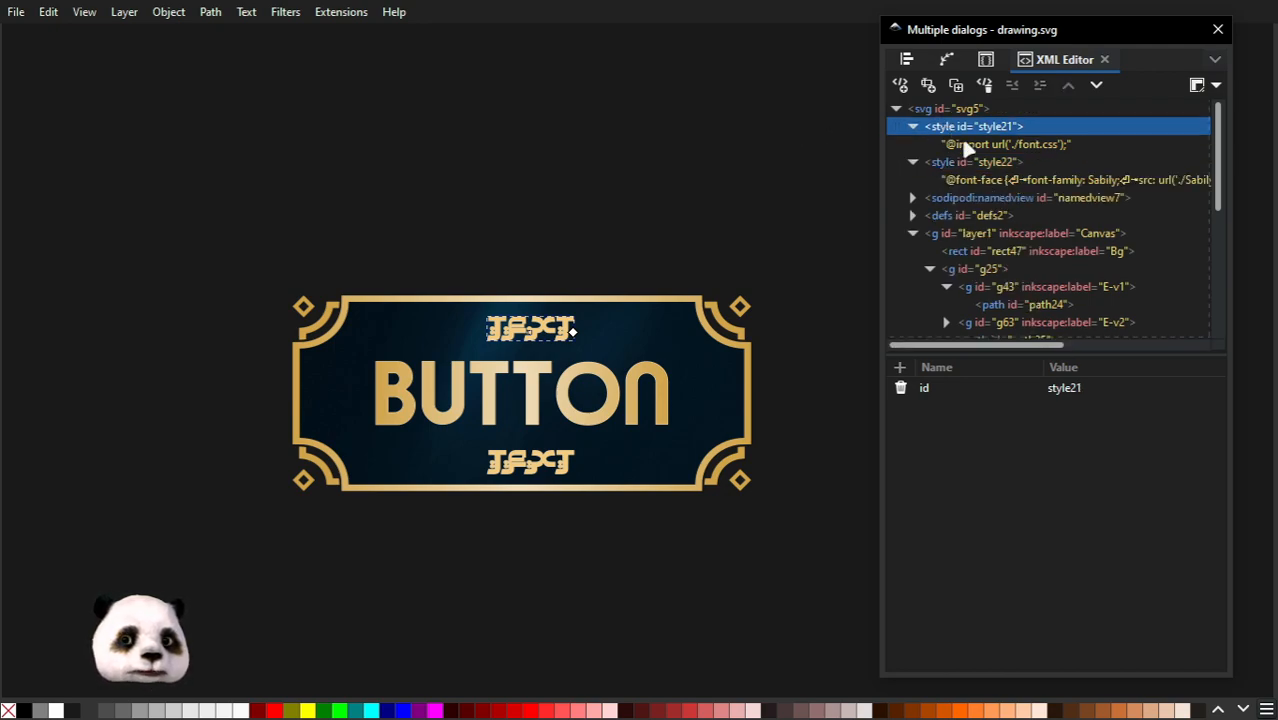
{"action": "left_click", "coordinate": [950, 165]}
{"action": "left_click", "coordinate": [986, 61]}
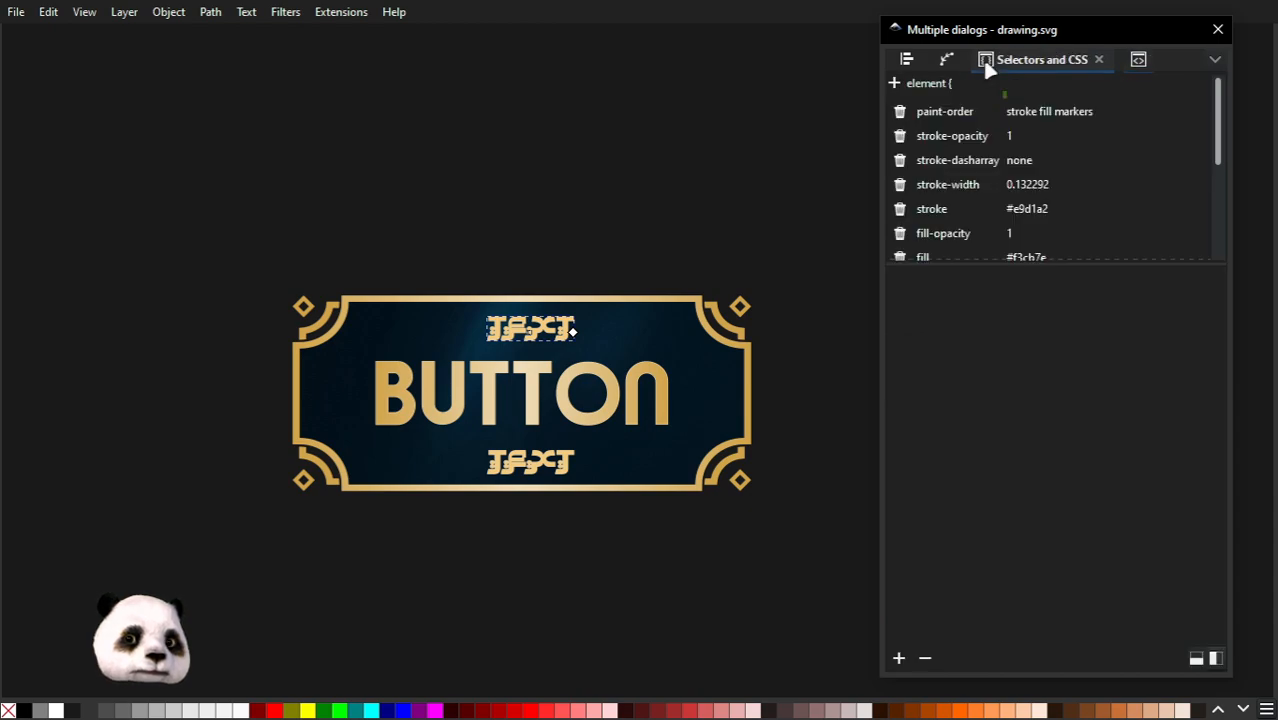
{"action": "left_click", "coordinate": [1140, 60]}
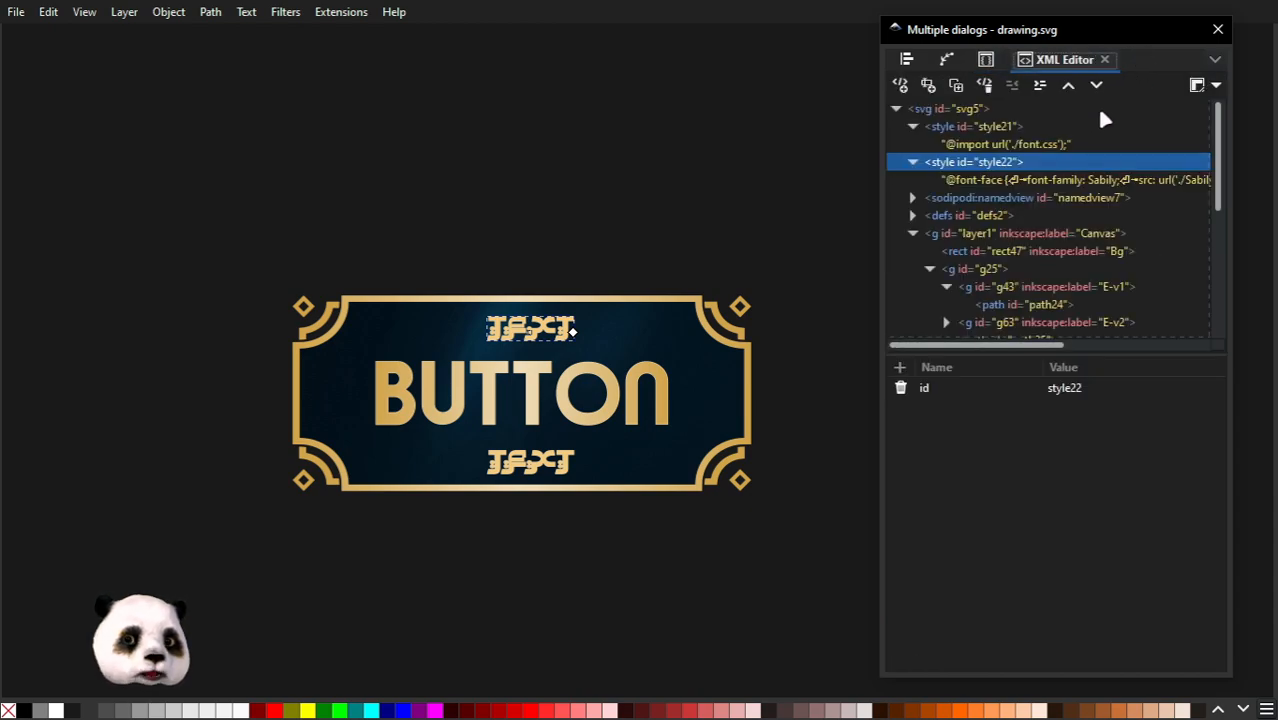
{"action": "left_click", "coordinate": [987, 178]}
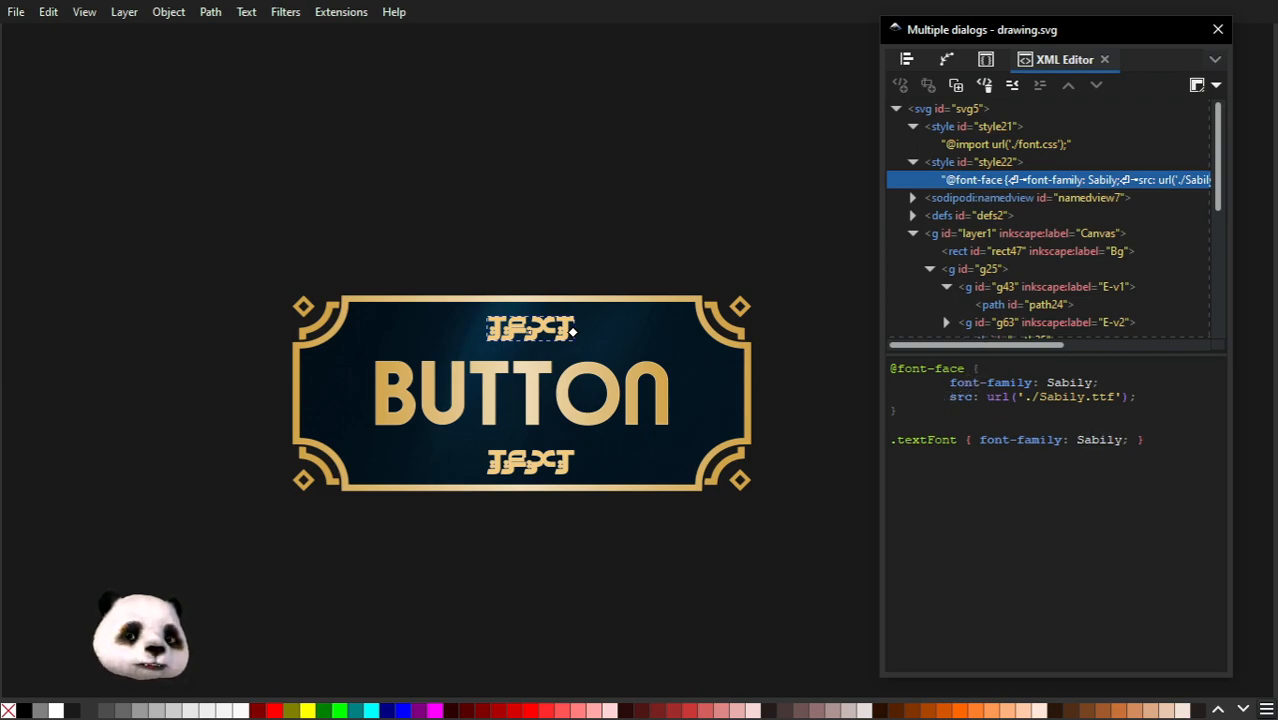
{"action": "key", "text": "alt+Tab"}
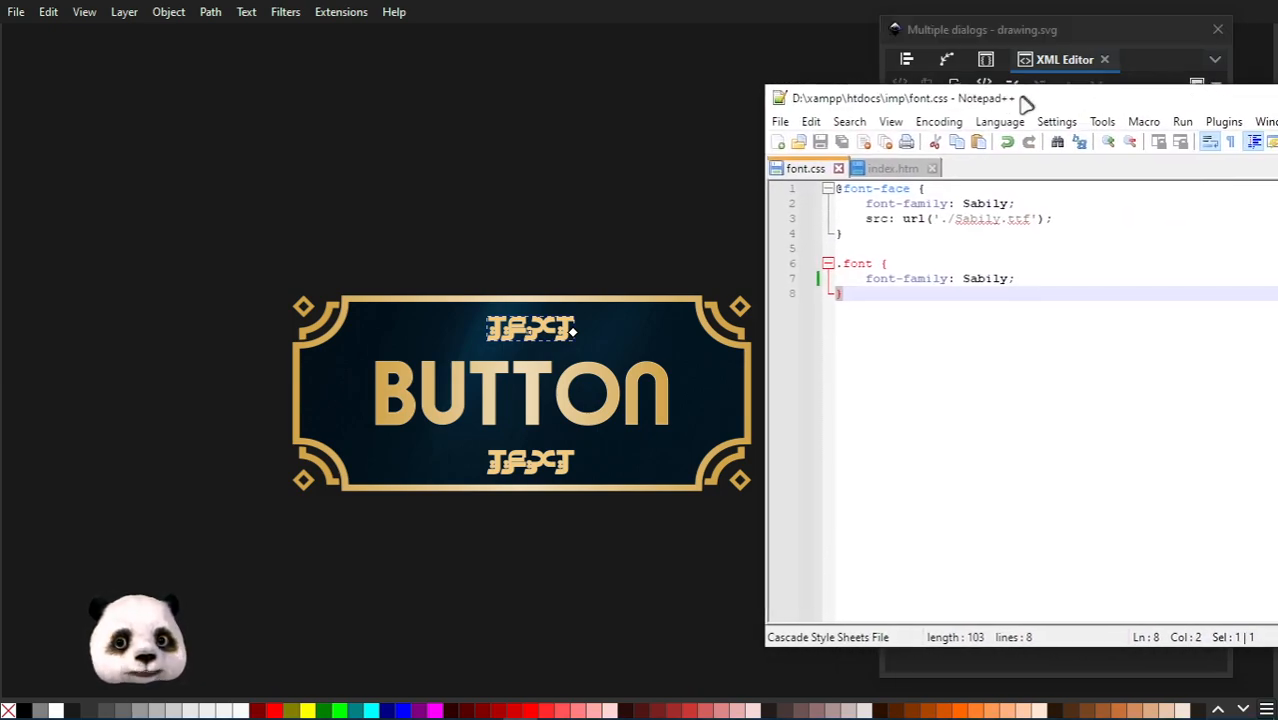
{"action": "left_click_drag", "start_coordinate": [948, 106], "coordinate": [1277, 100]}
{"action": "left_click_drag", "start_coordinate": [1147, 440], "coordinate": [879, 366]}
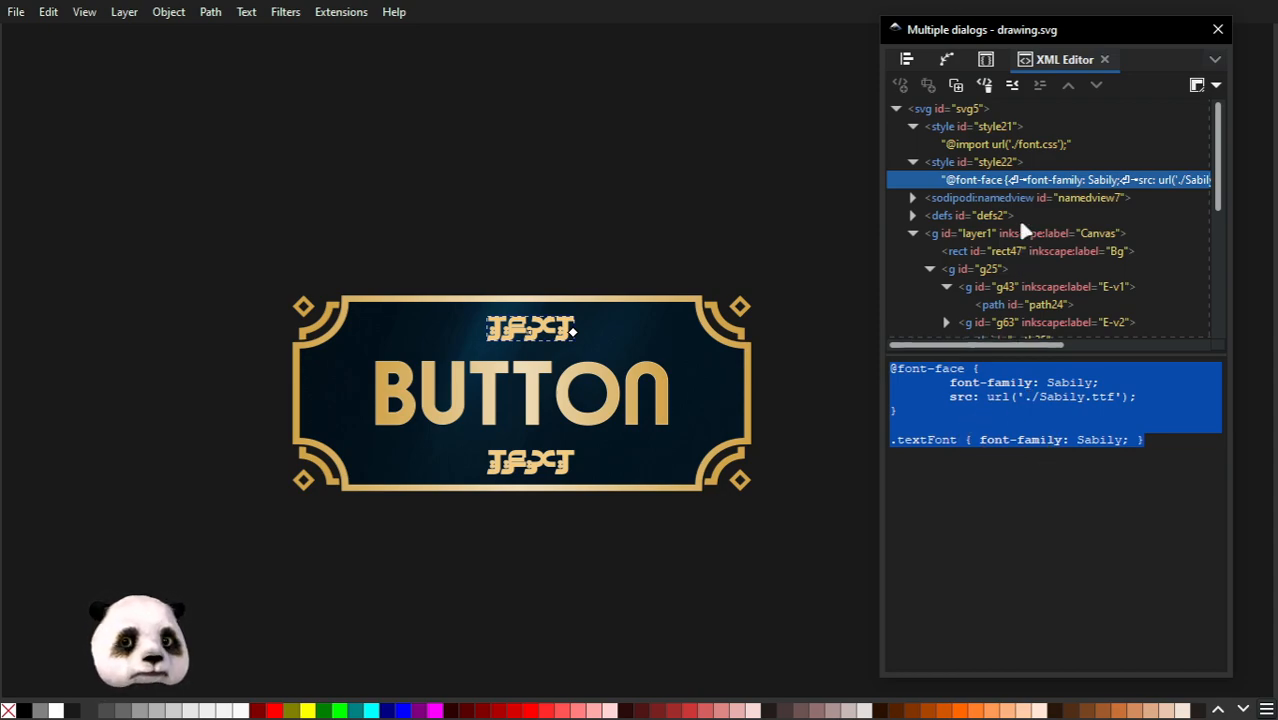
{"action": "left_click", "coordinate": [1000, 144]}
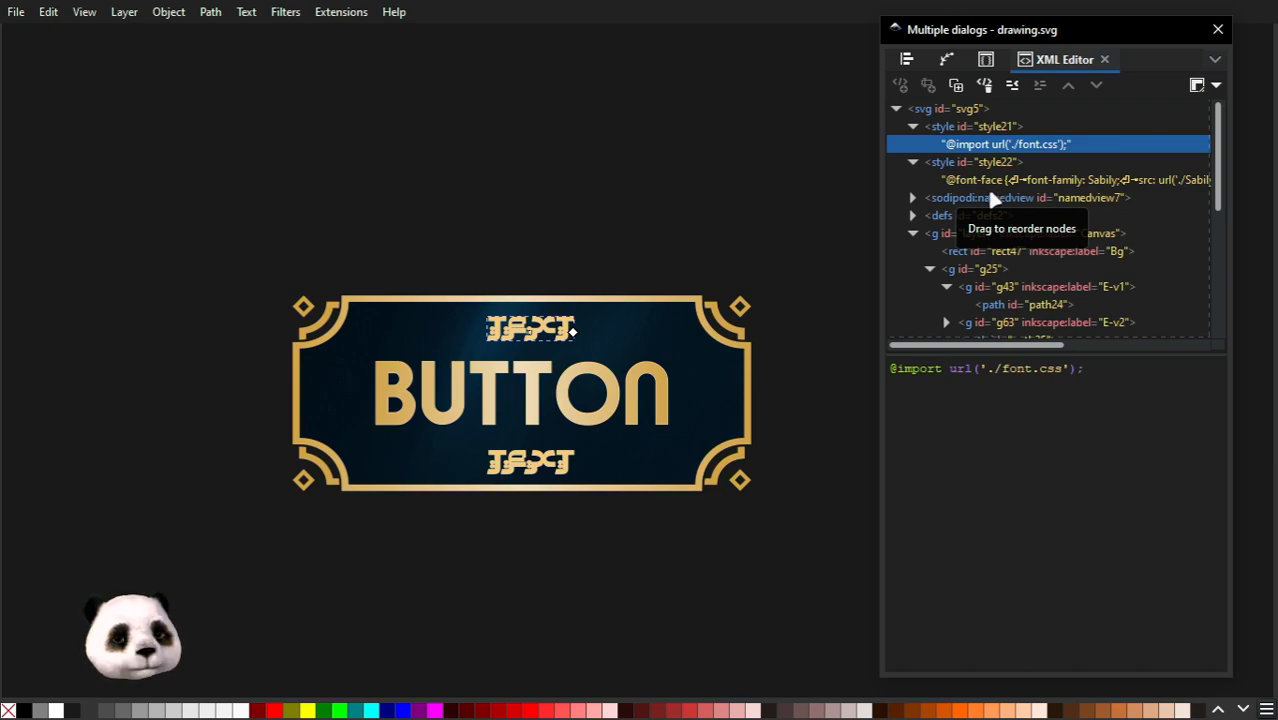
{"action": "left_click", "coordinate": [969, 182]}
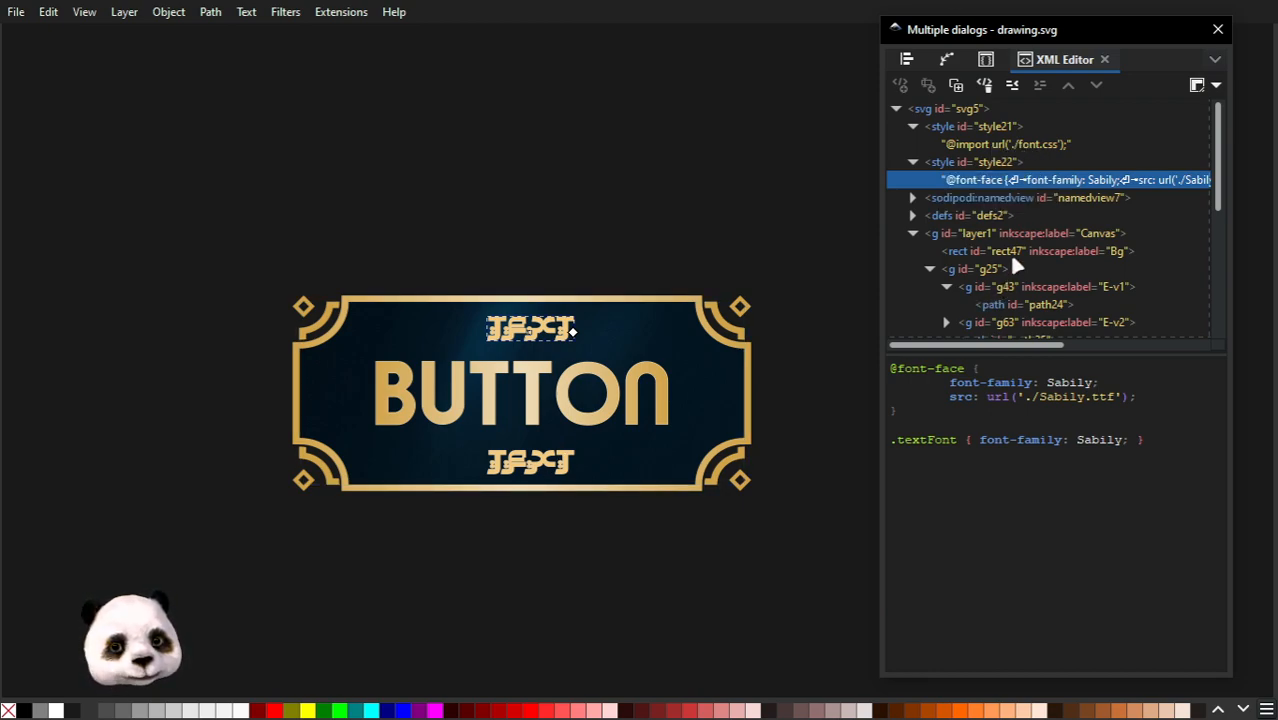
Select the text1 node, inspect its class attribute, and compare it with the .font rule in font.css.
{"action": "scroll", "coordinate": [1010, 250], "scroll_direction": "down", "scroll_amount": 3}
{"action": "scroll", "coordinate": [1045, 245], "scroll_direction": "down", "scroll_amount": 2}
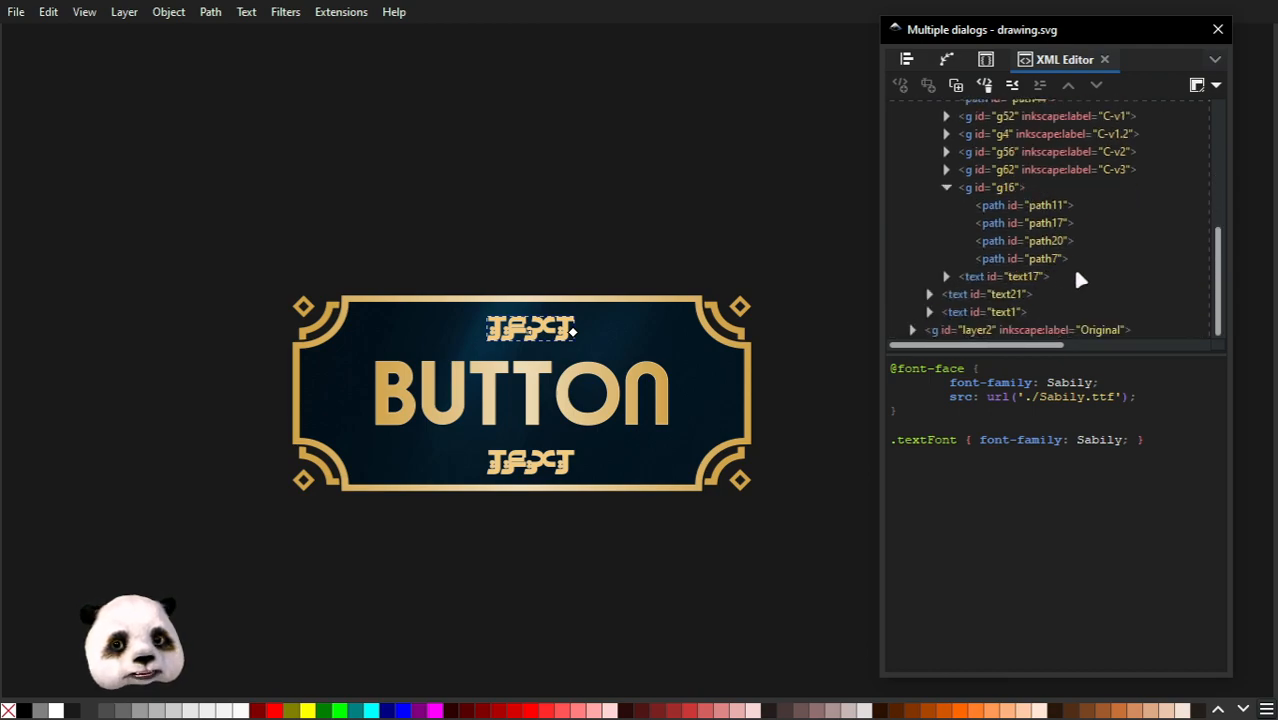
{"action": "left_click", "coordinate": [985, 312]}
{"action": "left_click", "coordinate": [1080, 453]}
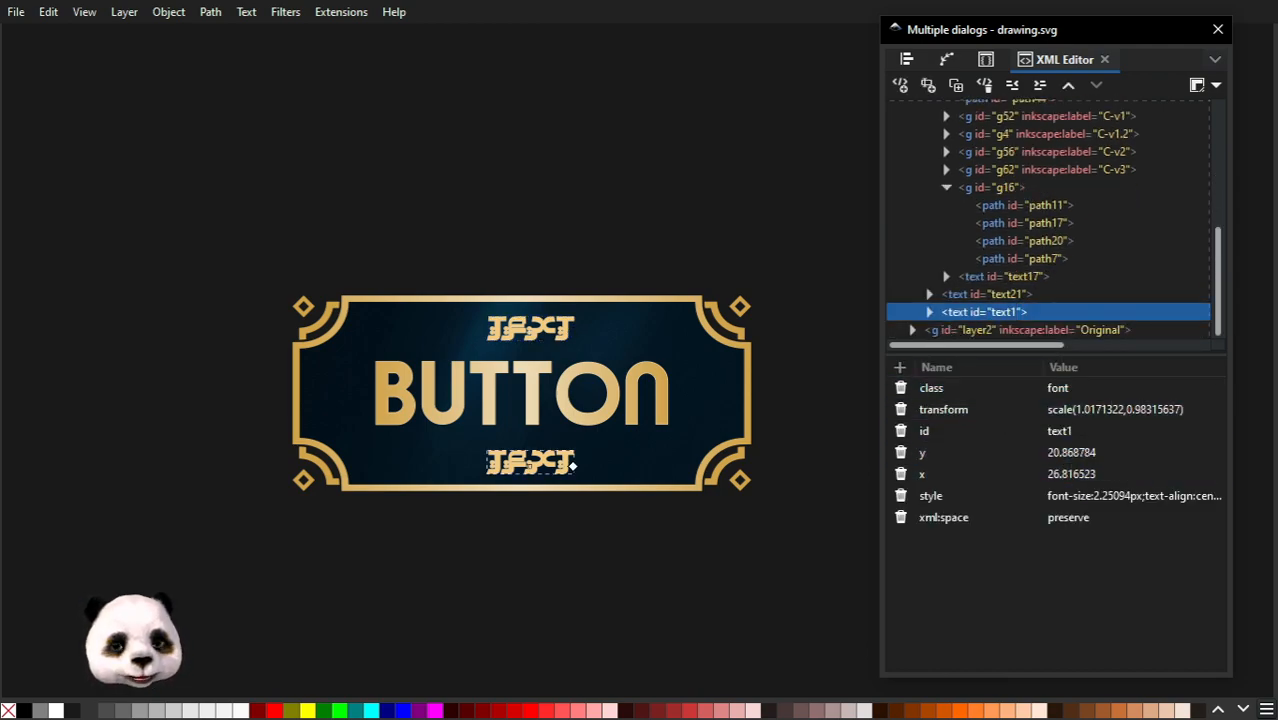
{"action": "mouse_move", "coordinate": [1277, 124]}
{"action": "left_mouse_down"}
{"action": "mouse_move", "coordinate": [1109, 147]}
{"action": "mouse_move", "coordinate": [1277, 145]}
{"action": "left_mouse_up"}
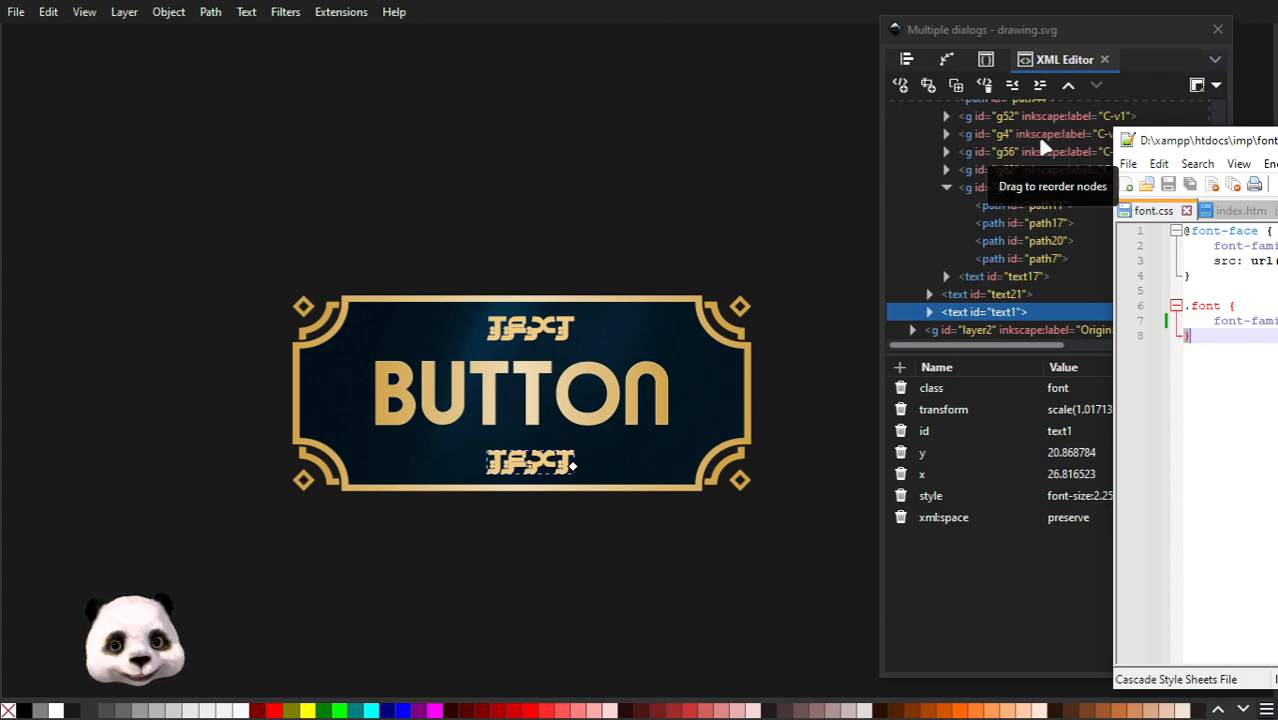
{"action": "key", "text": "alt+Tab"}
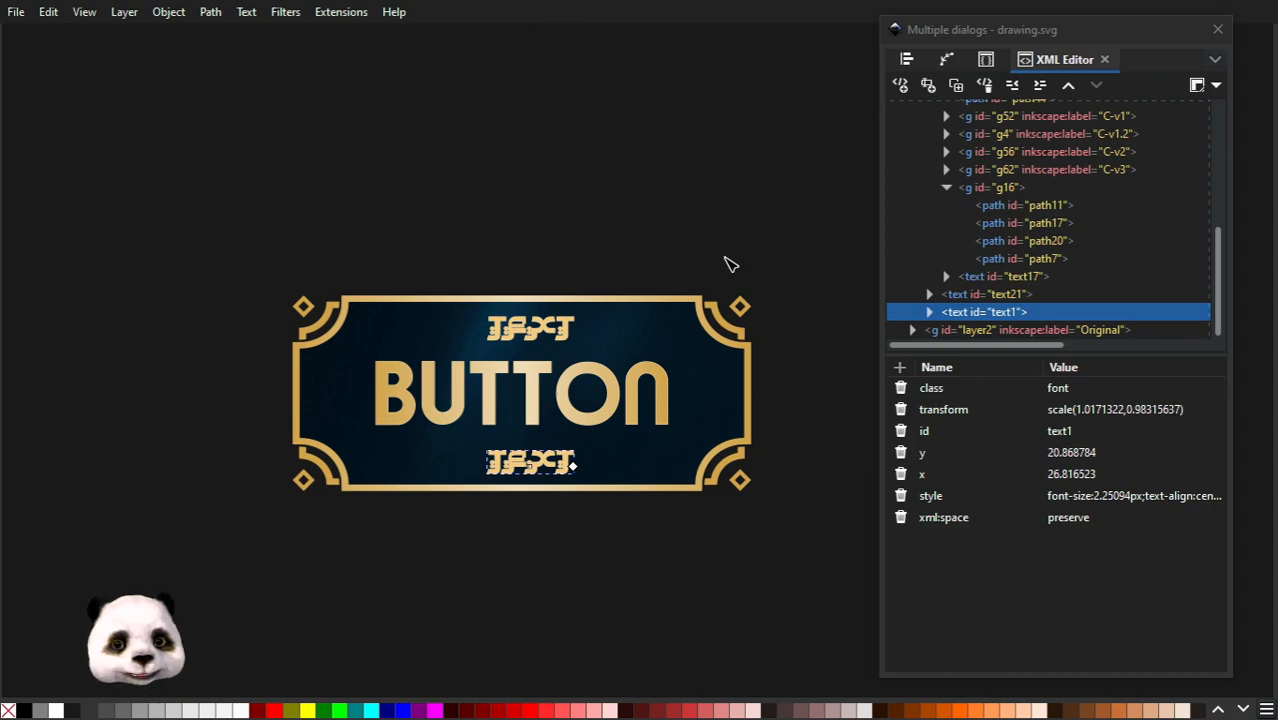
Reload the localhost/imp page in the browser, and select drawing.svg in the imp folder in File Explorer.
{"action": "key", "text": "alt+Tab"}
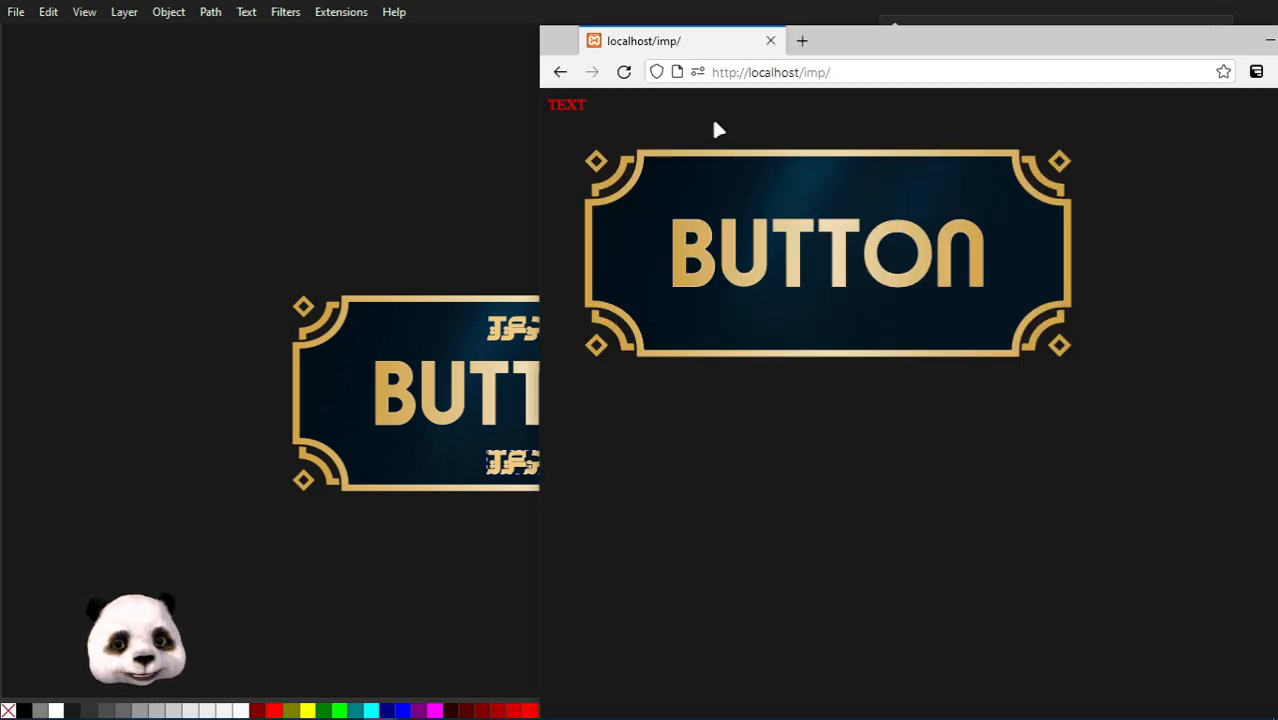
{"action": "left_click", "coordinate": [624, 74]}
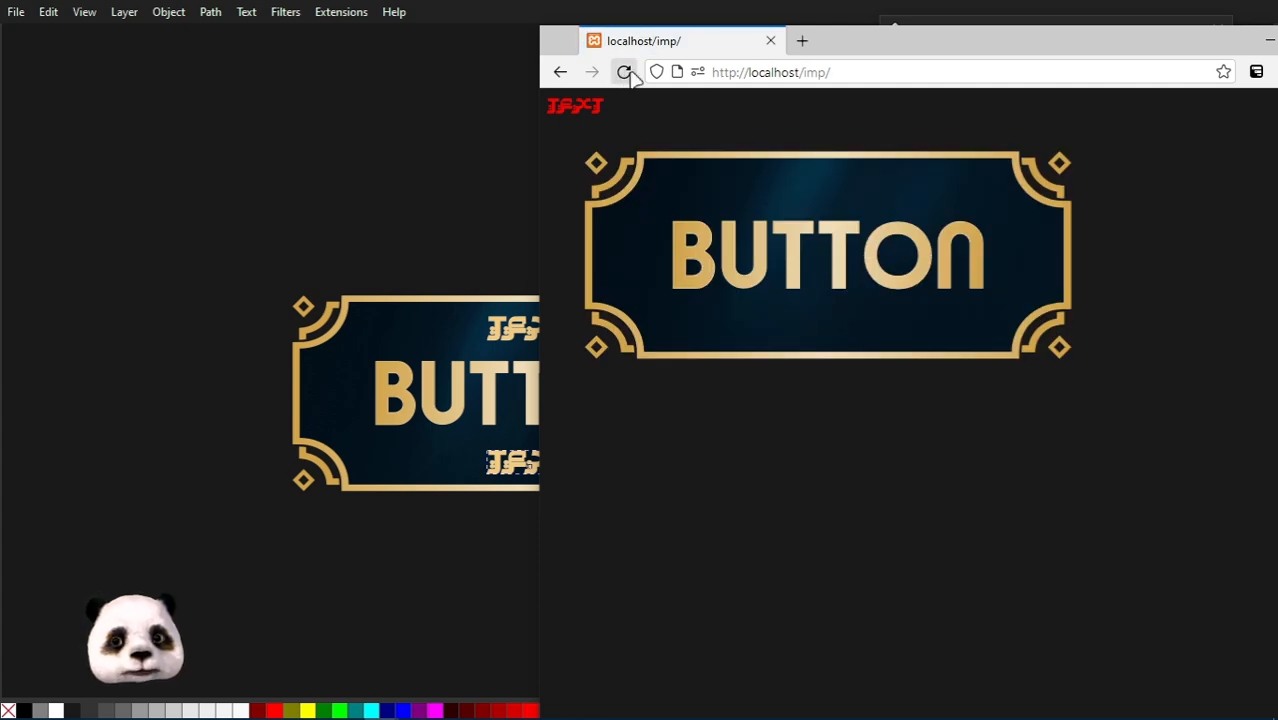
{"action": "left_click", "coordinate": [682, 13]}
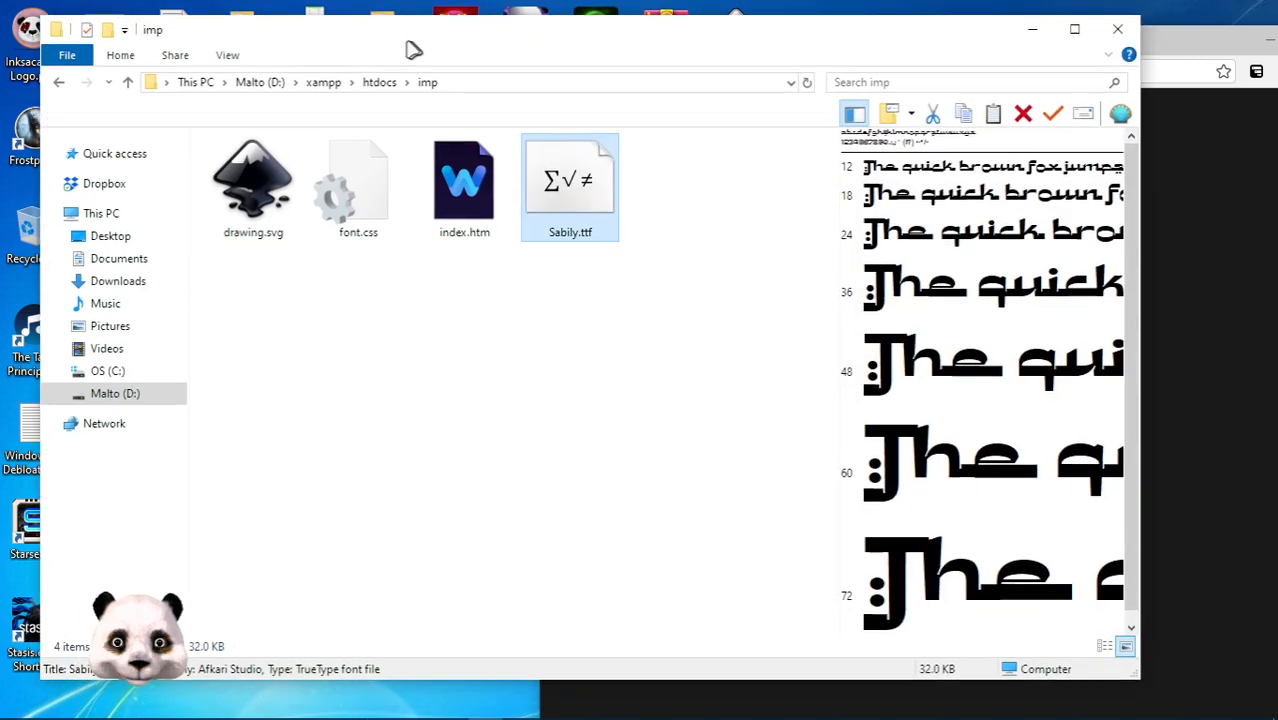
{"action": "left_click_drag", "start_coordinate": [417, 52], "coordinate": [368, 50]}
{"action": "left_click", "coordinate": [212, 190]}
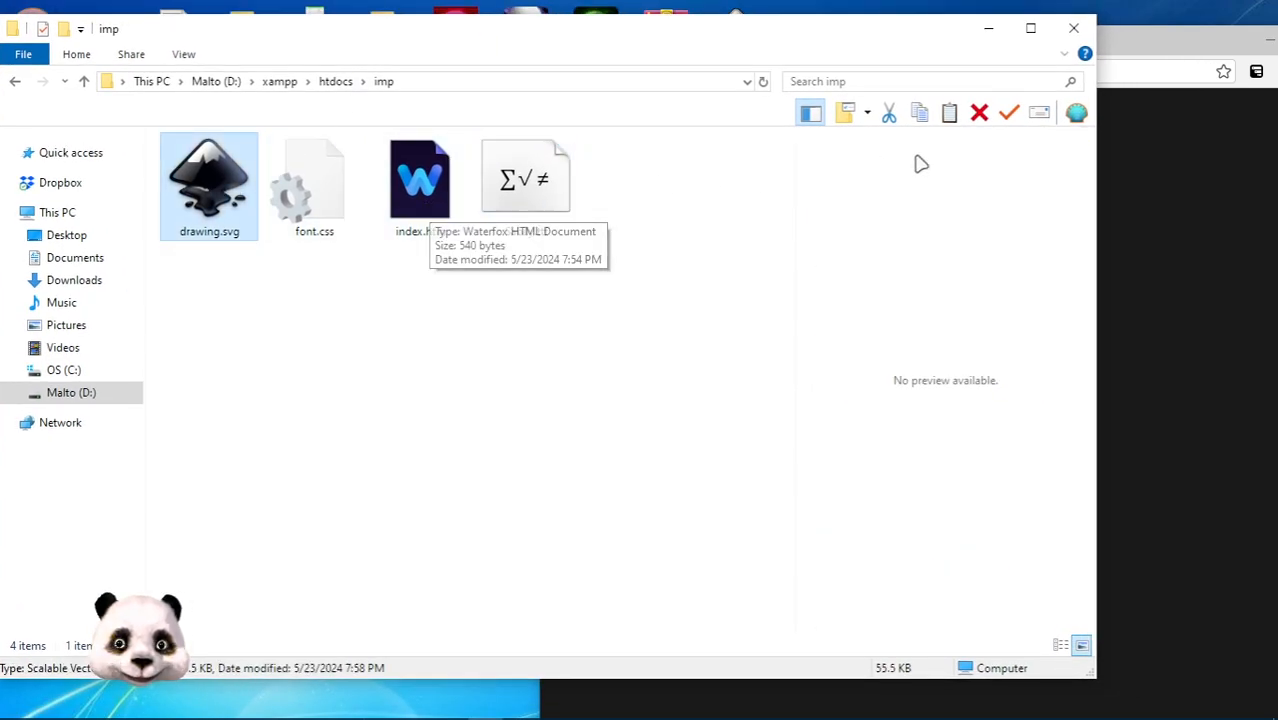
Turn off the display of desktop icons, and return to drawing.svg in Inkscape in full-screen focus mode.
{"action": "right_click", "coordinate": [1164, 12]}
{"action": "mouse_move", "coordinate": [1146, 33]}
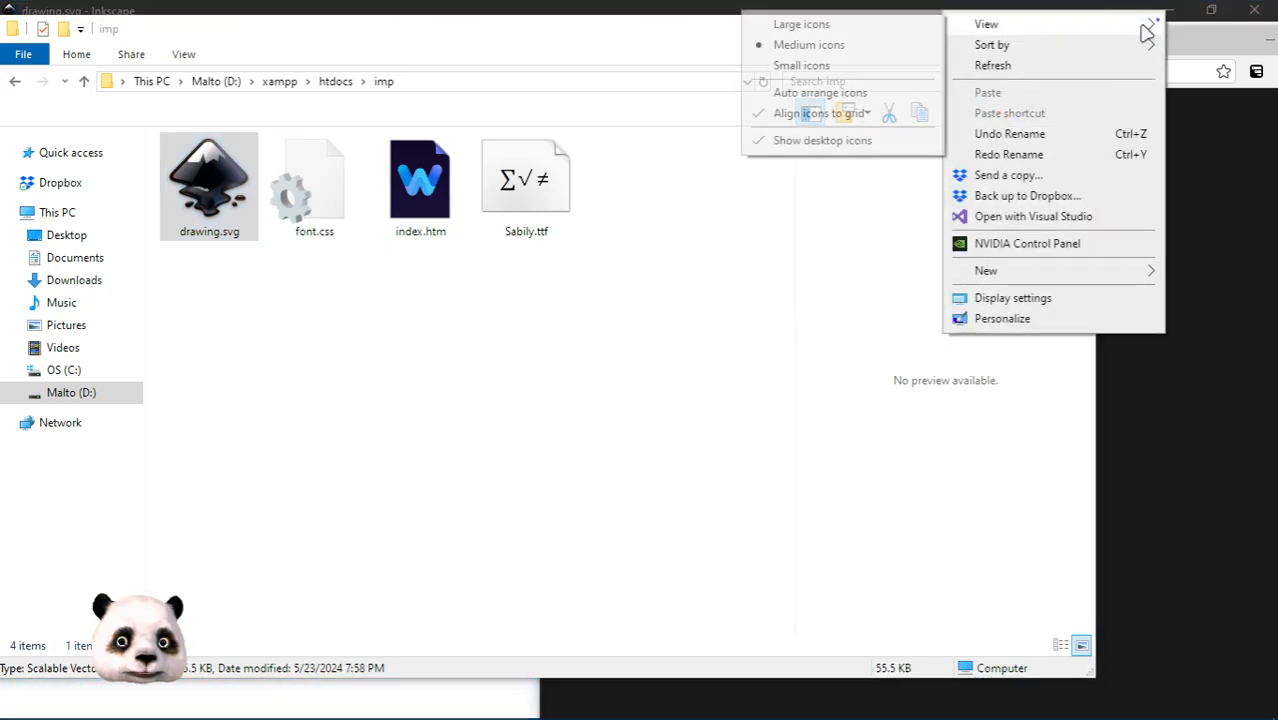
{"action": "left_click", "coordinate": [812, 141]}
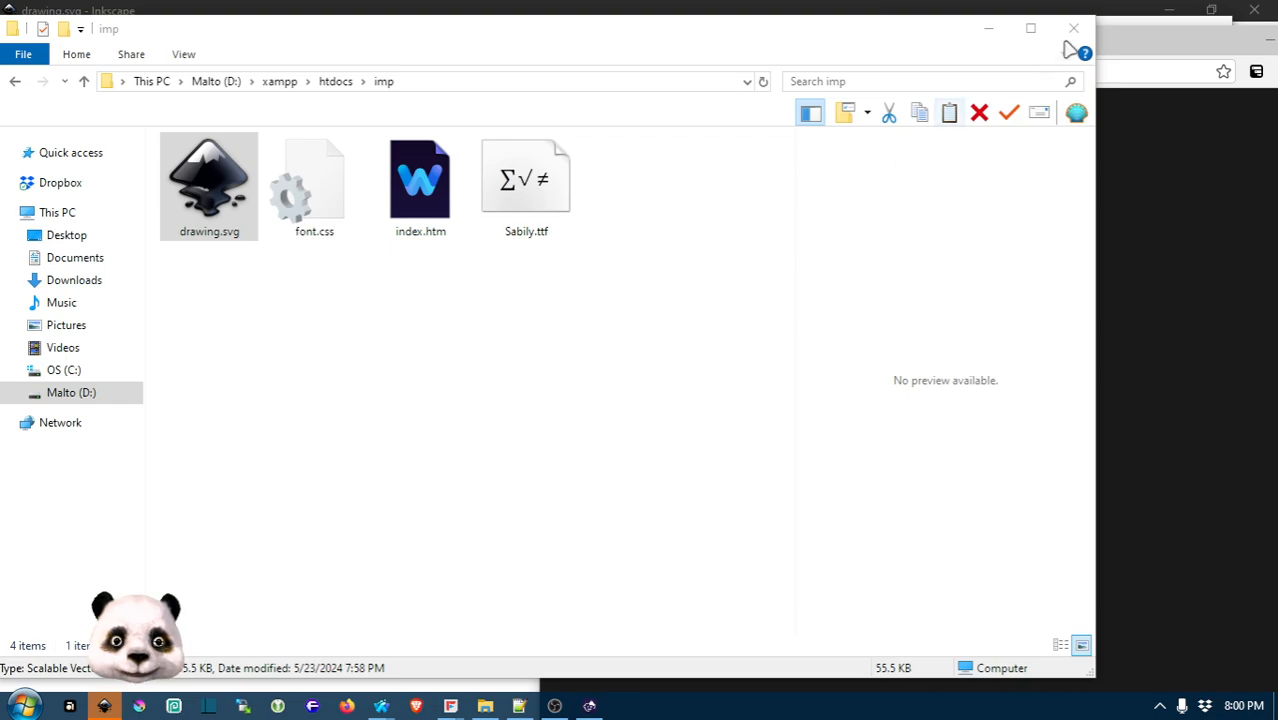
{"action": "left_click", "coordinate": [1018, 11]}
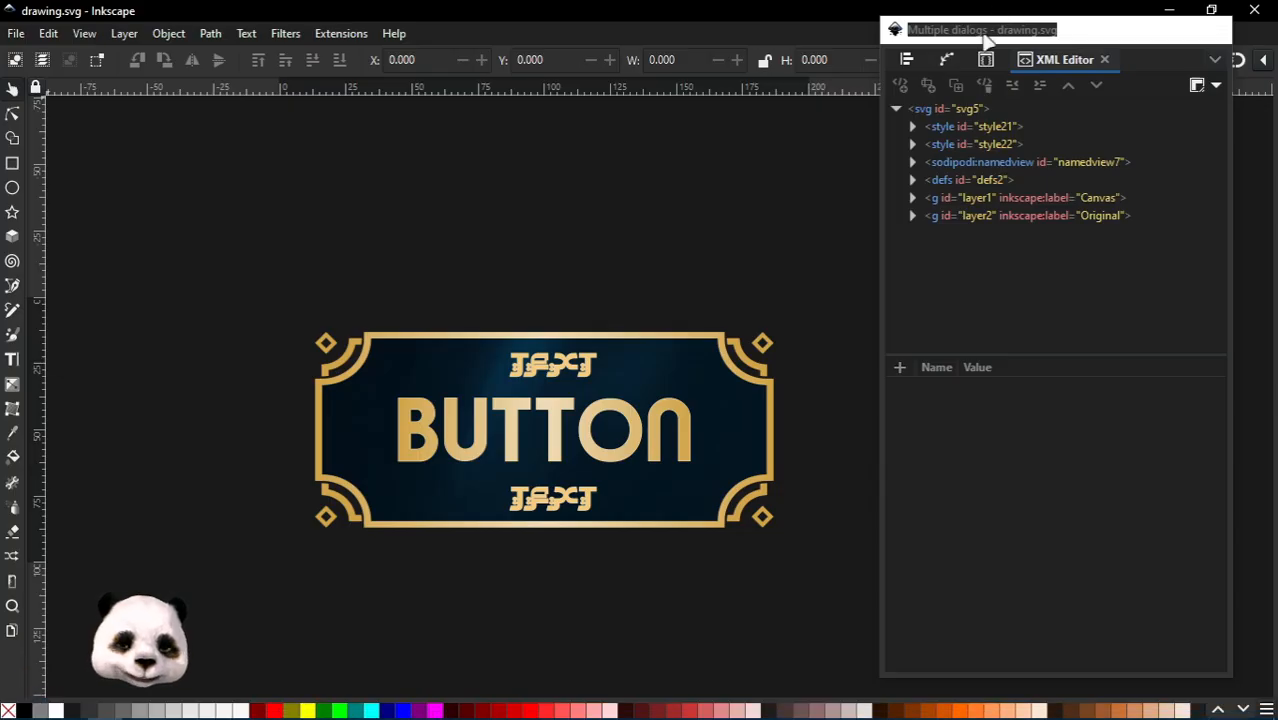
{"action": "key", "text": "ctrl+F11"}
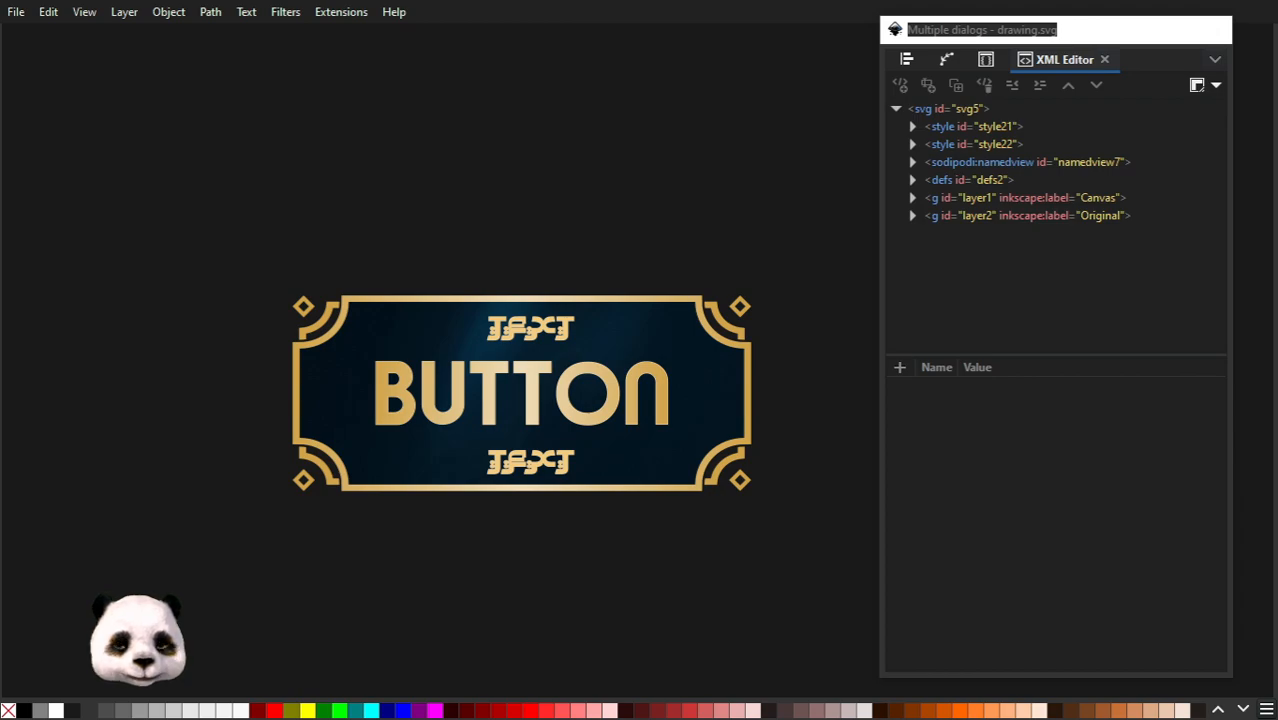
Switch to the Waterfox window with localhost/imp, examine the text in the embedded button, and move the browser aside.
{"action": "key", "text": "super"}
{"action": "left_click", "coordinate": [380, 706]}
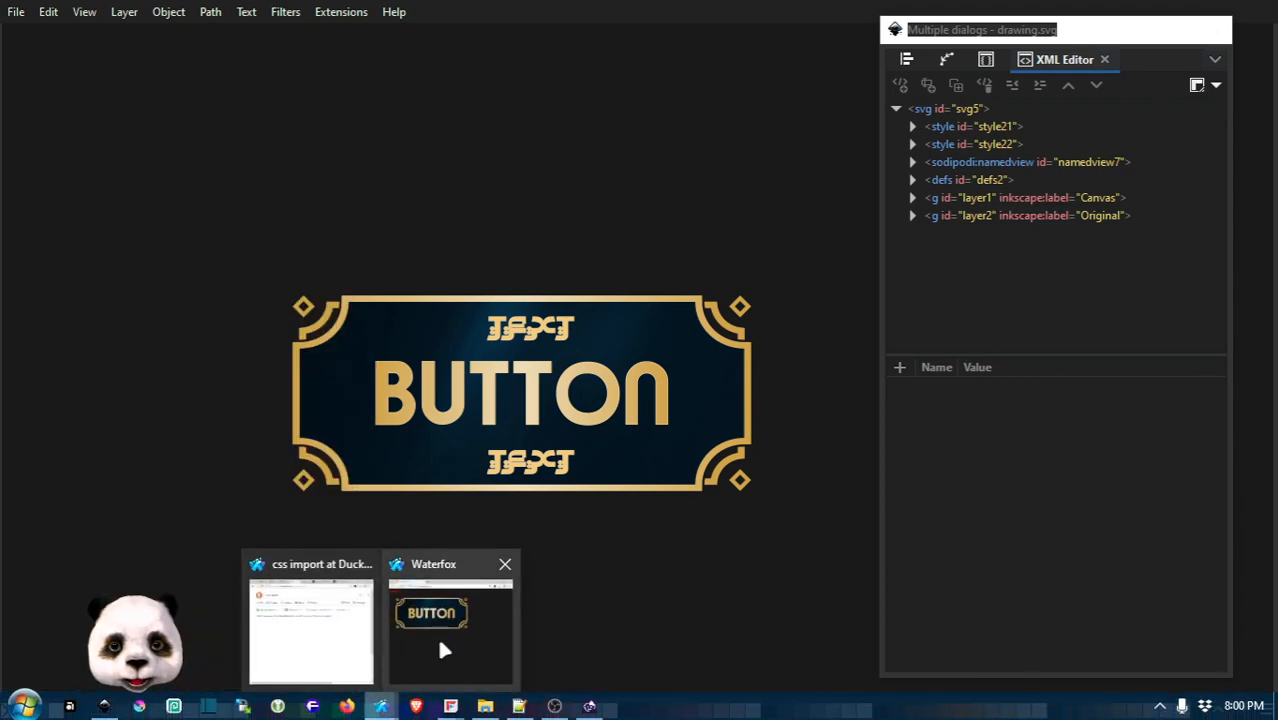
{"action": "left_click", "coordinate": [443, 650]}
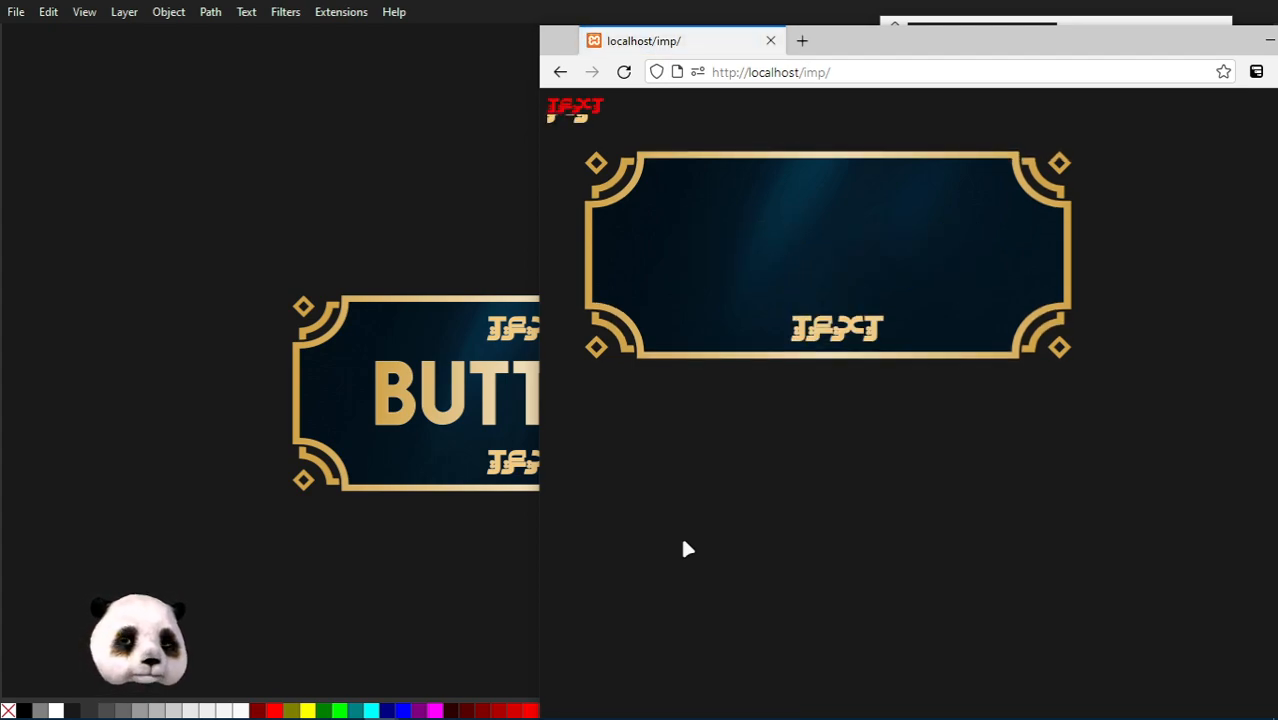
{"action": "scroll", "coordinate": [843, 364], "scroll_direction": "down", "scroll_amount": 5}
{"action": "scroll", "coordinate": [816, 350], "scroll_direction": "up", "scroll_amount": 7}
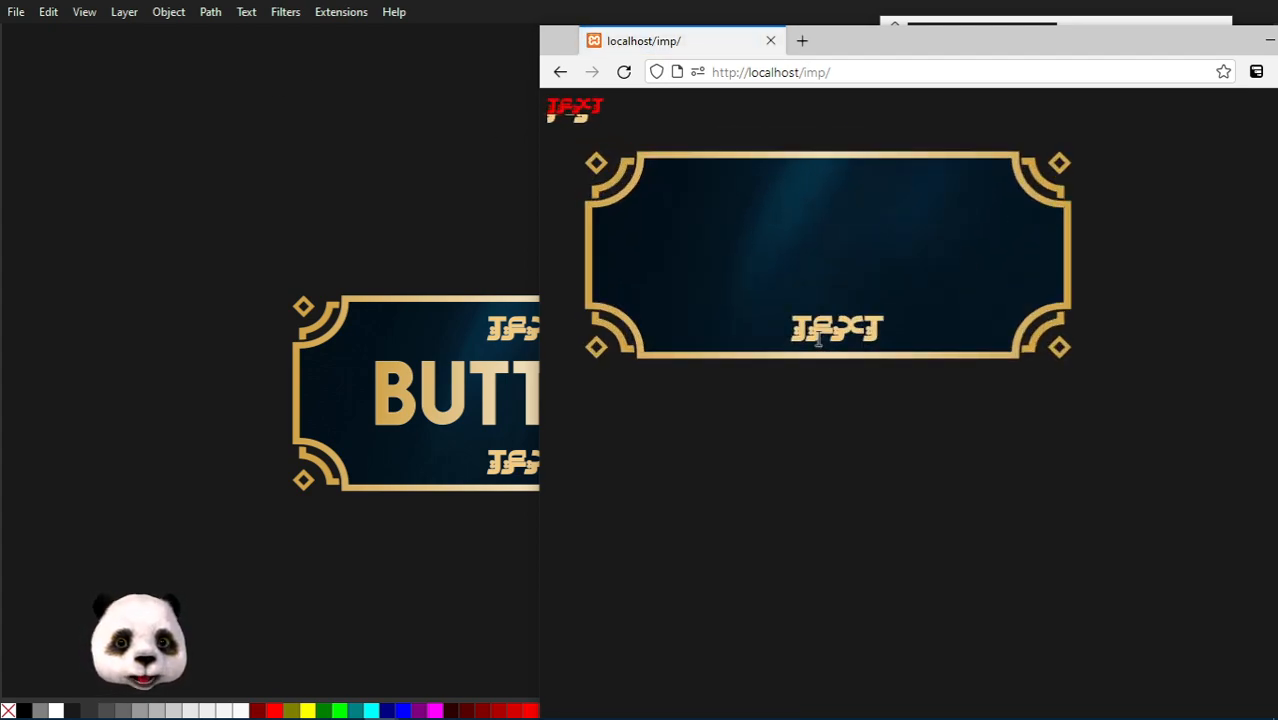
{"action": "scroll", "coordinate": [813, 370], "scroll_direction": "down", "scroll_amount": 2}
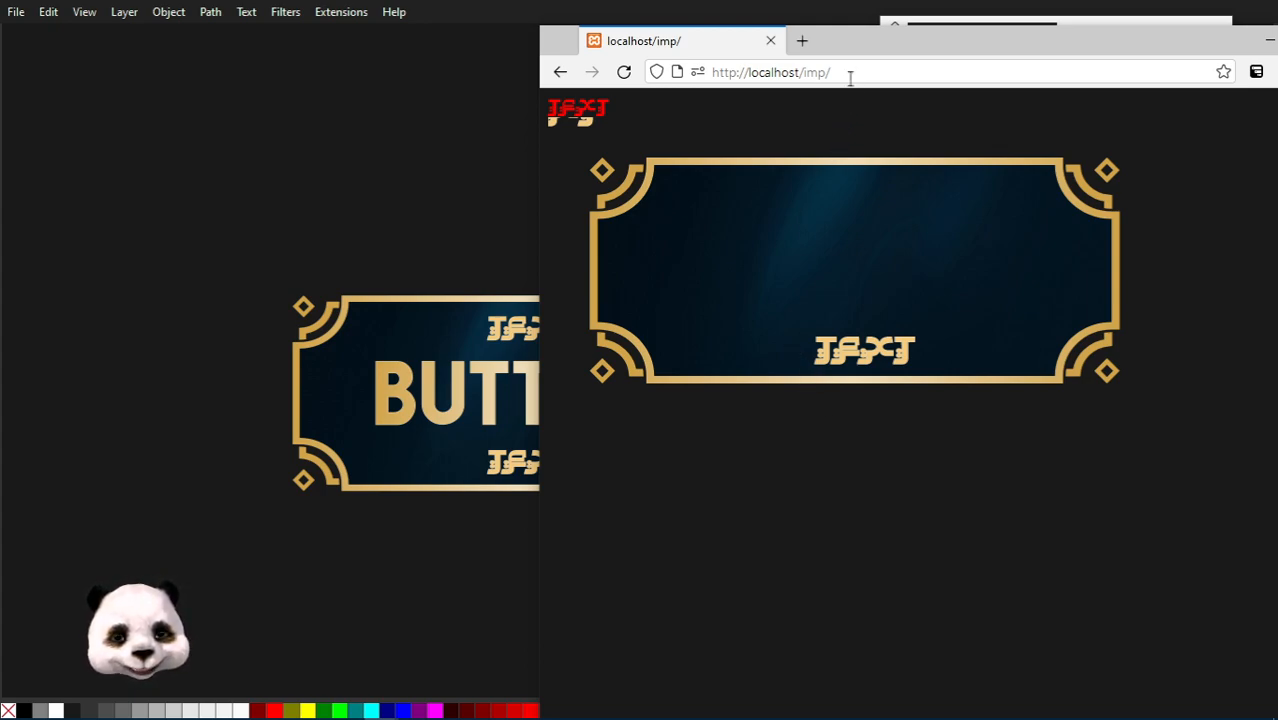
{"action": "left_click_drag", "start_coordinate": [853, 51], "coordinate": [1277, 46]}
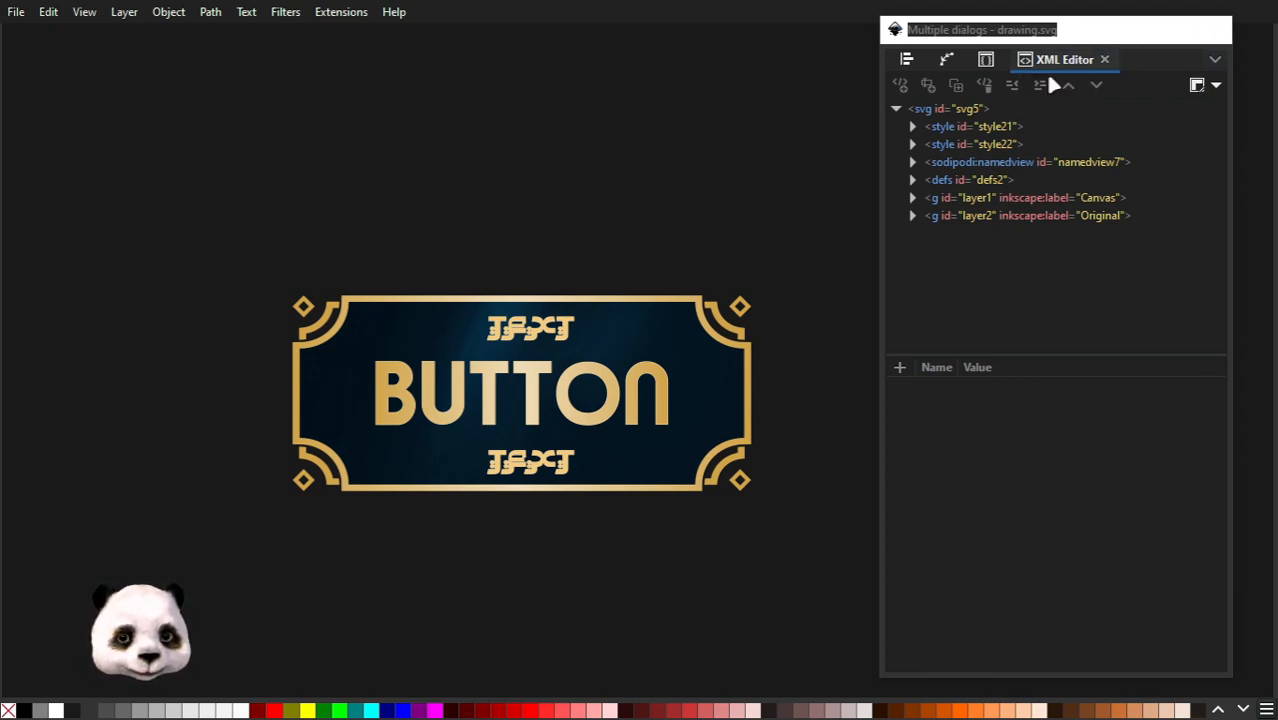
{"action": "left_click", "coordinate": [985, 61]}
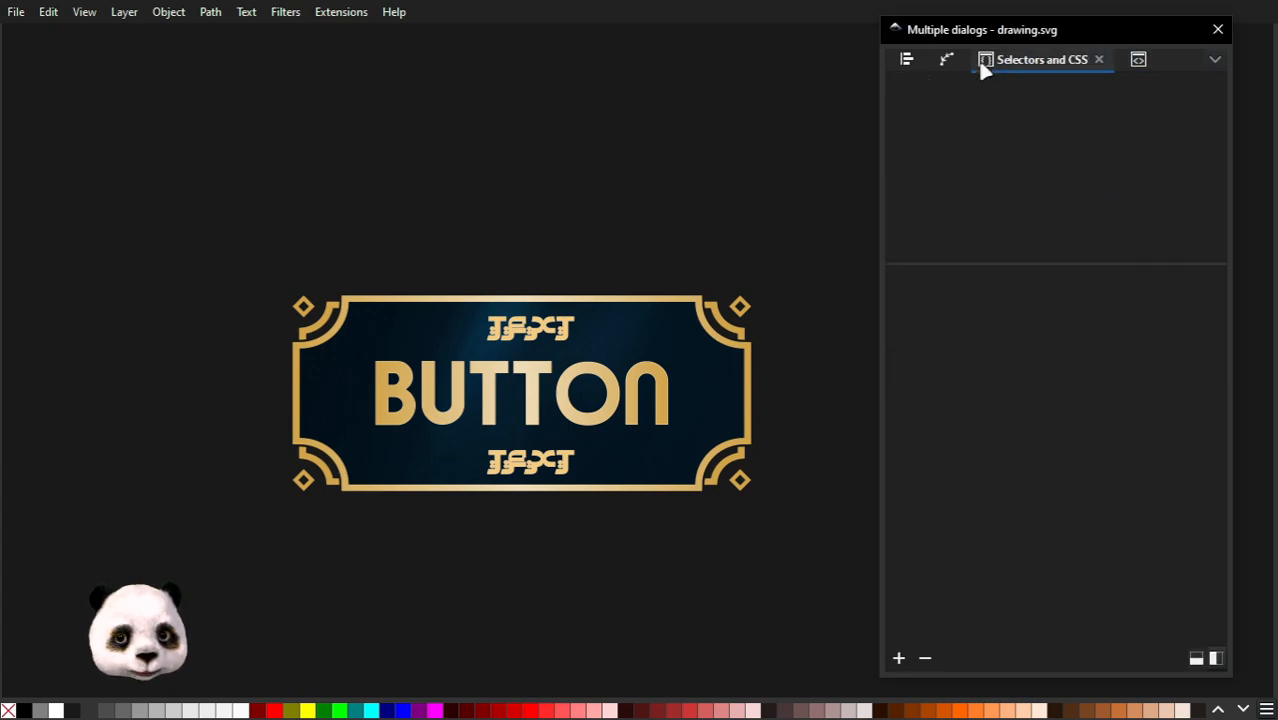
{"action": "left_click", "coordinate": [1137, 60]}
{"action": "left_click", "coordinate": [976, 144]}
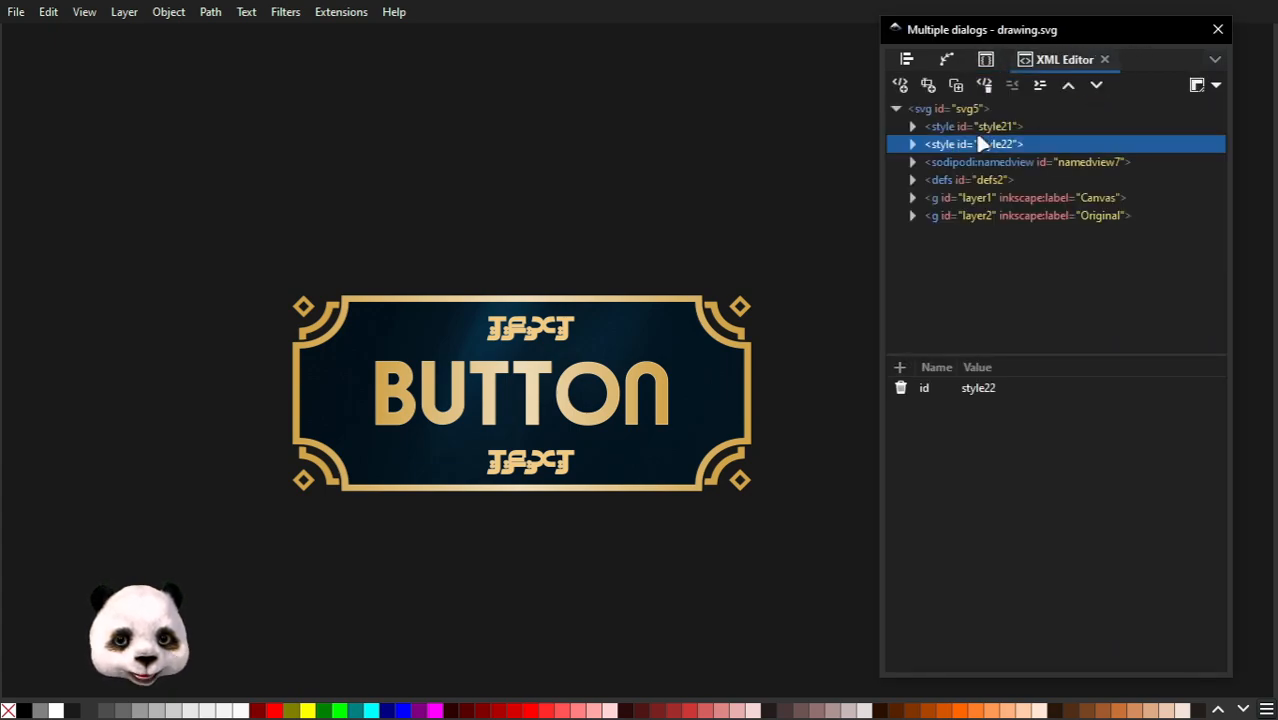
{"action": "left_click", "coordinate": [911, 144]}
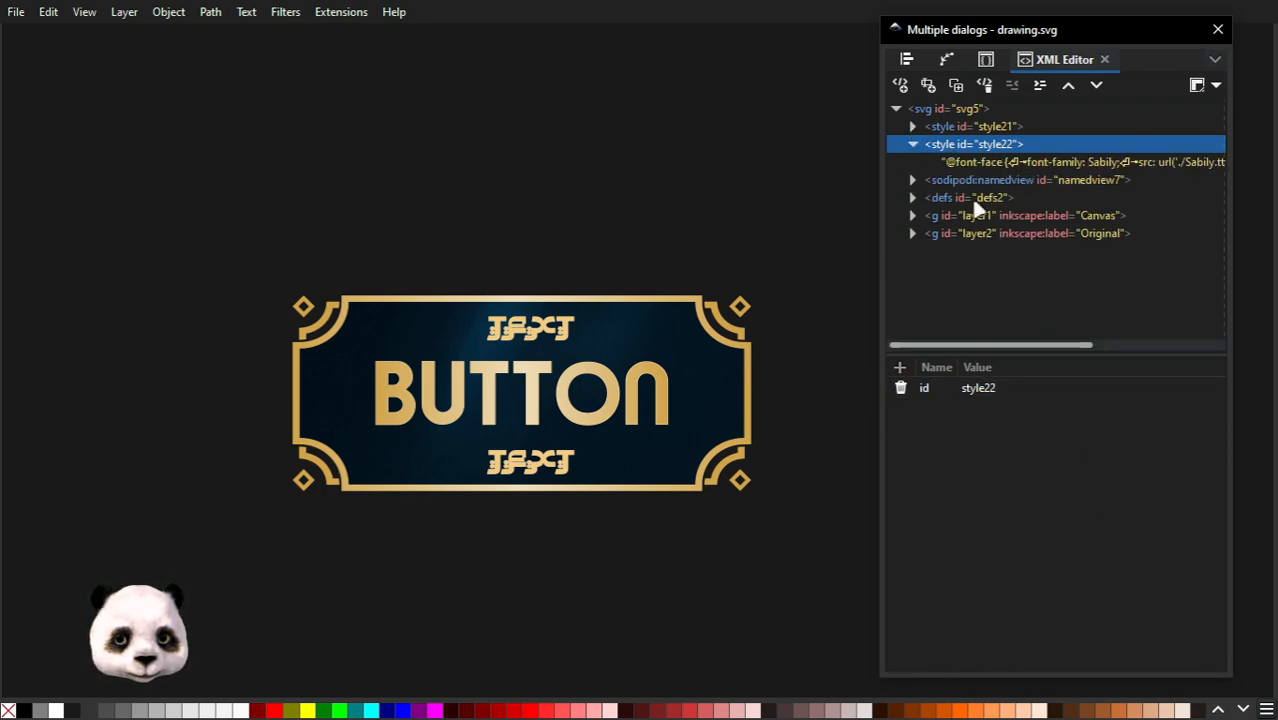
{"action": "left_click", "coordinate": [962, 163]}
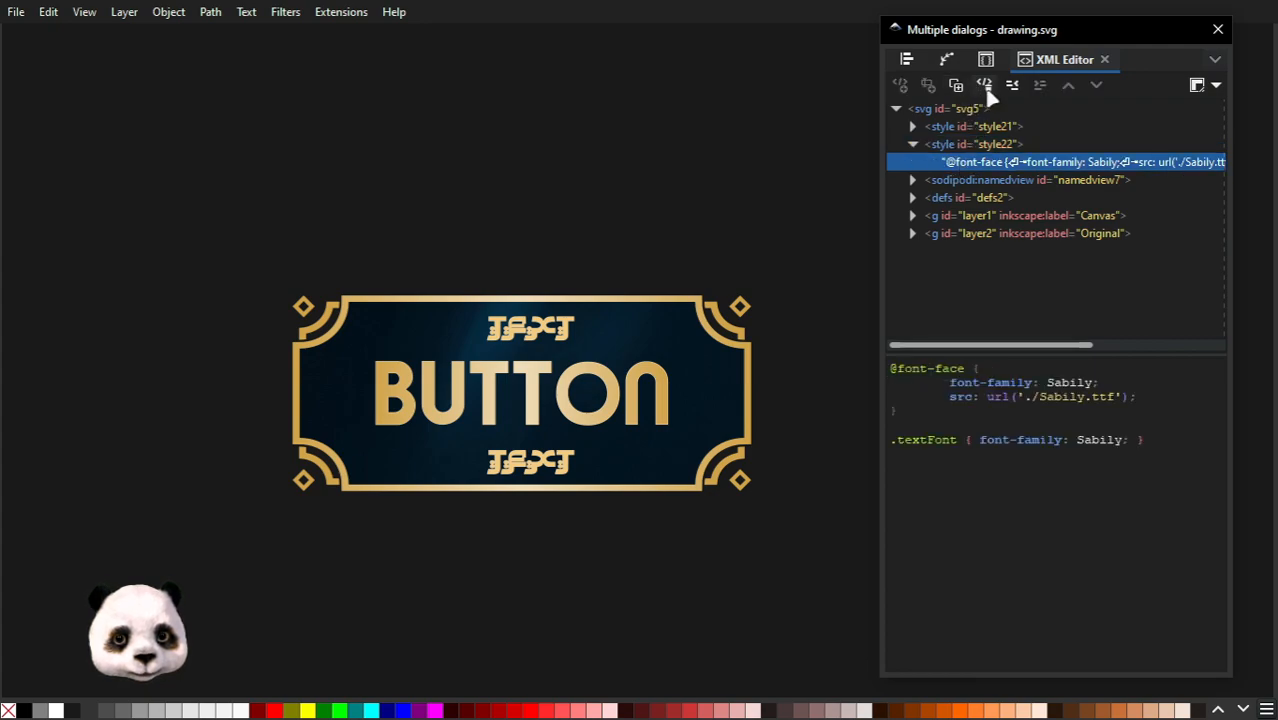
{"action": "left_click", "coordinate": [988, 87]}
{"action": "left_click", "coordinate": [971, 144]}
{"action": "left_click", "coordinate": [981, 85]}
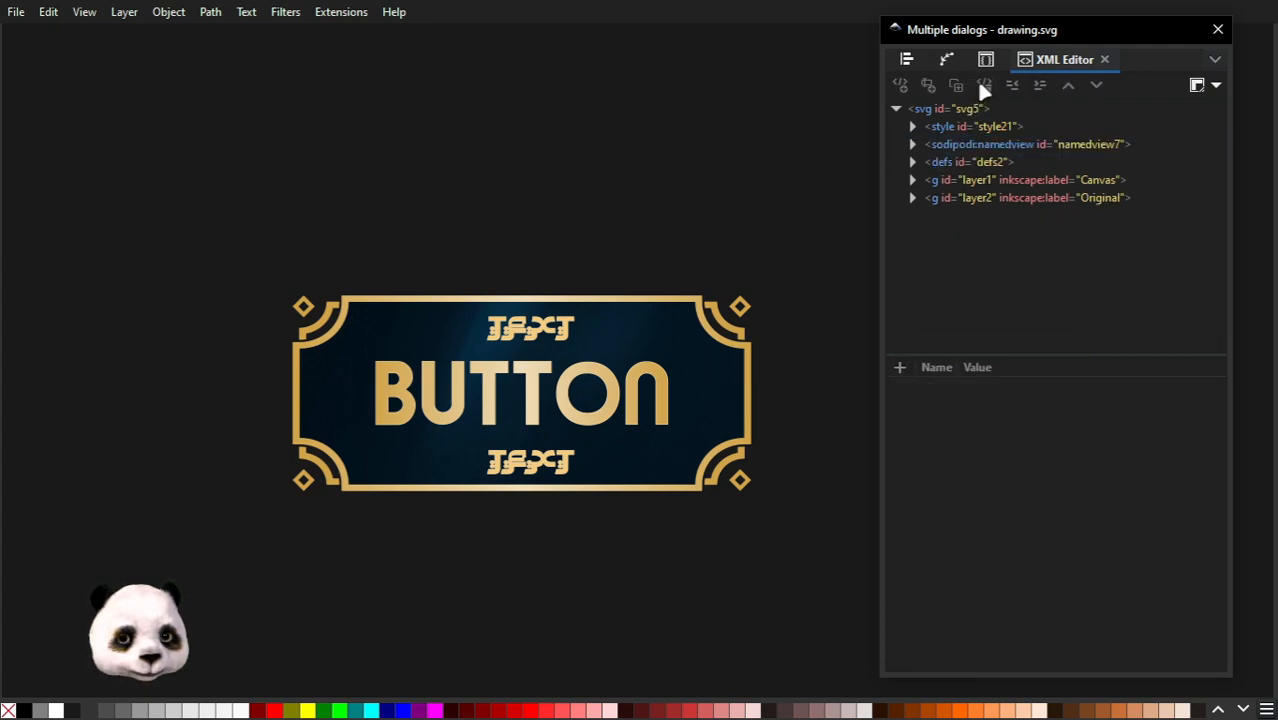
Select the style21 node in the XML Editor, and revert drawing.svg to its last saved version.
{"action": "left_click", "coordinate": [968, 124]}
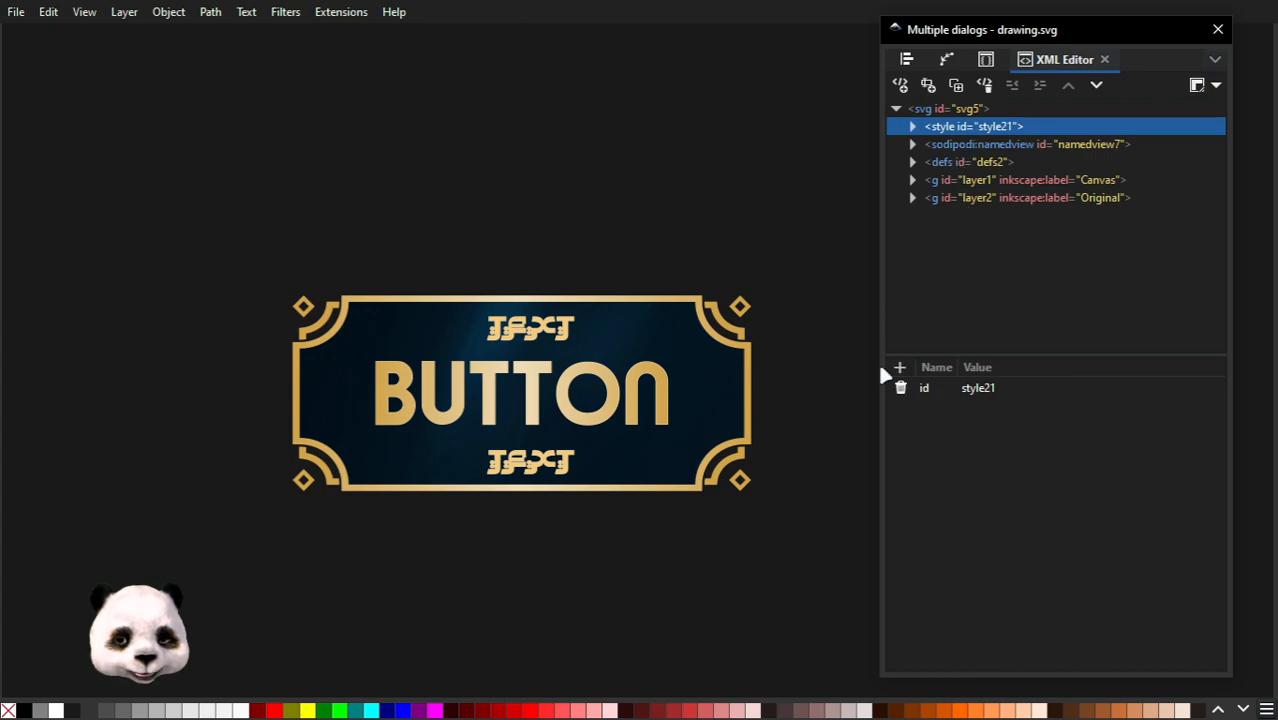
{"action": "scroll", "coordinate": [579, 342], "scroll_direction": "down", "scroll_amount": 1, "text": "ctrl"}
{"action": "scroll", "coordinate": [579, 346], "scroll_direction": "up", "scroll_amount": 1, "text": "ctrl"}
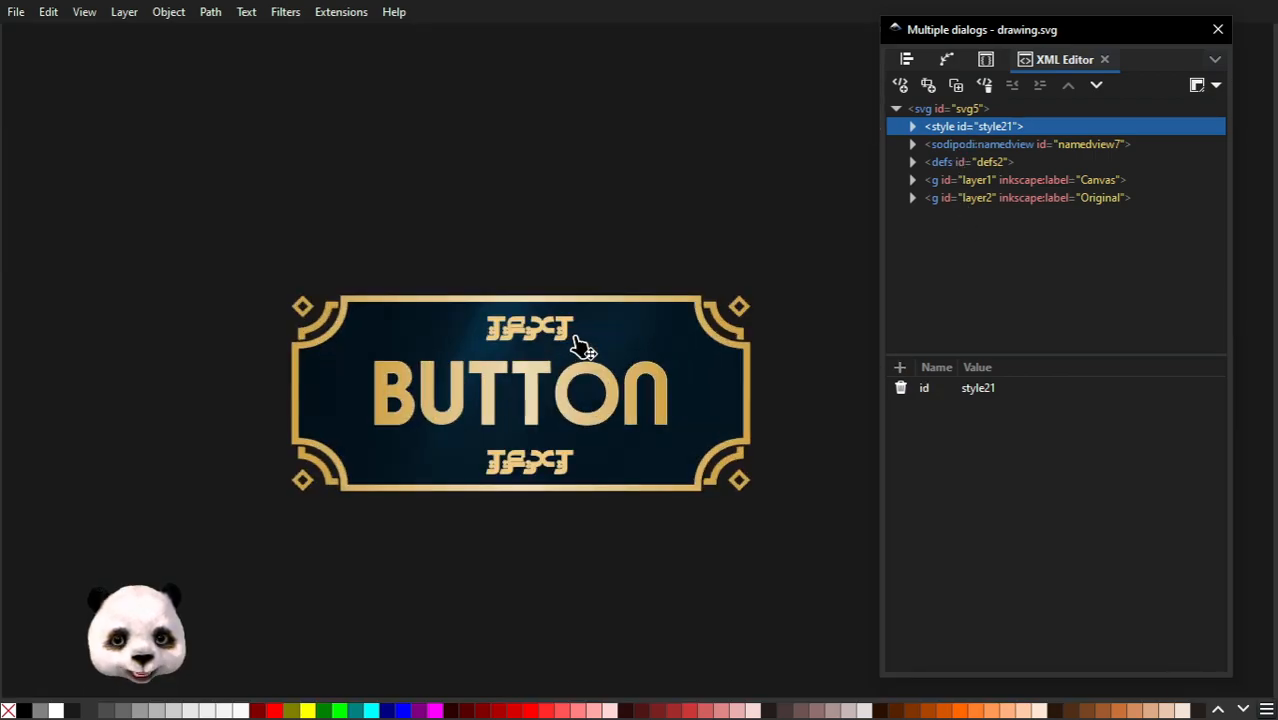
{"action": "left_click", "coordinate": [14, 15]}
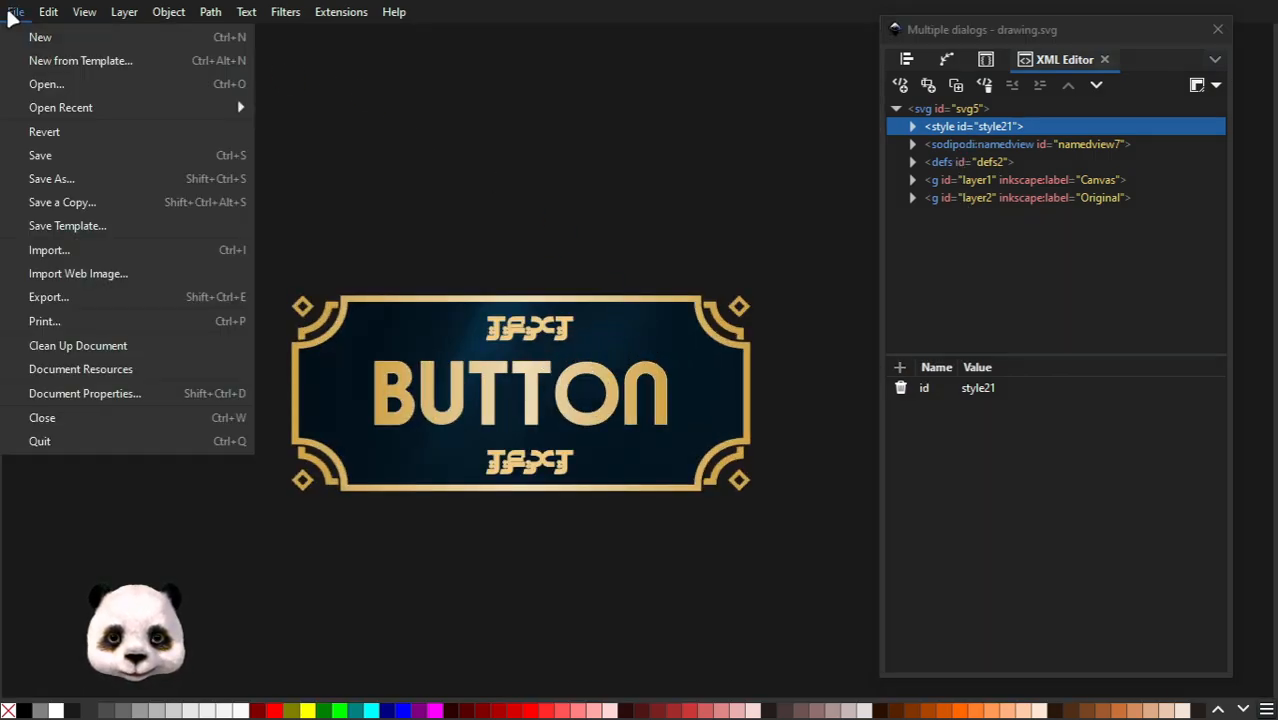
{"action": "left_click", "coordinate": [68, 135]}
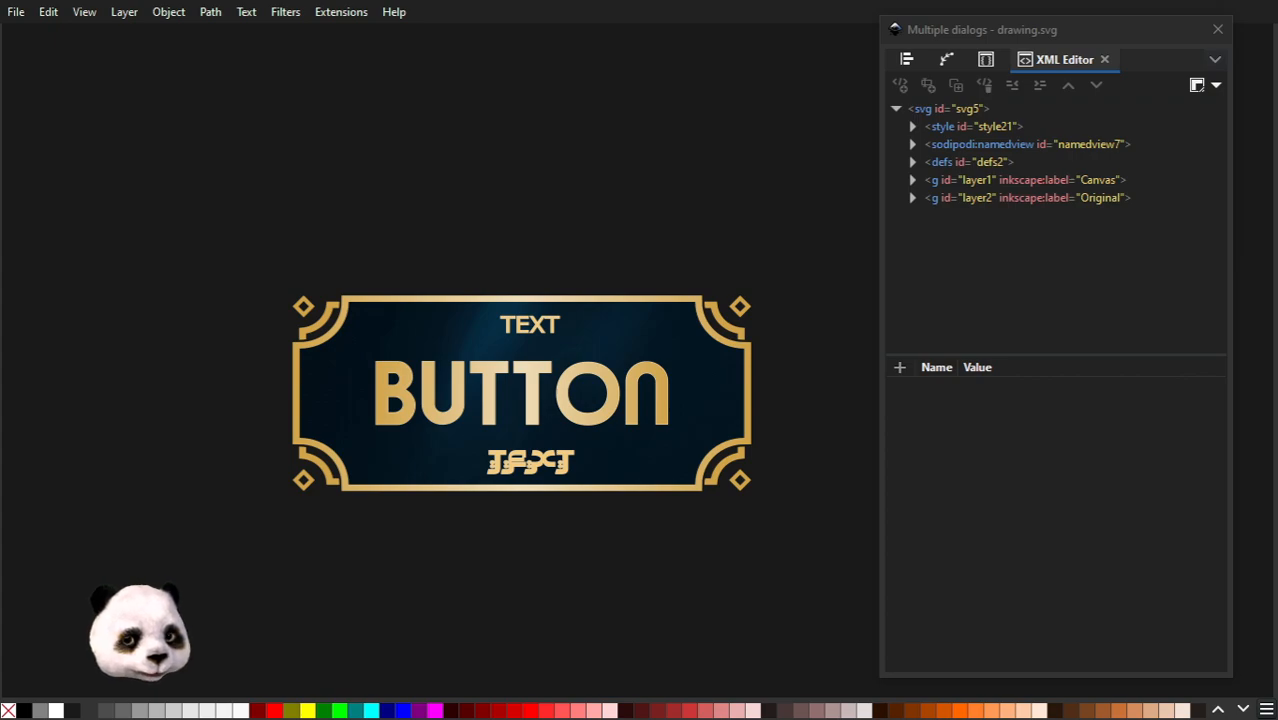
Bring the localhost/imp browser window into view to compare its button text with the drawing, and return to Inkscape.
{"action": "left_click_drag", "start_coordinate": [1277, 77], "coordinate": [1015, 71]}
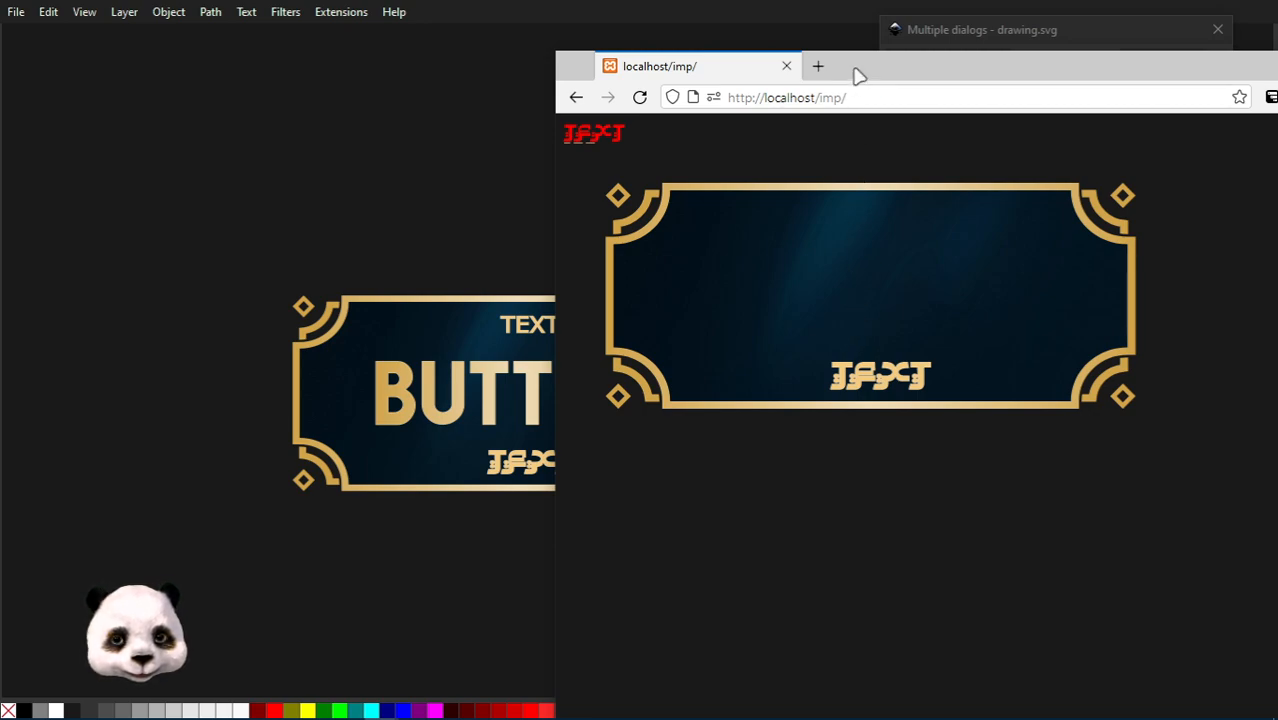
{"action": "left_click_drag", "start_coordinate": [858, 74], "coordinate": [1019, 57]}
{"action": "left_click", "coordinate": [577, 461]}
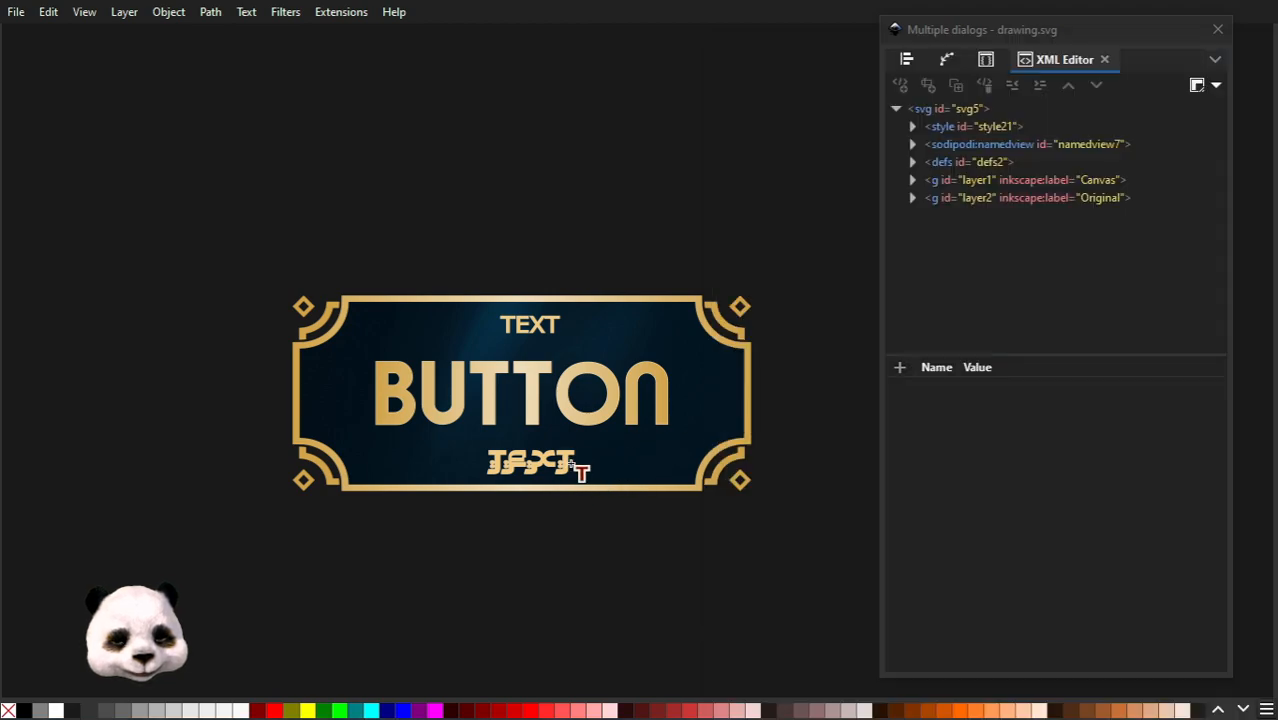
Try wider letter spacing on the lower TEXT line, check it on the reloaded localhost/imp page, and narrow the spacing again.
{"action": "left_click", "coordinate": [577, 461]}
{"action": "key", "text": "t"}
{"action": "key", "text": "alt+shift+period"}
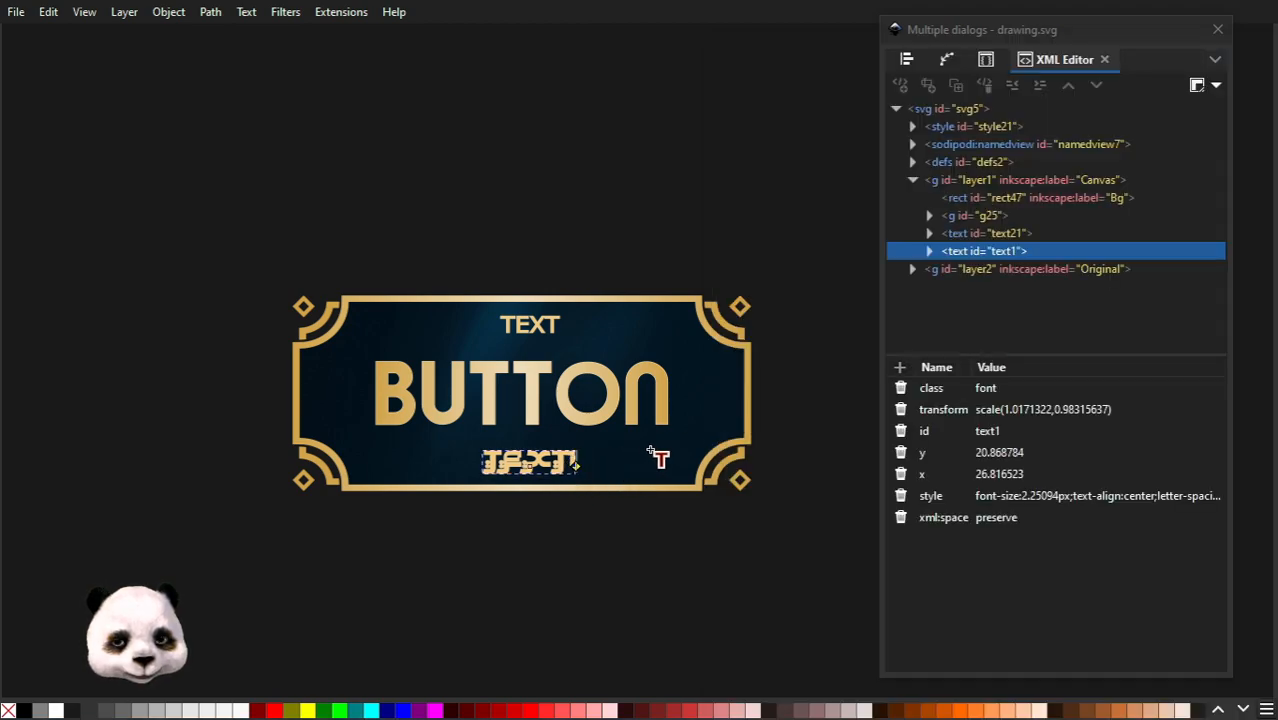
{"action": "key", "text": "alt+Tab"}
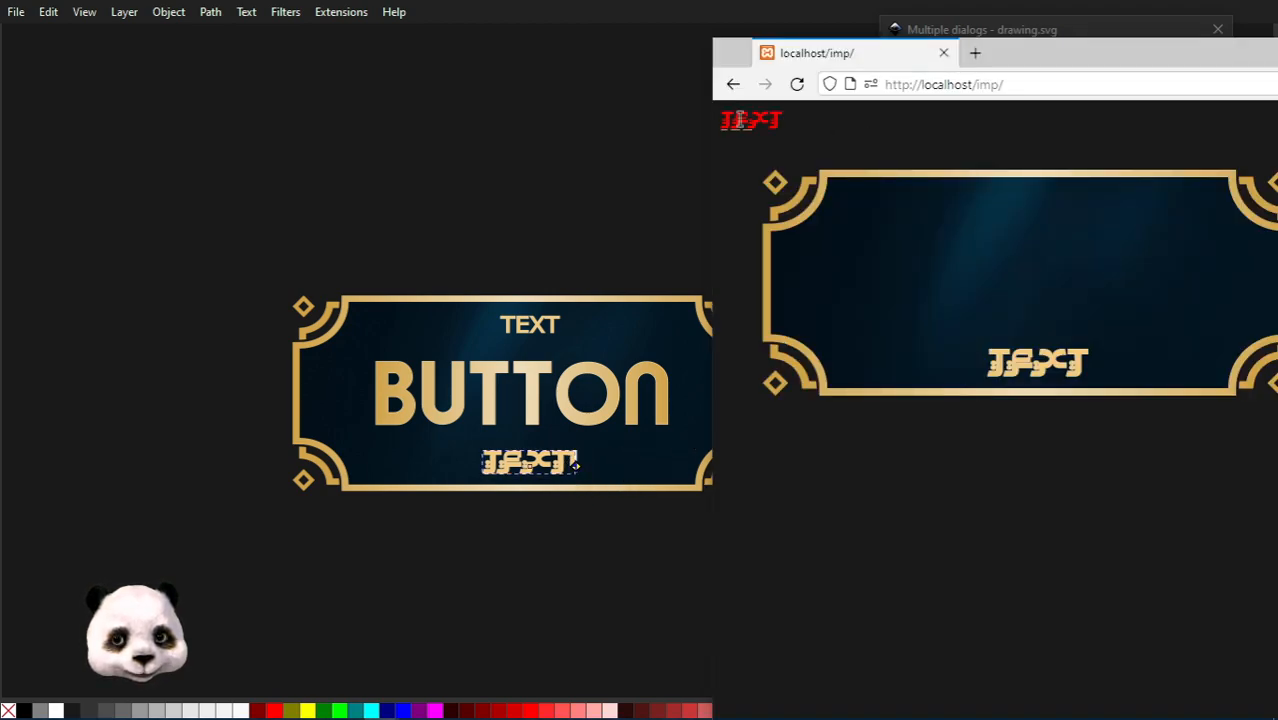
{"action": "left_click", "coordinate": [797, 84]}
{"action": "left_click", "coordinate": [548, 11]}
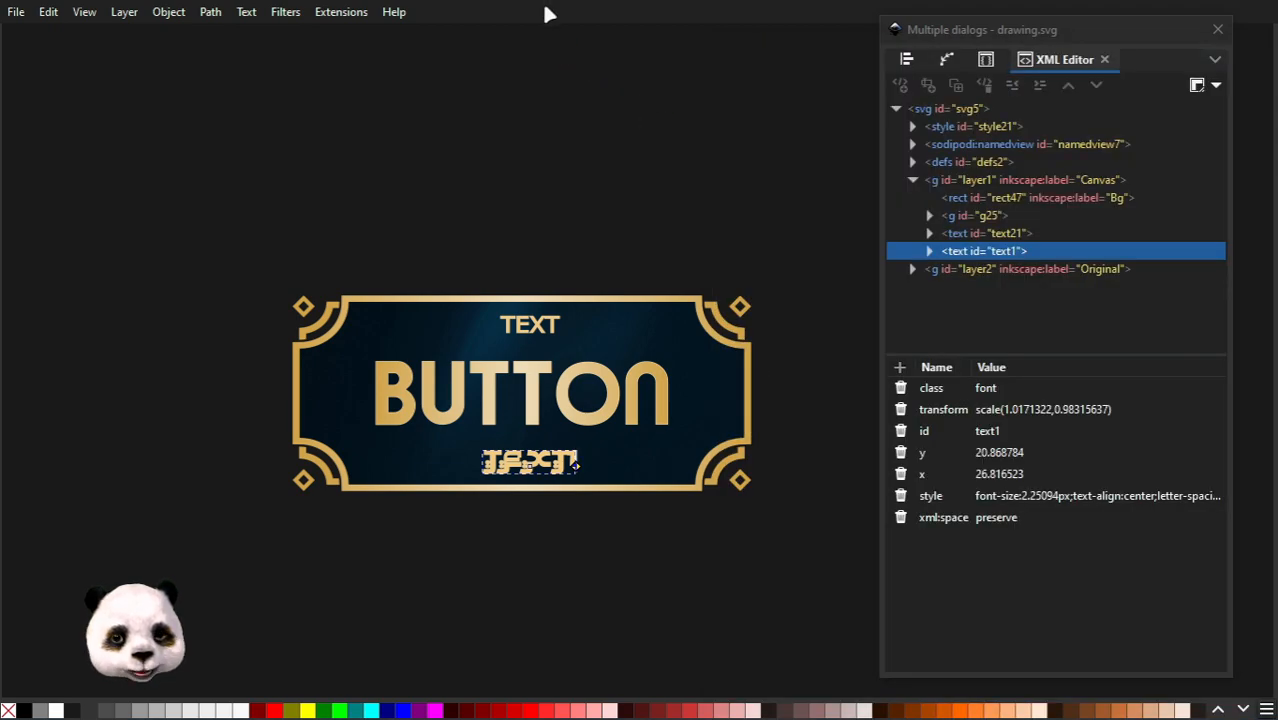
{"action": "key", "text": "alt+shift+comma"}
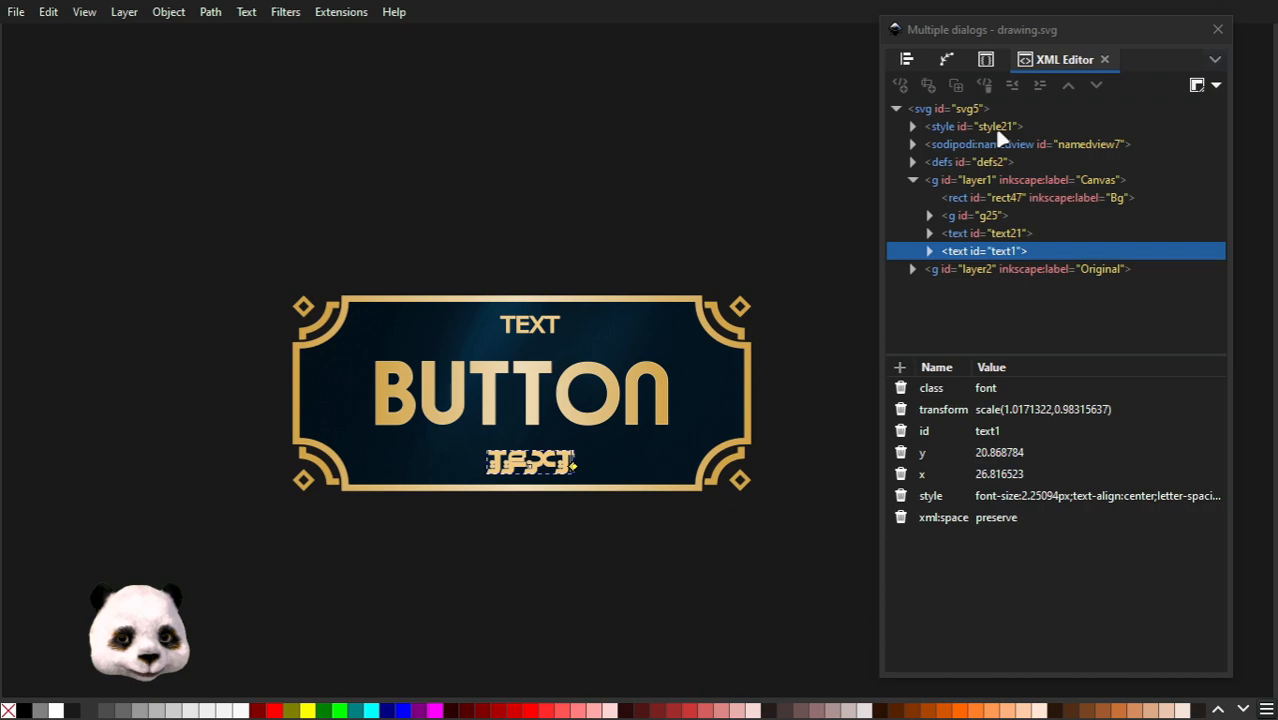
Set the class attribute of the upper text object text21 to font in the XML Editor.
{"action": "left_click", "coordinate": [985, 233]}
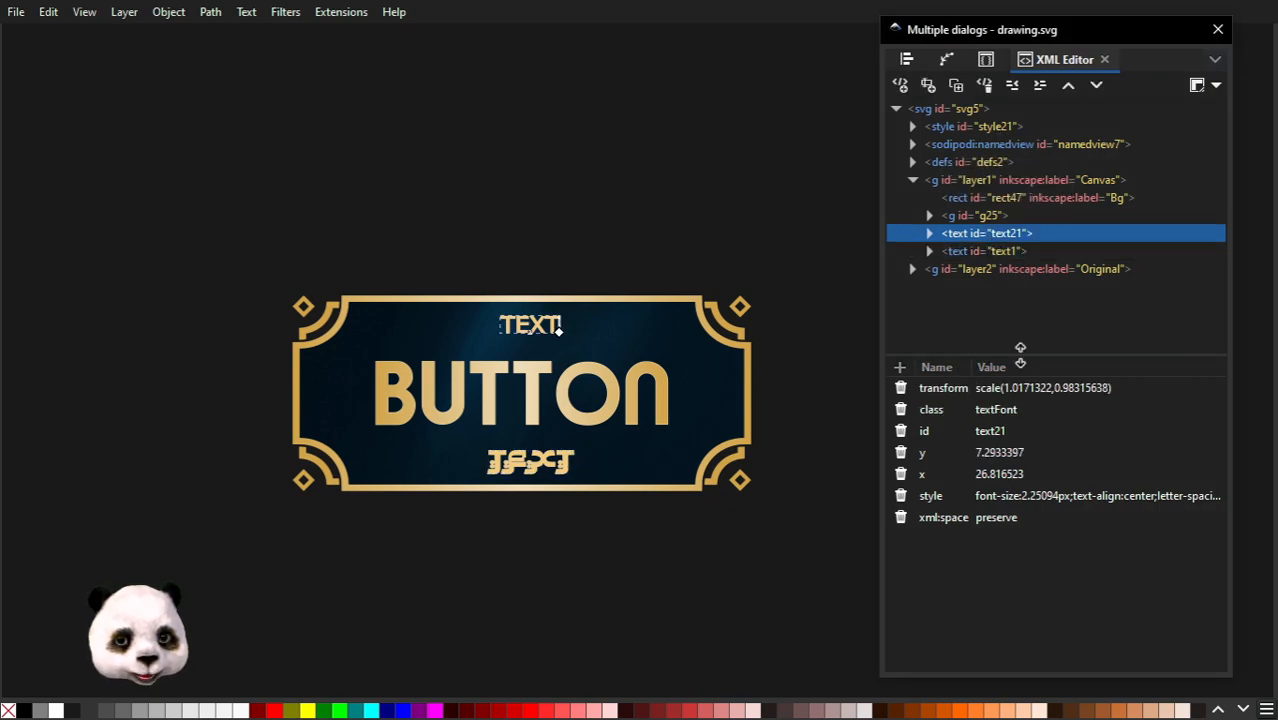
{"action": "left_click", "coordinate": [987, 418]}
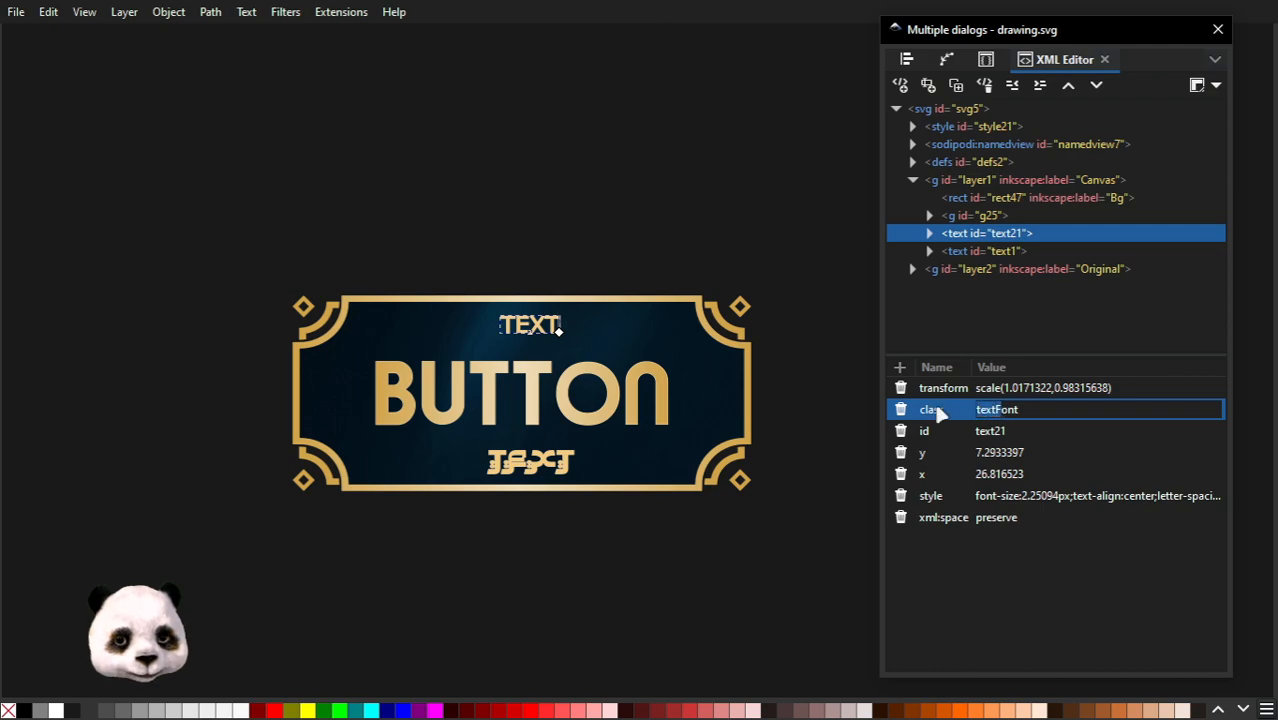
{"action": "type", "text": "f"}
{"action": "key", "text": "Return"}
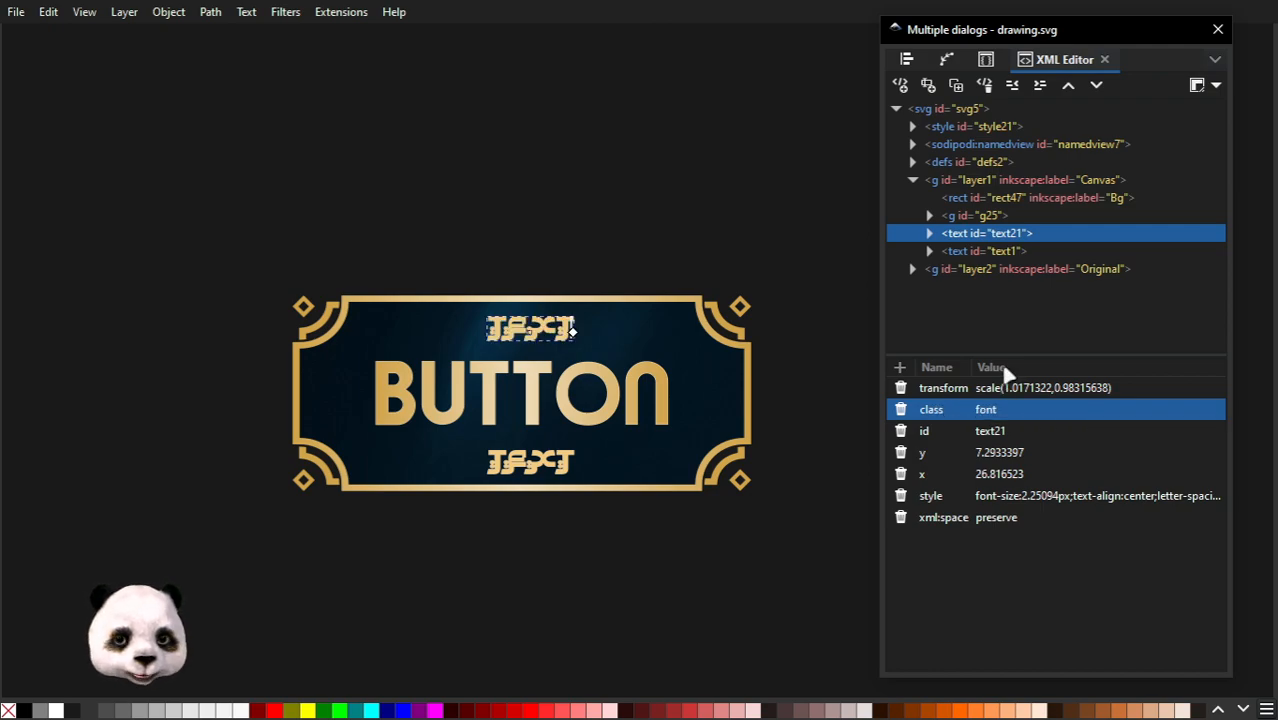
Switch to the browser, reload localhost/imp, and reposition its window to show the whole embedded button.
{"action": "key", "text": "alt+Tab"}
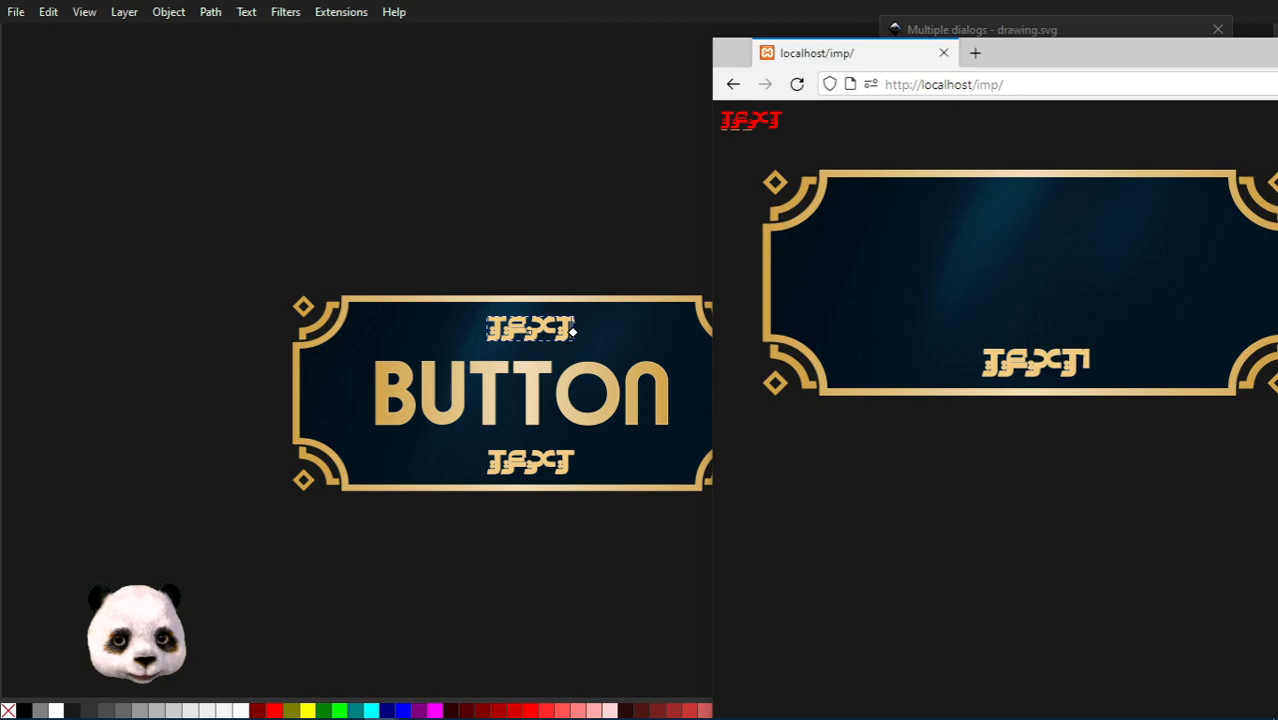
{"action": "left_click", "coordinate": [797, 84]}
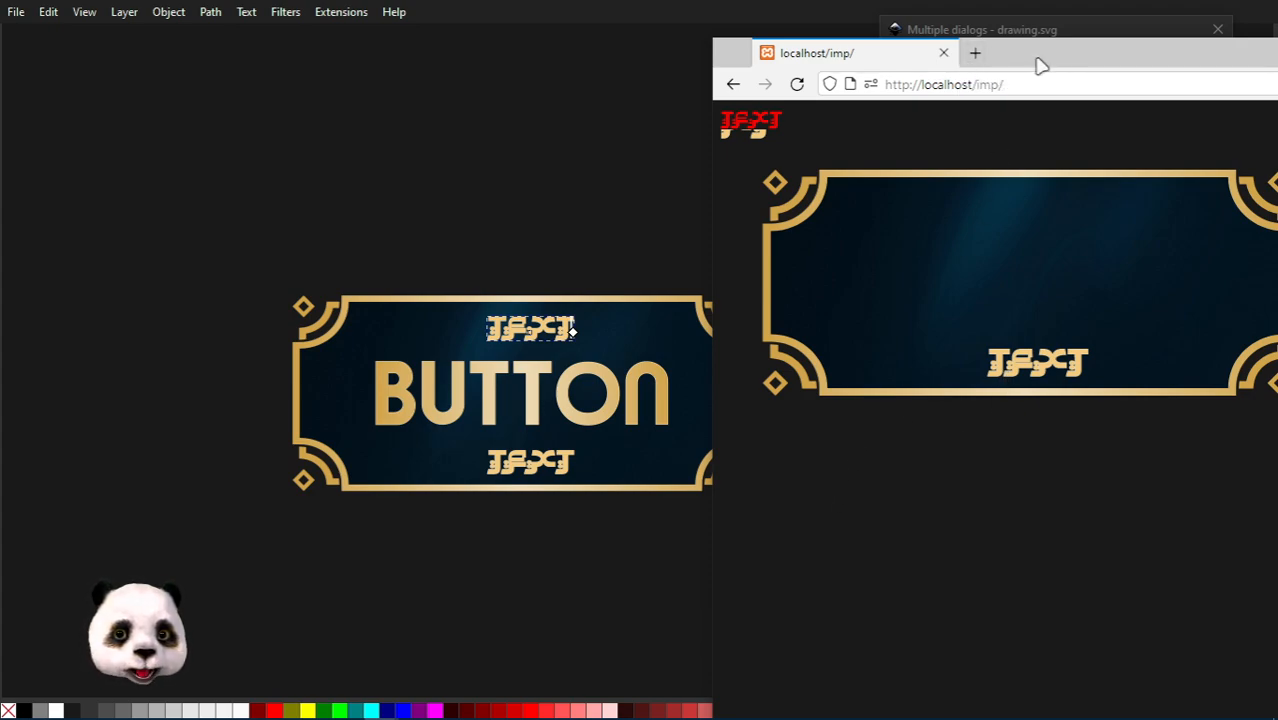
{"action": "left_click_drag", "start_coordinate": [1047, 60], "coordinate": [968, 38]}
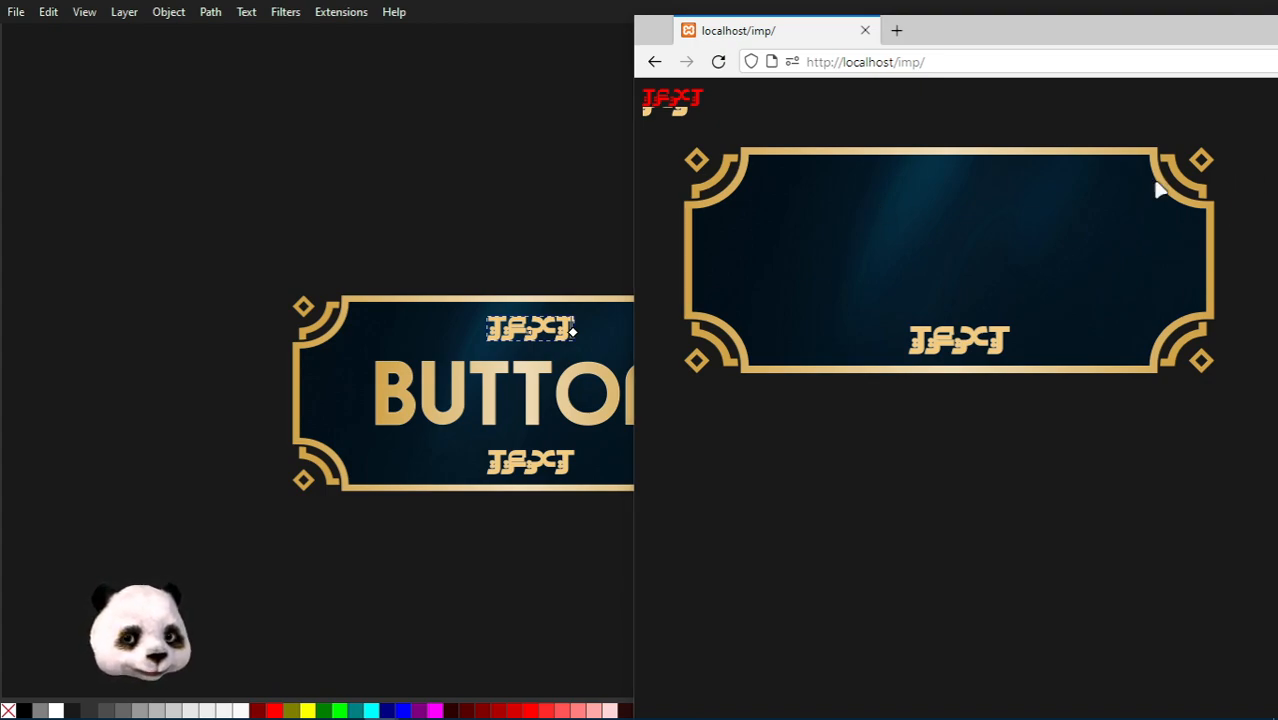
Review font.css and the font red div of index.htm in Notepad++, and reload localhost/imp in the browser.
{"action": "key", "text": "super"}
{"action": "left_click", "coordinate": [518, 705]}
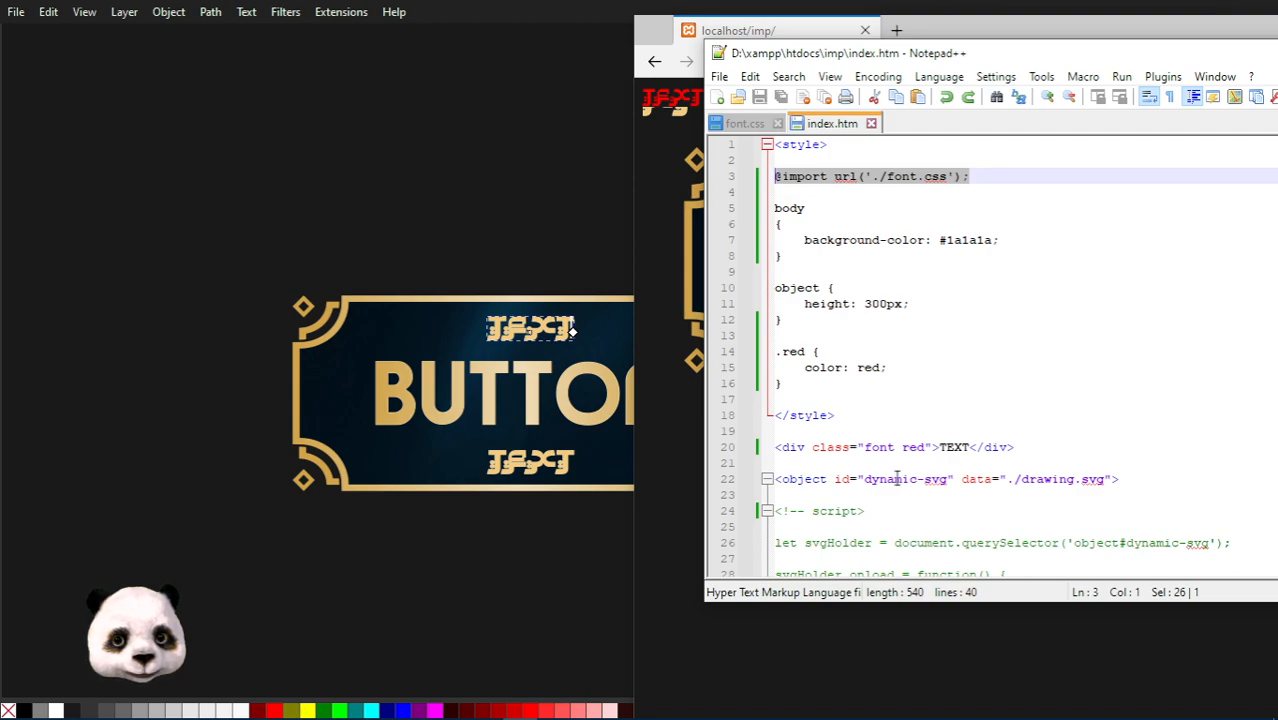
{"action": "left_click_drag", "start_coordinate": [911, 68], "coordinate": [1043, 117]}
{"action": "left_click", "coordinate": [870, 171]}
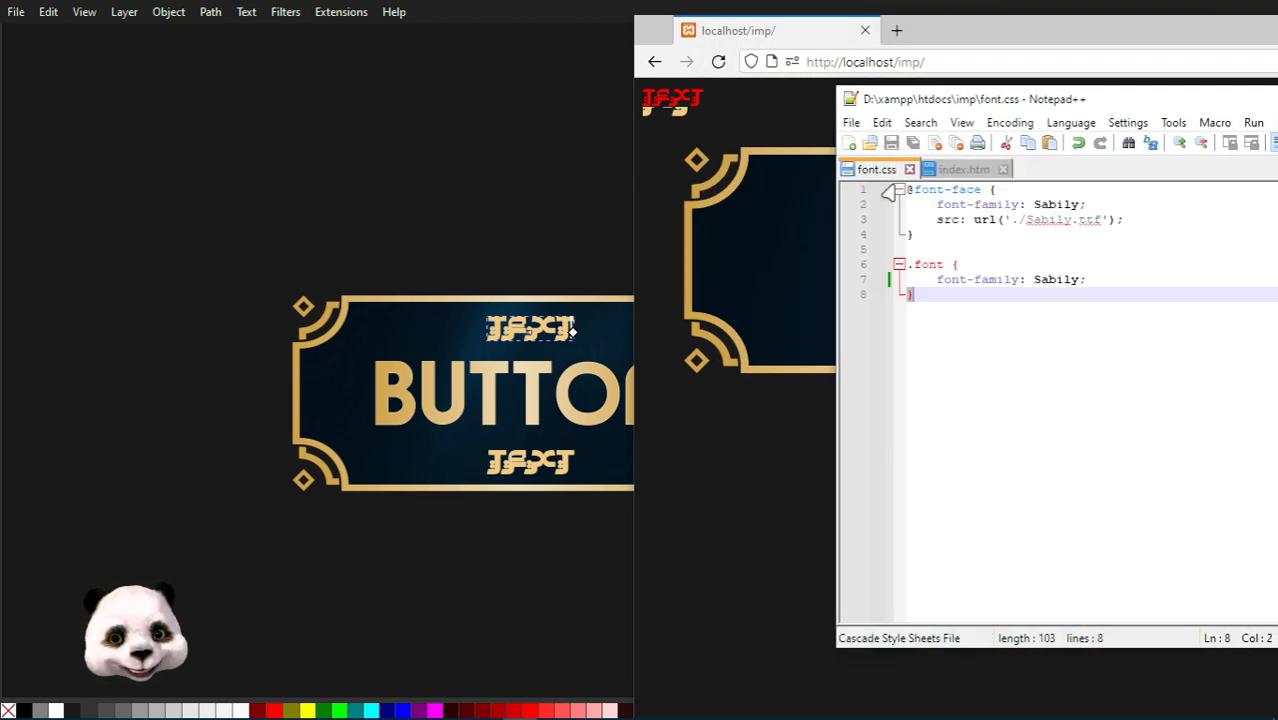
{"action": "left_click", "coordinate": [955, 170]}
{"action": "left_click", "coordinate": [1012, 495]}
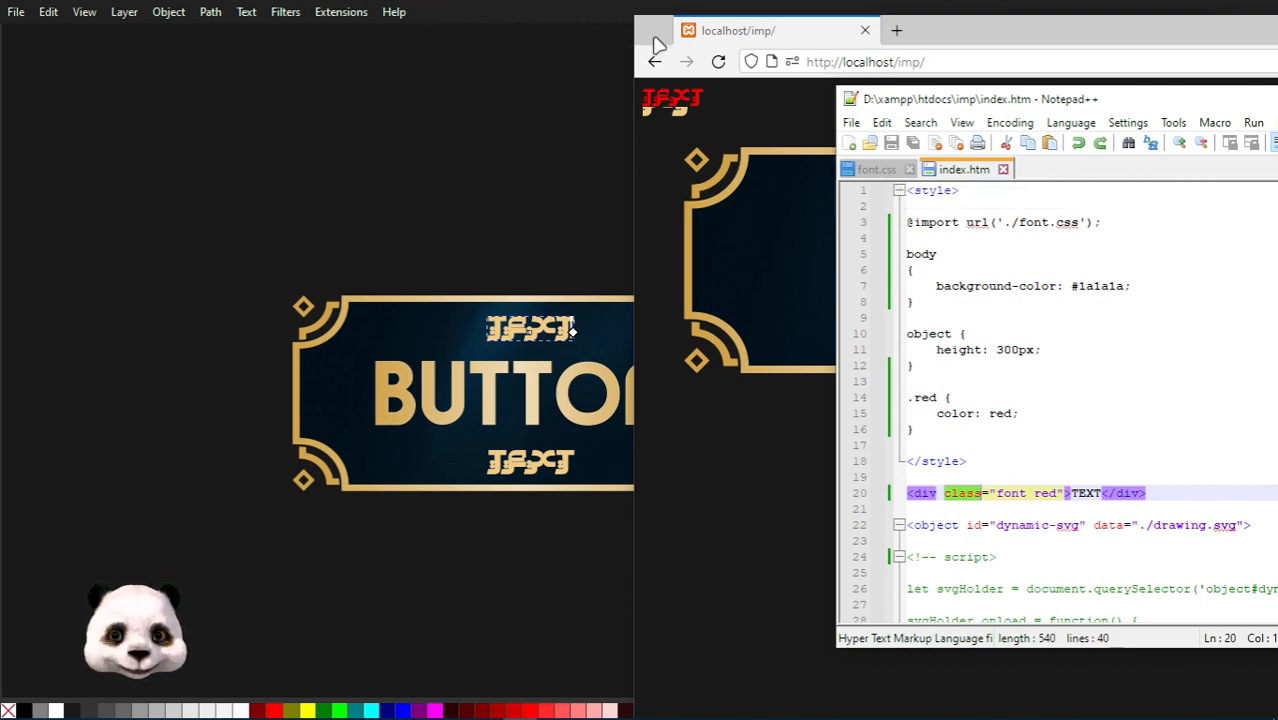
{"action": "left_click", "coordinate": [716, 64]}
{"action": "left_click", "coordinate": [718, 62]}
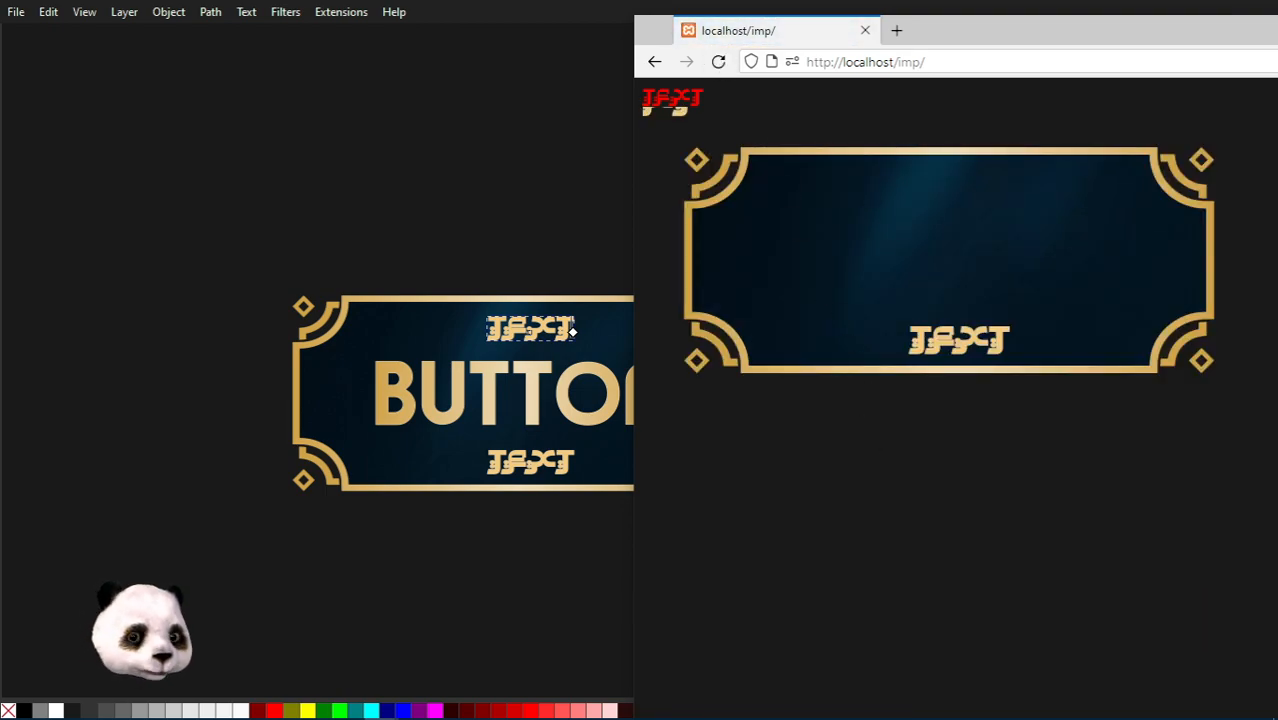
Return to index.htm in Notepad++ and try commenting out the object height rule with an HTML block comment.
{"action": "key", "text": "alt+Tab"}
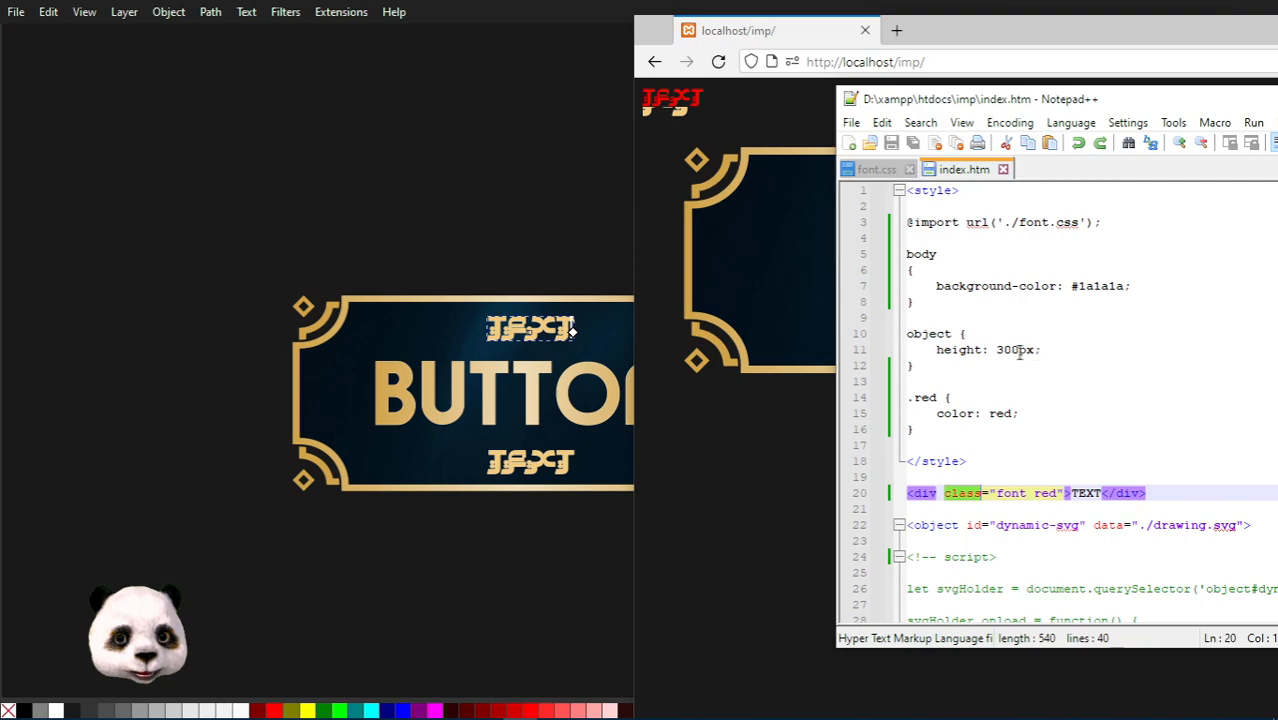
{"action": "left_click_drag", "start_coordinate": [950, 366], "coordinate": [859, 340]}
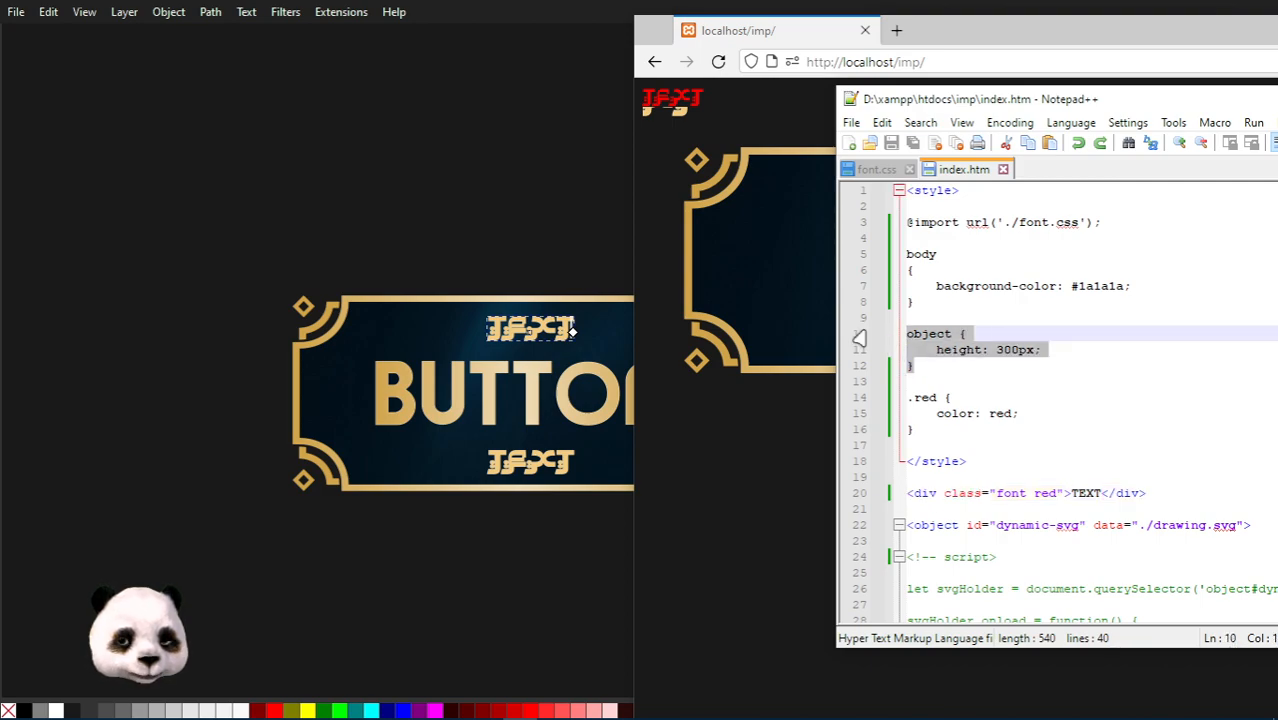
{"action": "key", "text": "ctrl+shift+q"}
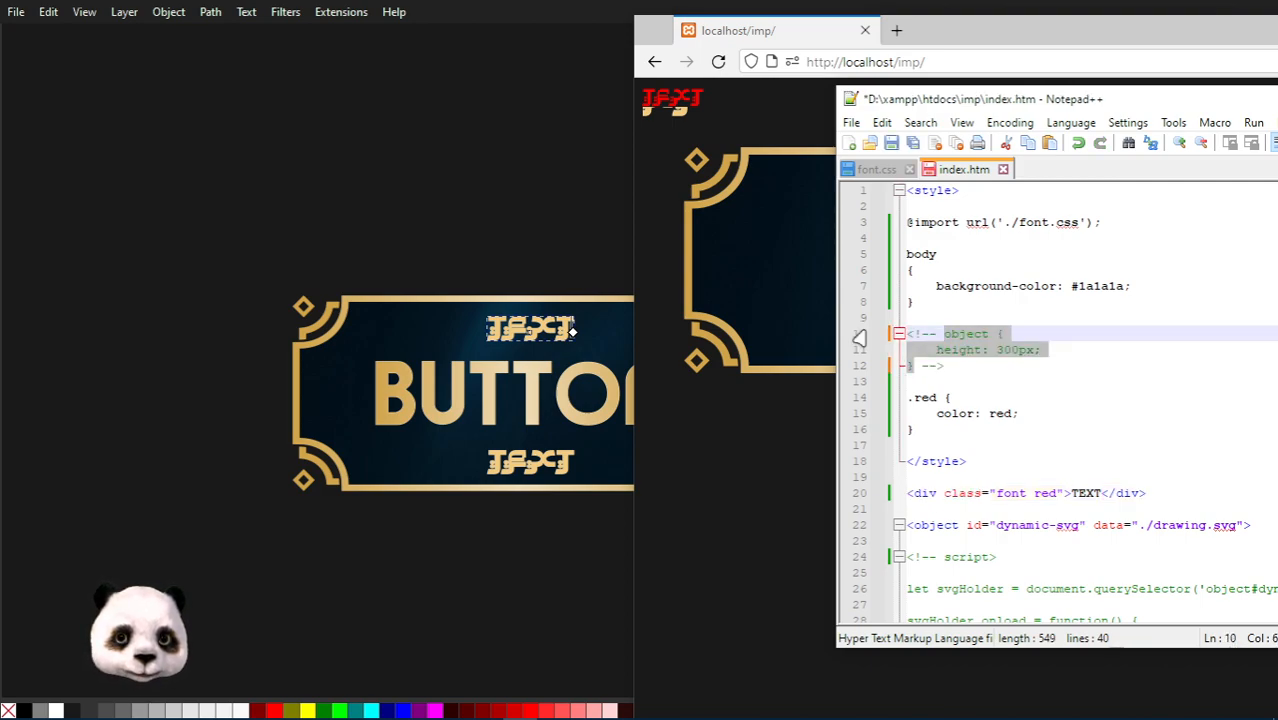
{"action": "key", "text": "ctrl+z"}
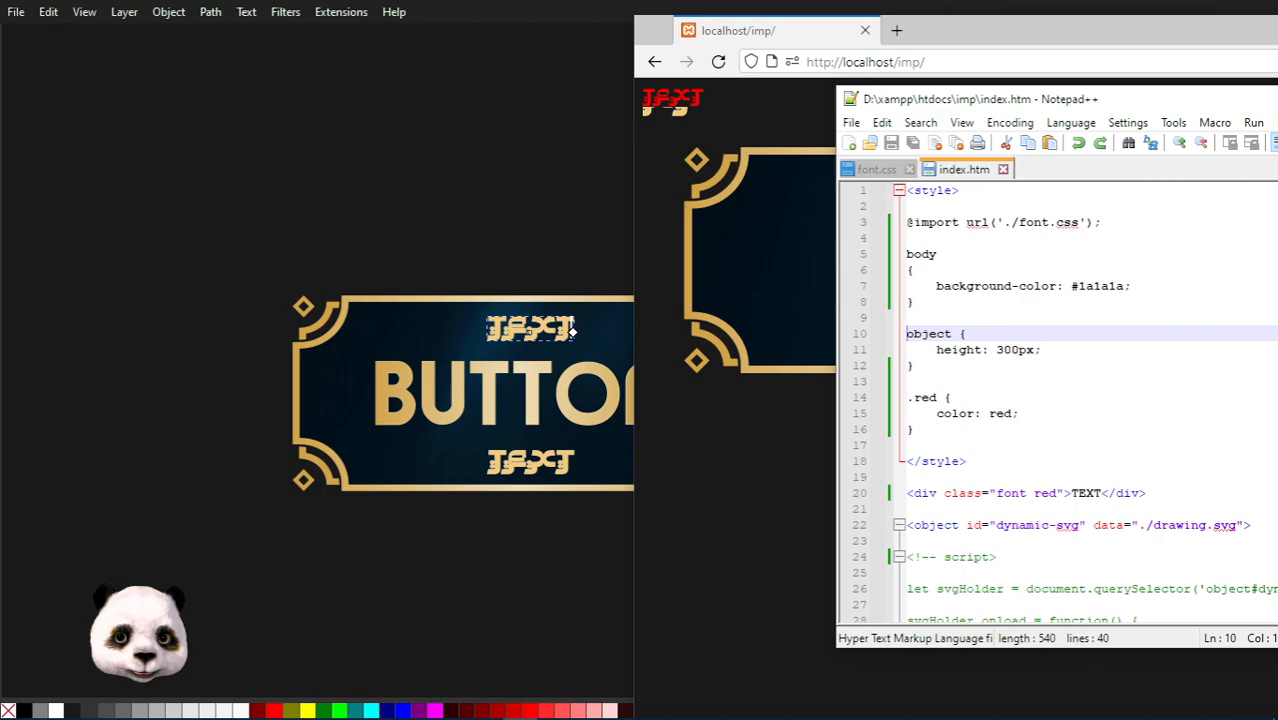
Comment out the object height rule in index.htm with /* and */, save the file, and reload localhost/imp.
{"action": "left_click", "coordinate": [962, 366]}
{"action": "type", "text": "*/"}
{"action": "key", "text": "Up"}
{"action": "key", "text": "Up"}
{"action": "key", "text": "Up"}
{"action": "key", "text": "Left"}
{"action": "key", "text": "Down"}
{"action": "key", "text": "Down"}
{"action": "type", "text": "/*"}
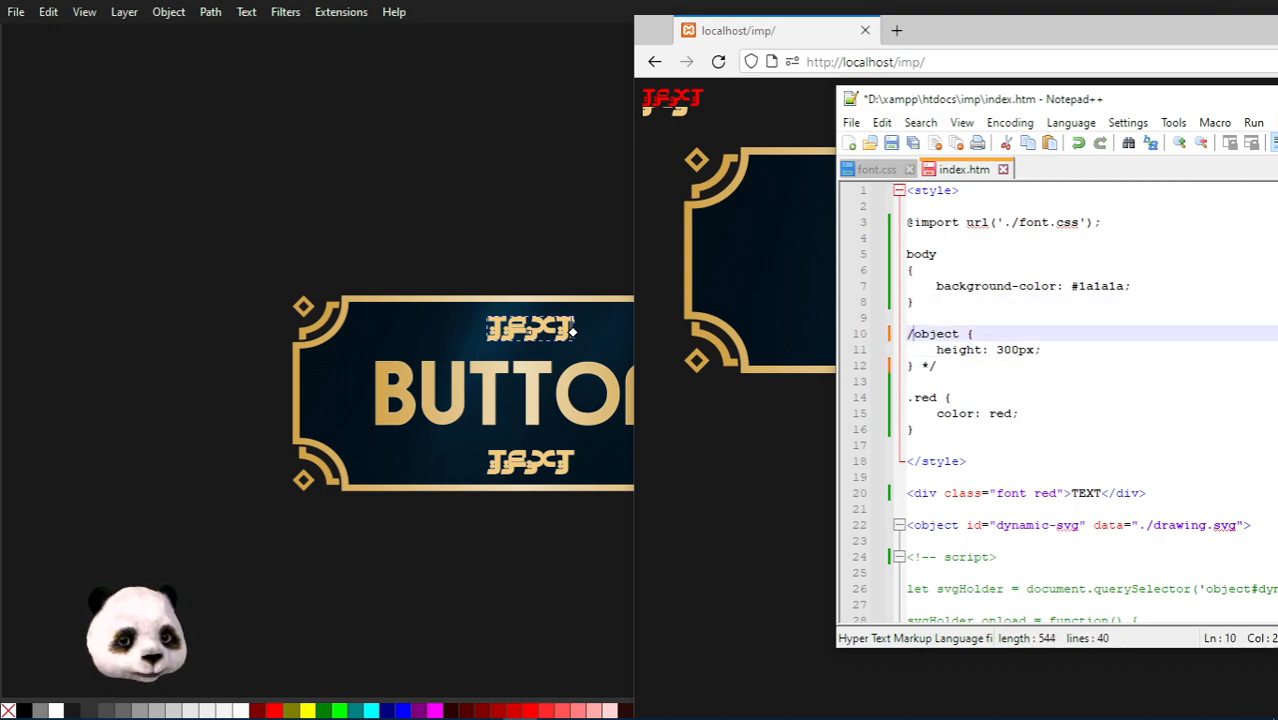
{"action": "key", "text": "ctrl+s"}
{"action": "left_click", "coordinate": [718, 61]}
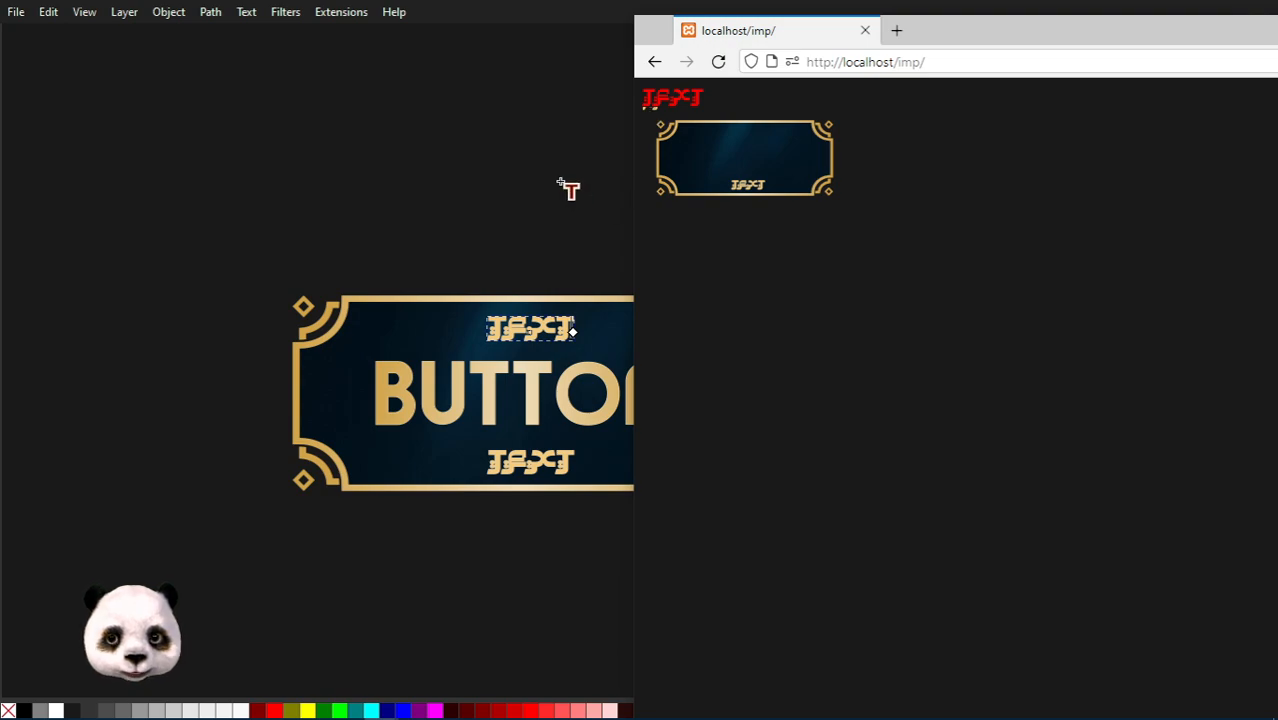
Show the rulers around drawing.svg in Inkscape, and compare the button's size with the one on the localhost/imp page.
{"action": "left_click", "coordinate": [588, 12]}
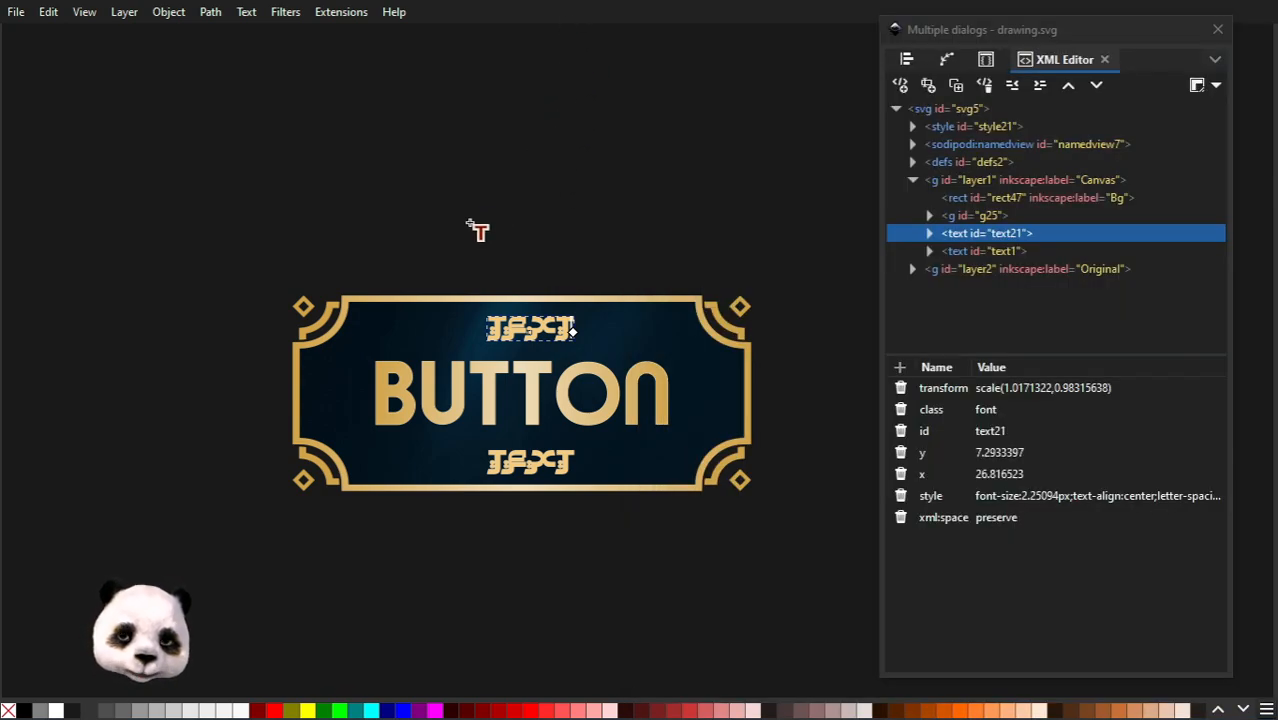
{"action": "key", "text": "ctrl+r"}
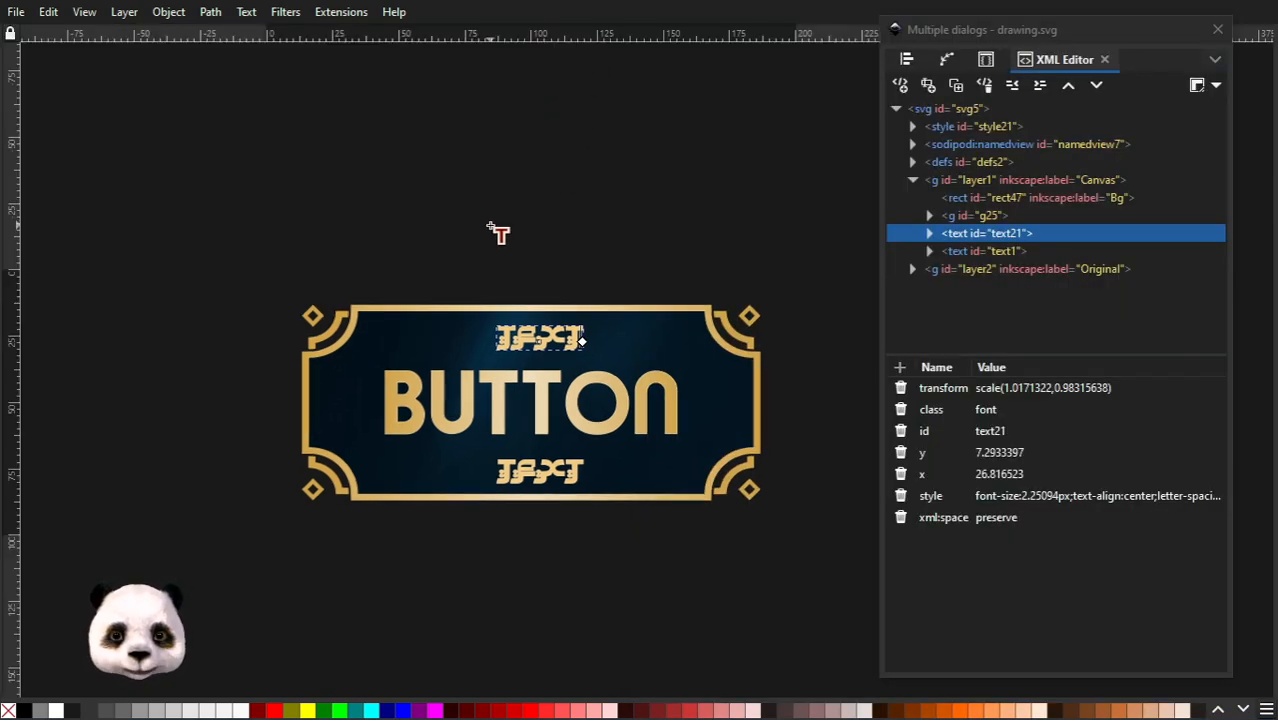
{"action": "scroll", "coordinate": [506, 252], "scroll_direction": "down", "scroll_amount": 2}
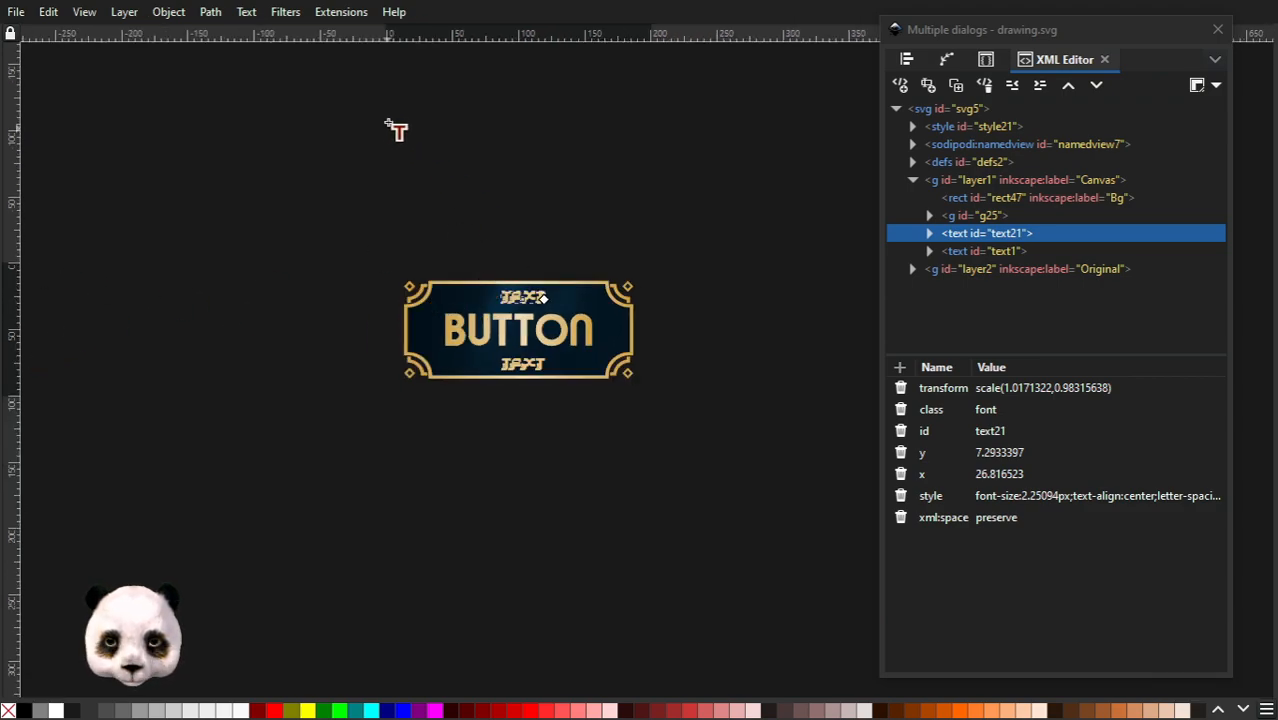
{"action": "scroll", "coordinate": [530, 275], "scroll_direction": "up", "scroll_amount": 2}
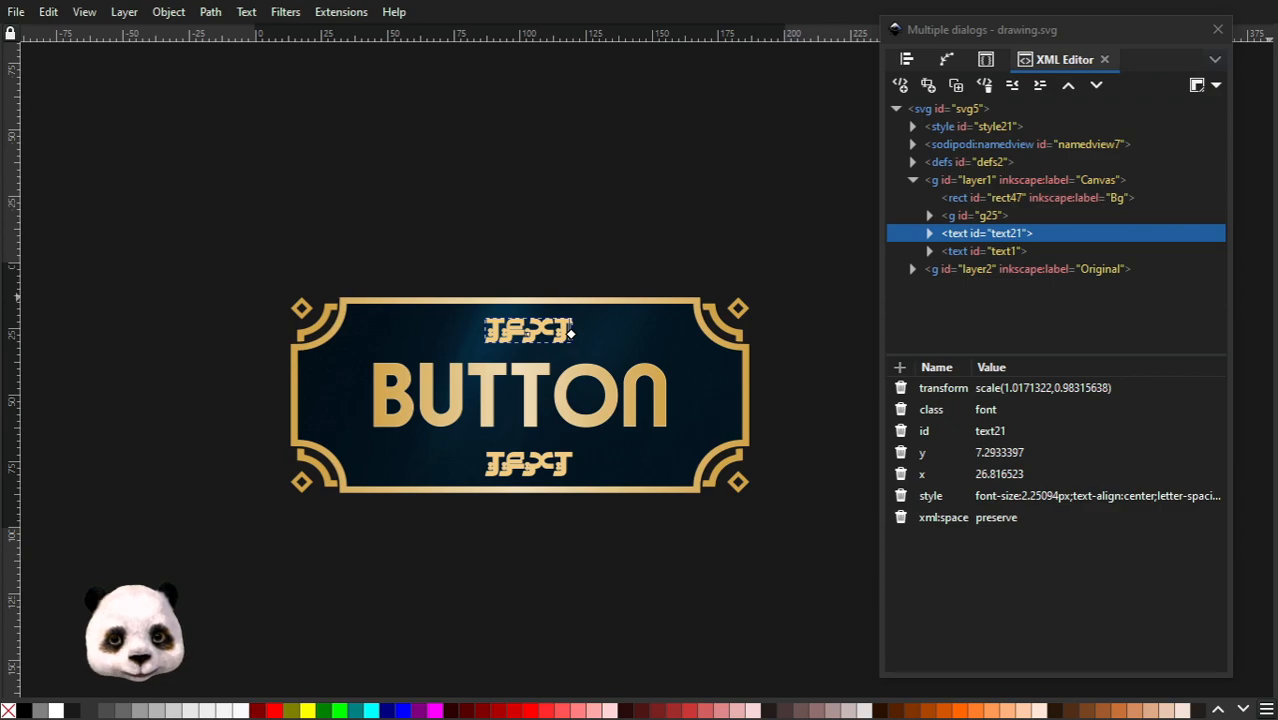
{"action": "key", "text": "alt+Tab"}
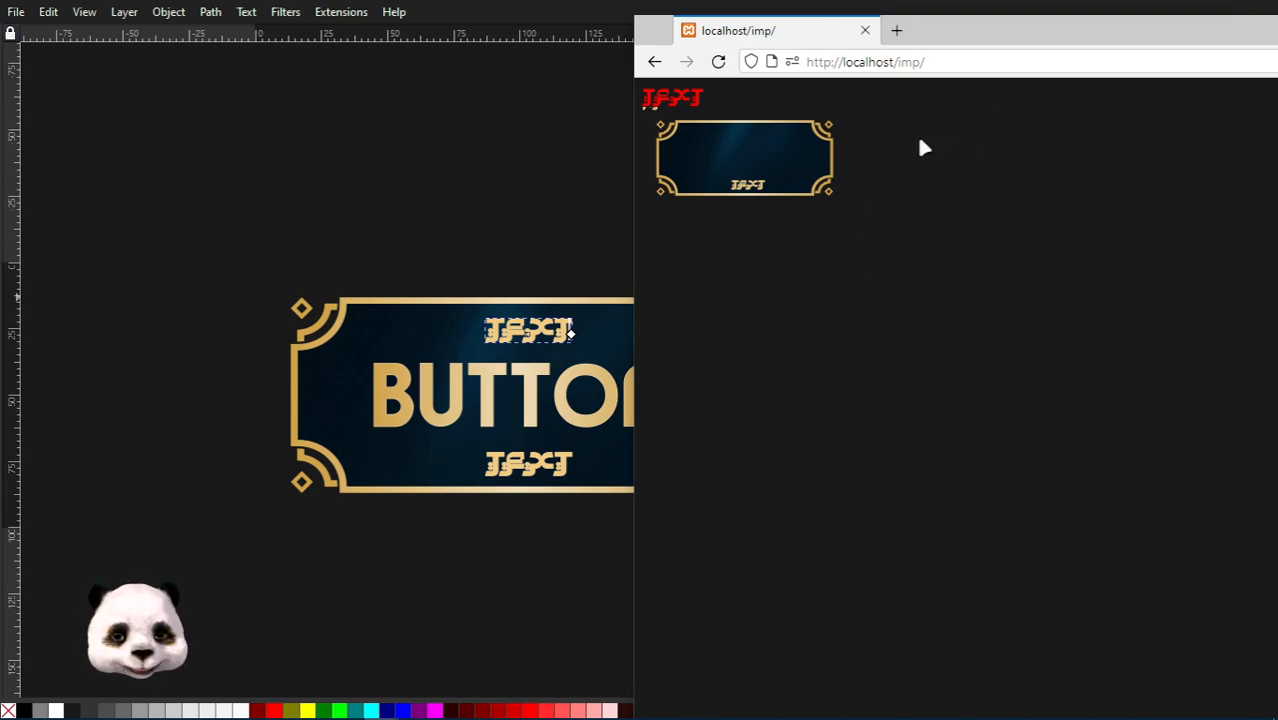
In Inkscape, begin saving a separate version of the drawing in the imp folder with Optimized SVG as the file type.
{"action": "key", "text": "super"}
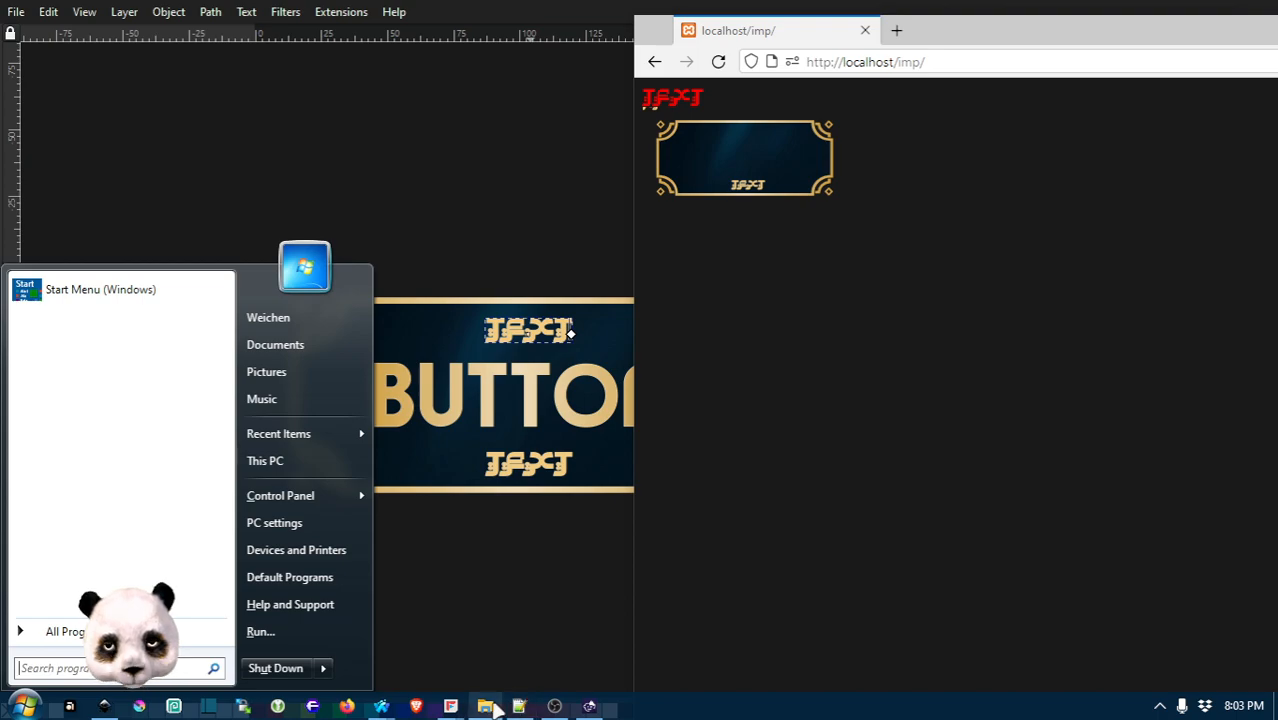
{"action": "left_click", "coordinate": [15, 12]}
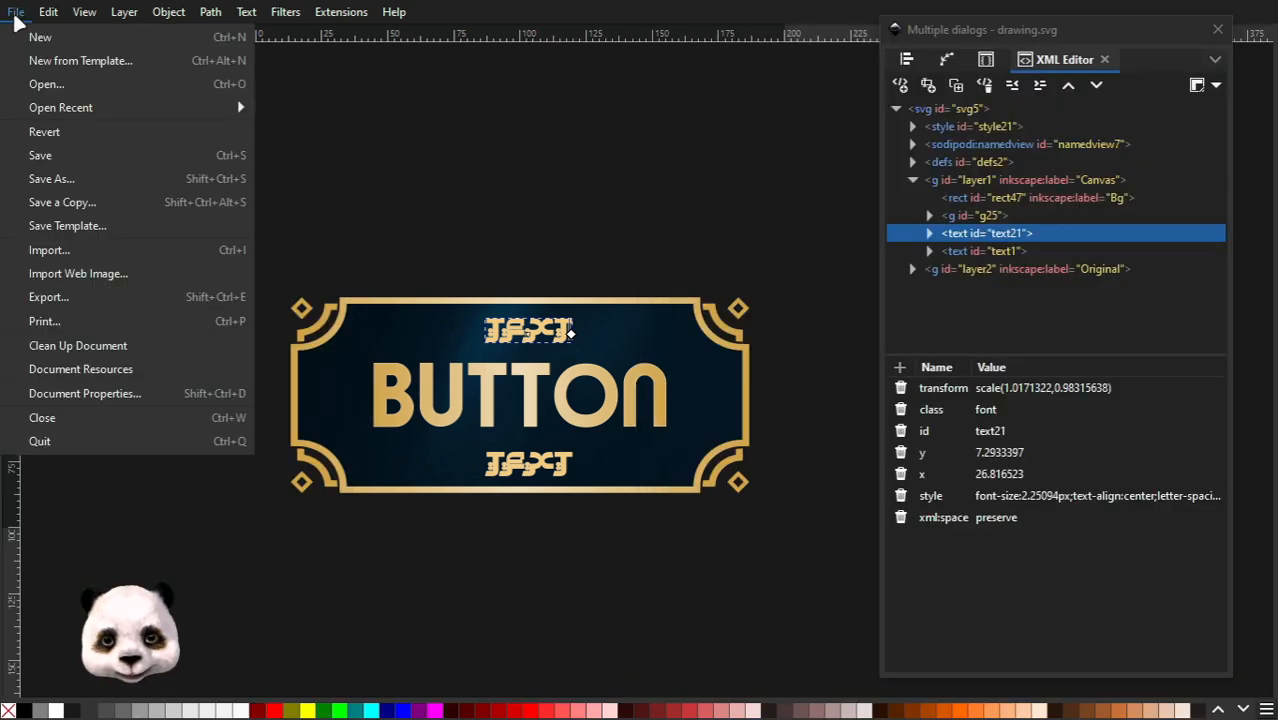
{"action": "mouse_move", "coordinate": [78, 100]}
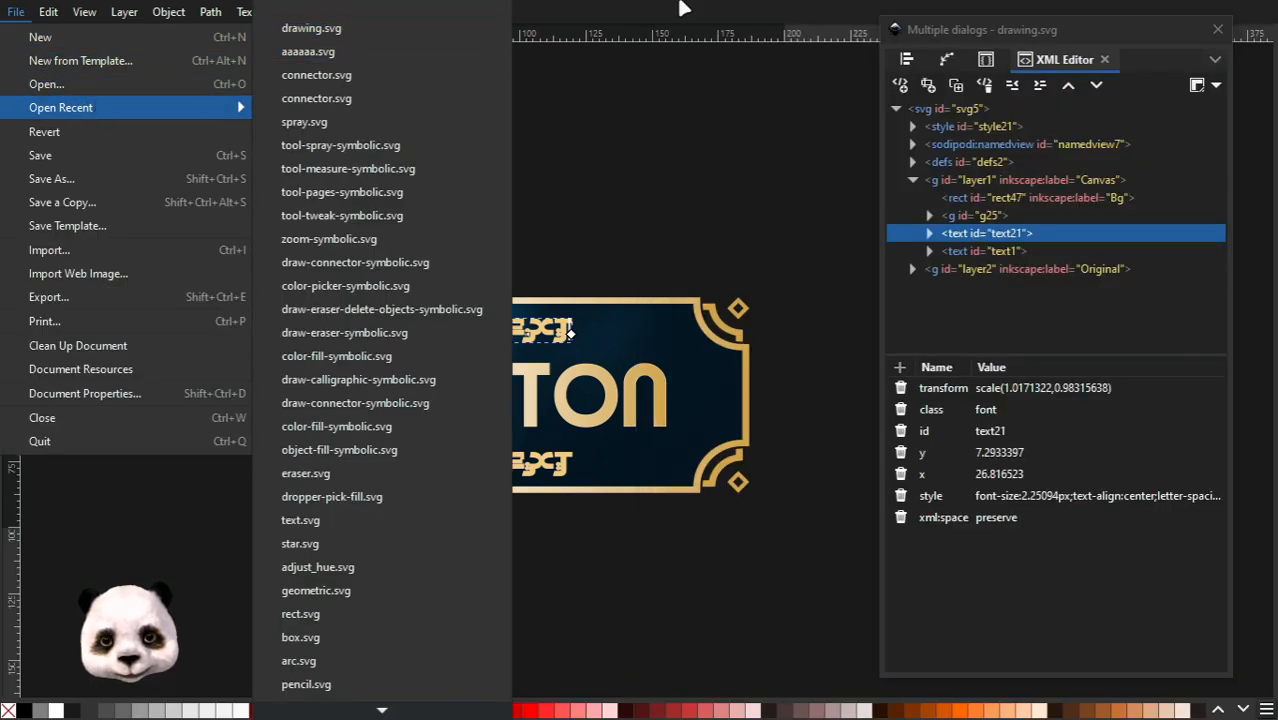
{"action": "left_click", "coordinate": [130, 187]}
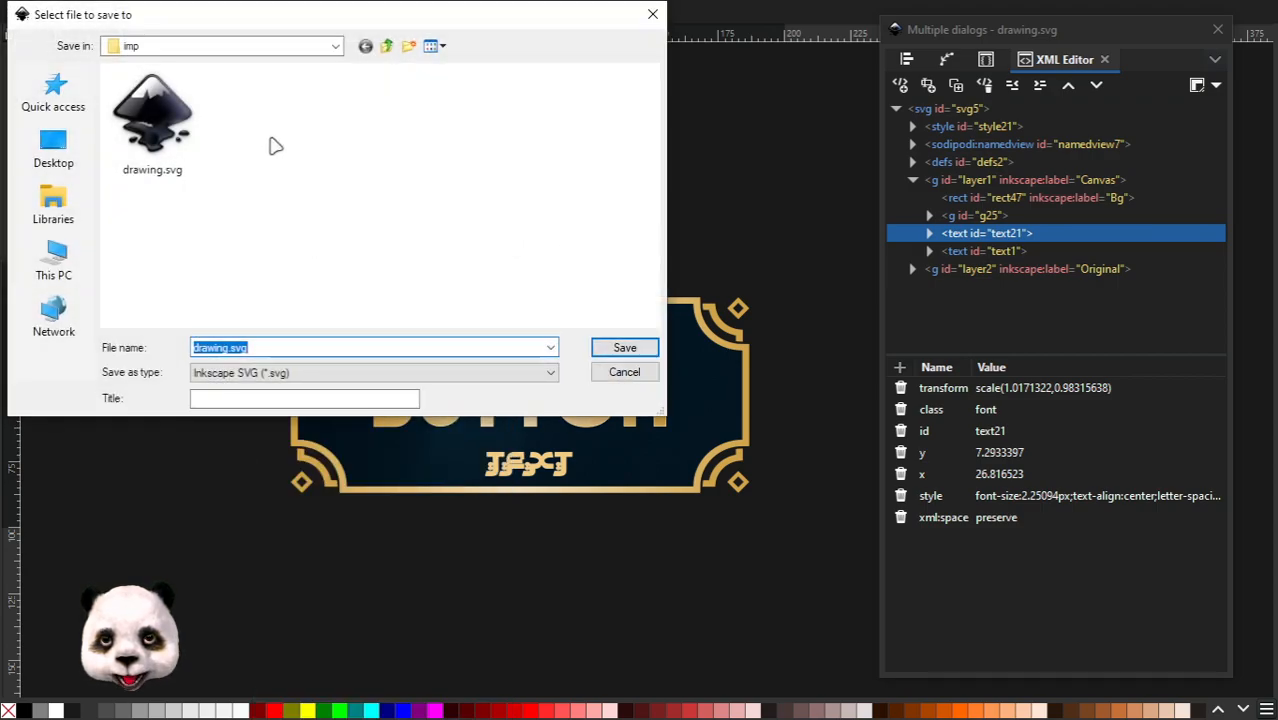
{"action": "left_click", "coordinate": [320, 372]}
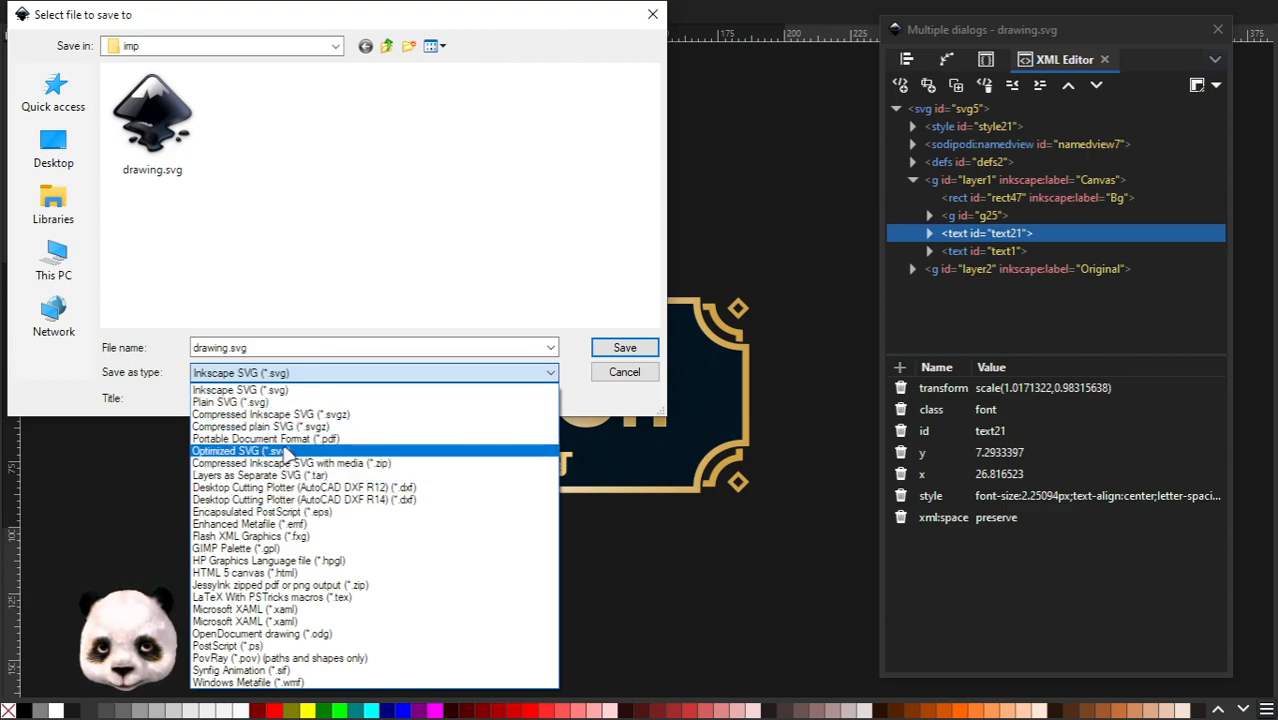
{"action": "left_click", "coordinate": [250, 452]}
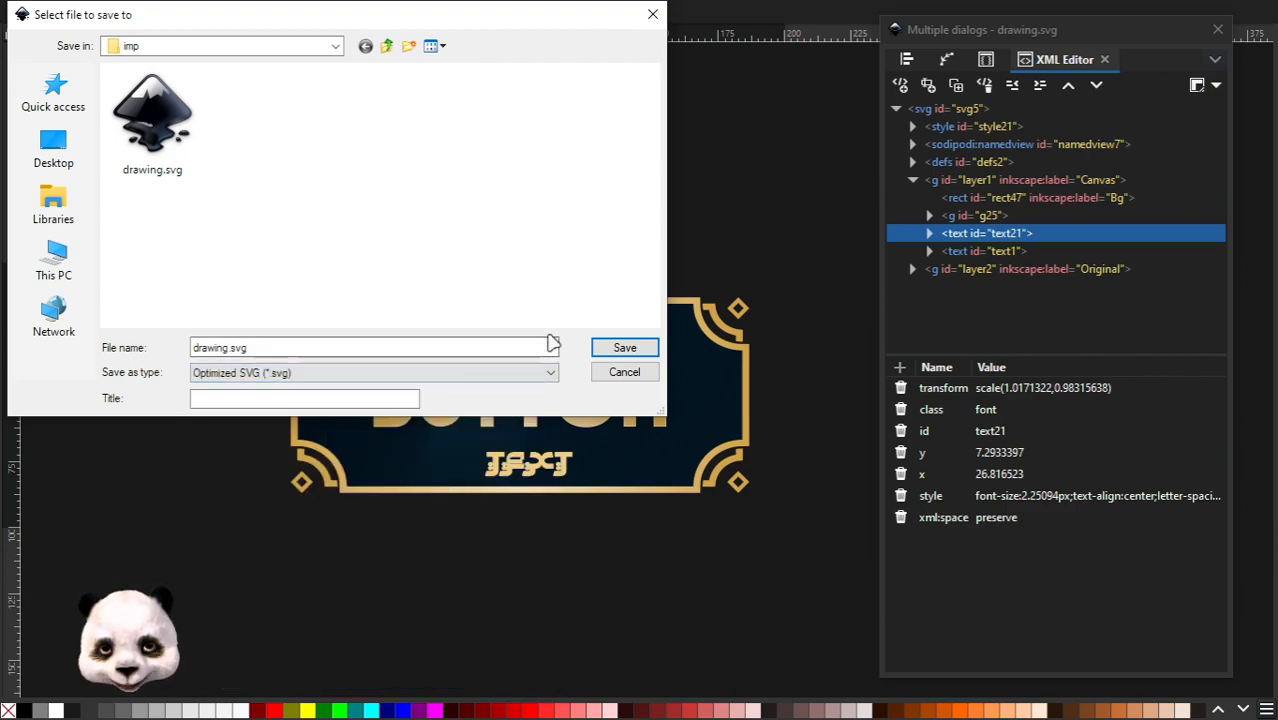
Name the file drawing2.svg and save it with the offered Optimized SVG output settings.
{"action": "left_click", "coordinate": [228, 347]}
{"action": "left_click", "coordinate": [225, 347]}
{"action": "type", "text": "2"}
{"action": "key", "text": "BackSpace"}
{"action": "key", "text": "Right"}
{"action": "type", "text": "2"}
{"action": "key", "text": "Return"}
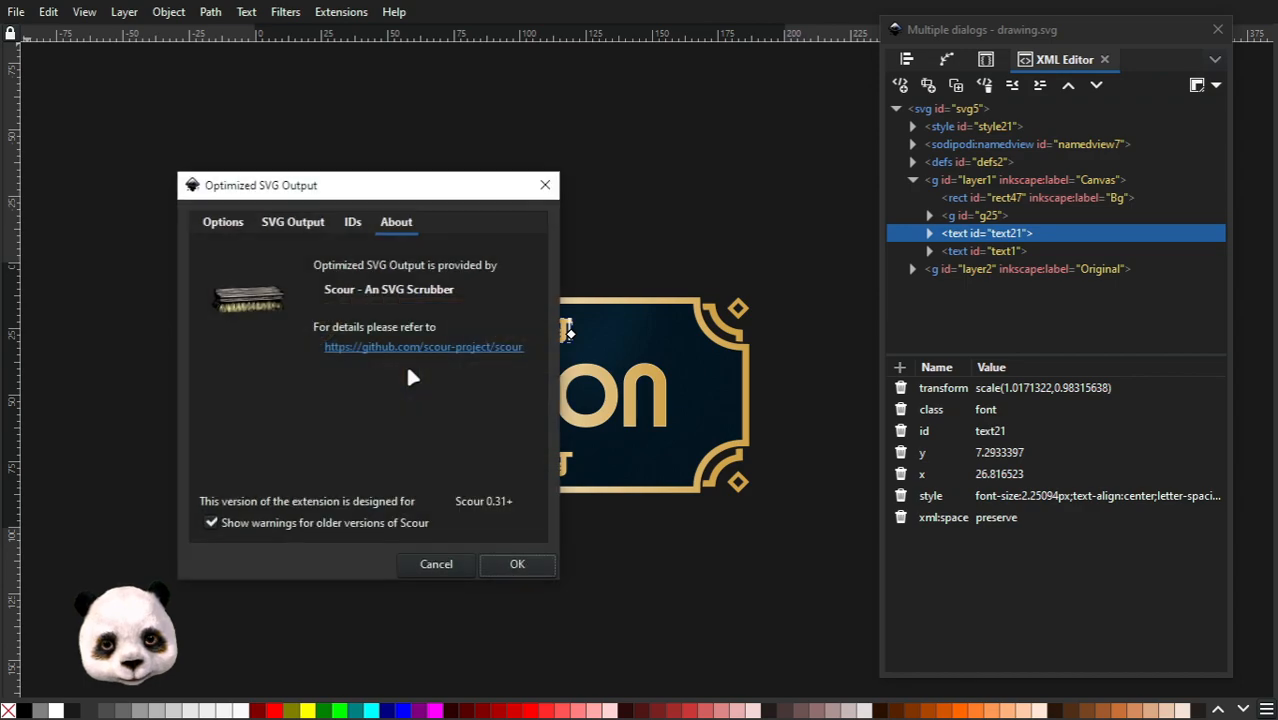
{"action": "left_click", "coordinate": [522, 566]}
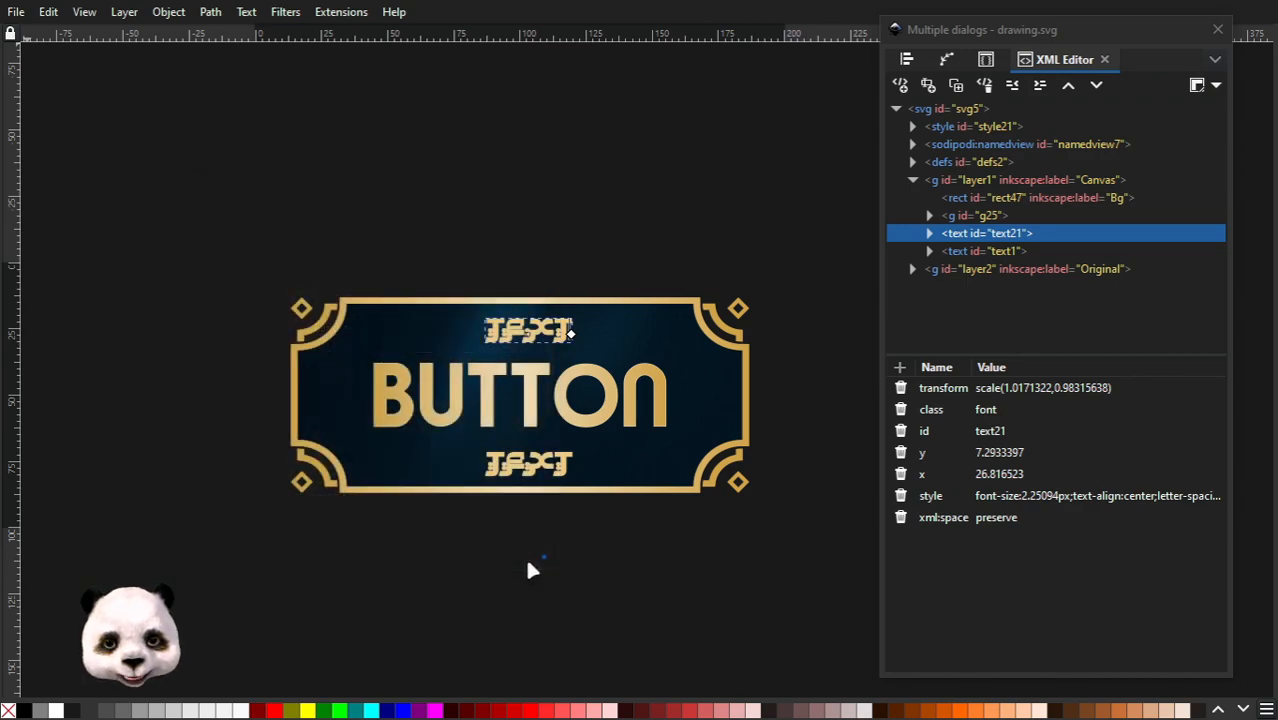
Switch to index.htm in Notepad++, point the object's data to ./drawing2.svg, save the file, and reload localhost/imp in the browser.
{"action": "key", "text": "super"}
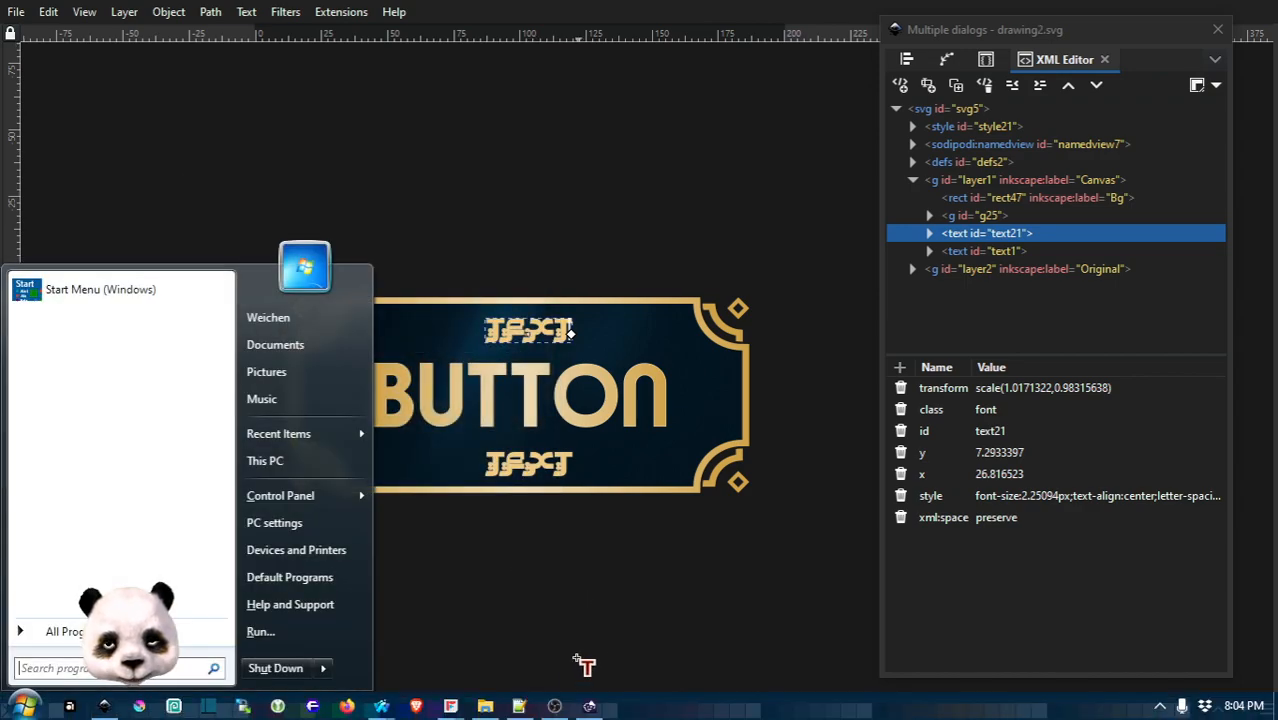
{"action": "left_click", "coordinate": [520, 706]}
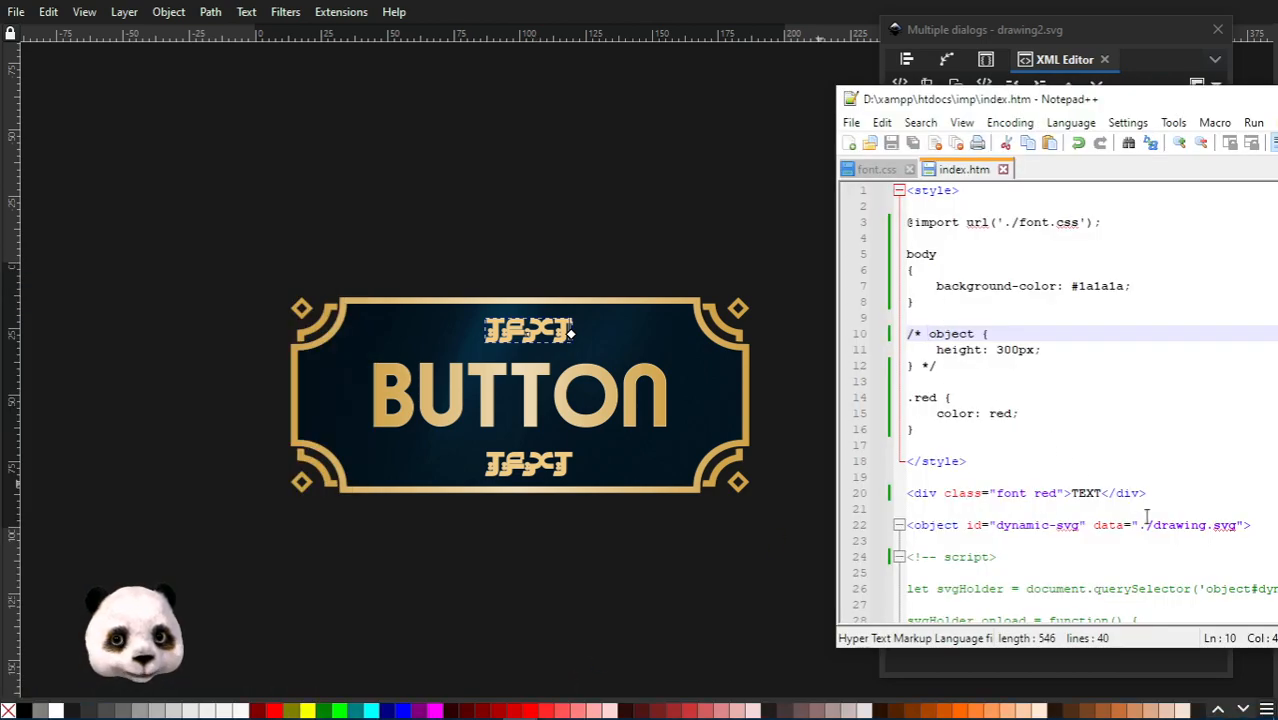
{"action": "left_click", "coordinate": [1209, 528]}
{"action": "type", "text": "2"}
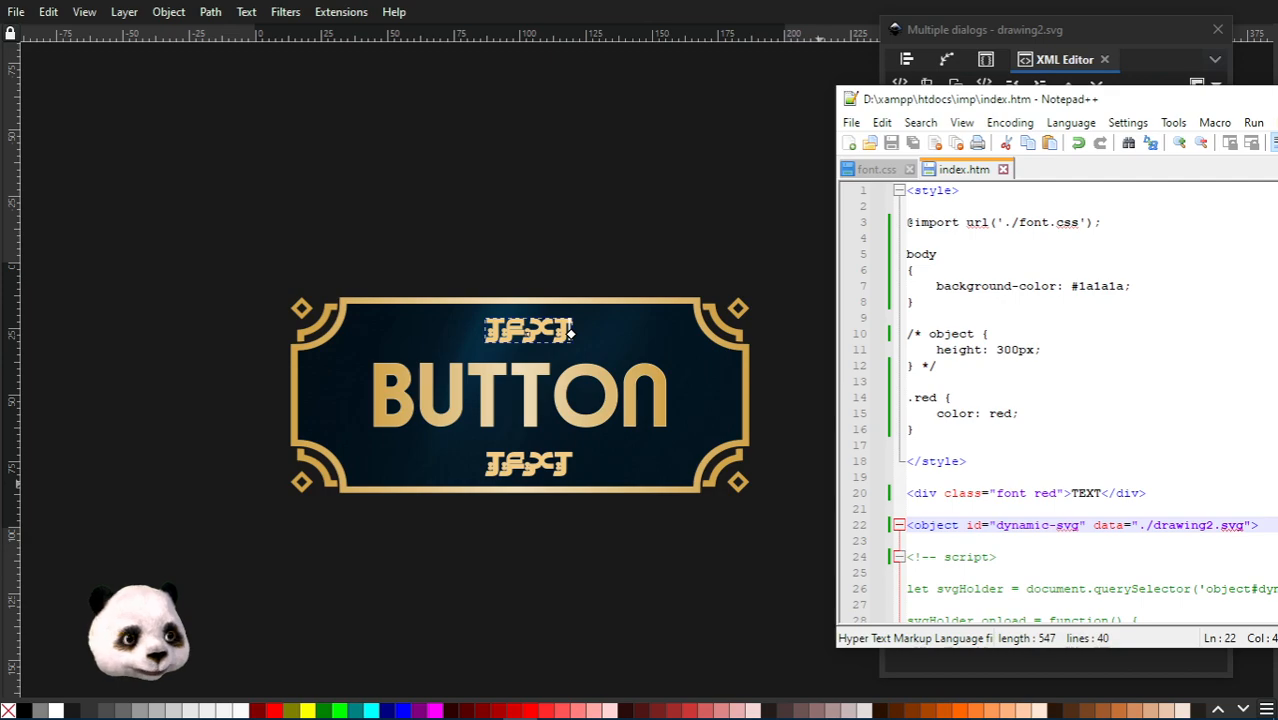
{"action": "key", "text": "alt+Tab"}
{"action": "left_click", "coordinate": [718, 62]}
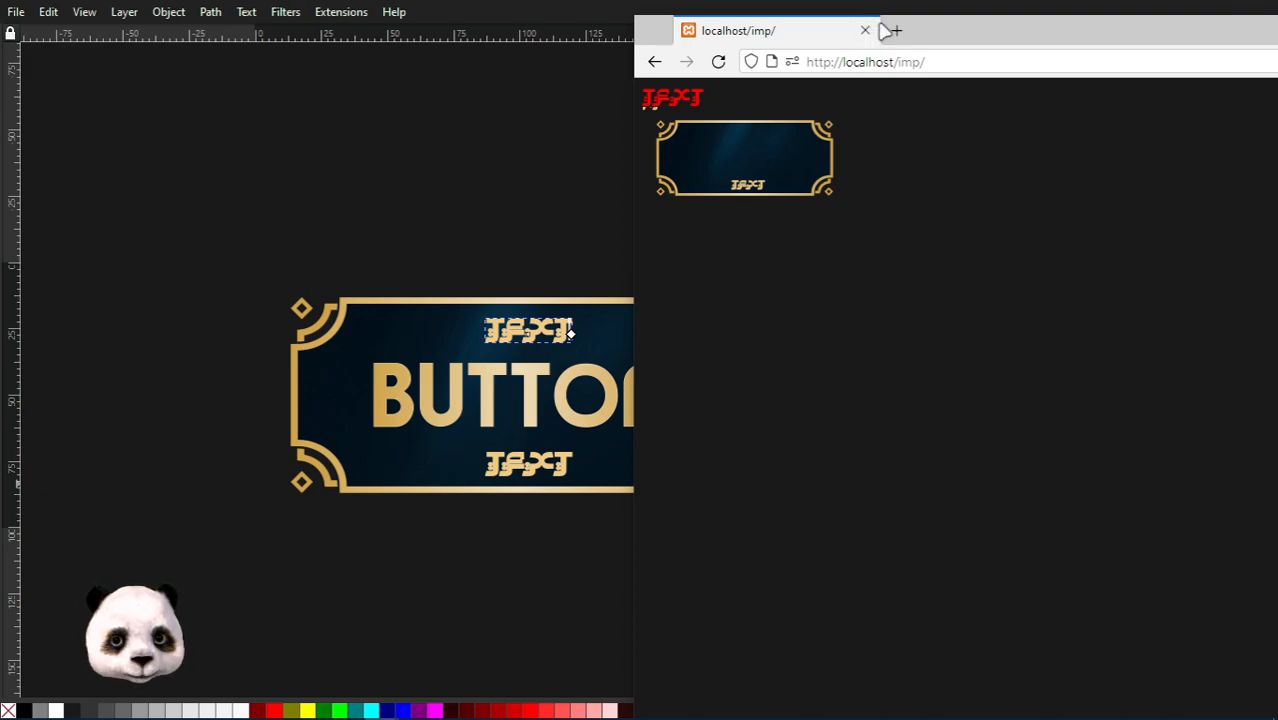
Place the browser beside the Inkscape drawing and compare the button's text on the page with the original.
{"action": "left_click_drag", "start_coordinate": [947, 40], "coordinate": [1133, 57]}
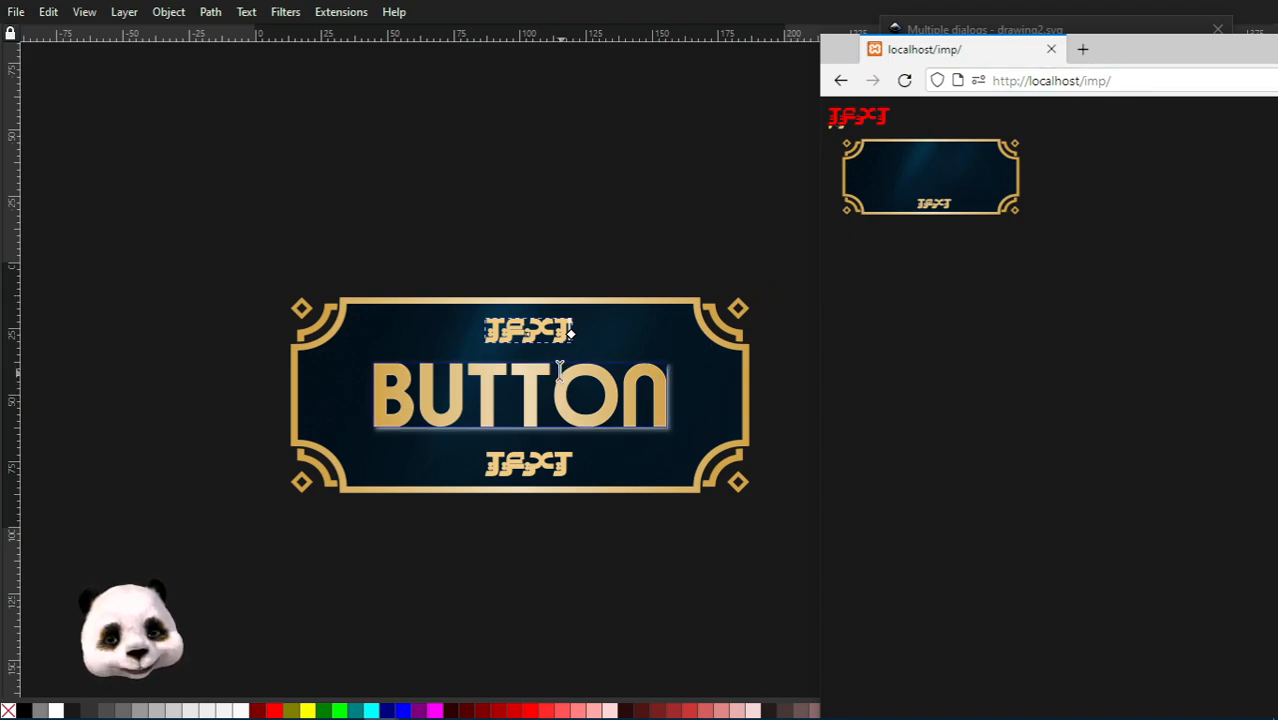
{"action": "left_click", "coordinate": [515, 336]}
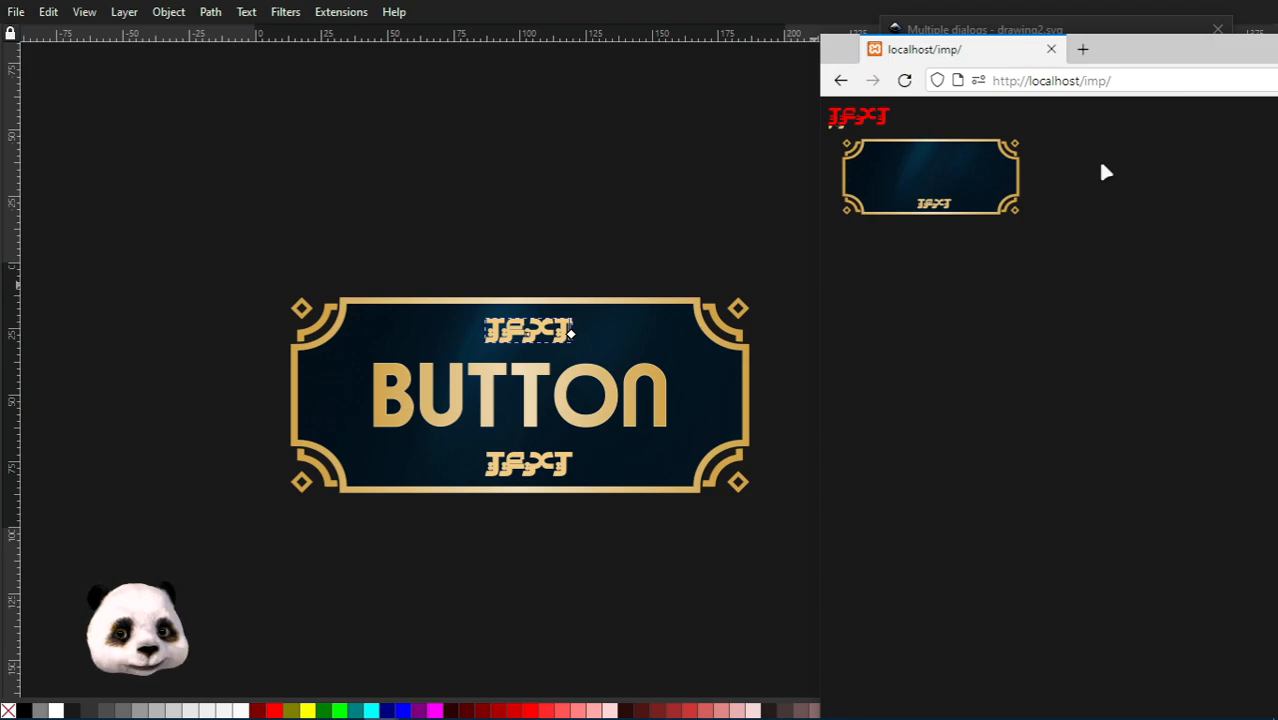
{"action": "left_click_drag", "start_coordinate": [1133, 57], "coordinate": [807, 68]}
Bring up index.htm in Notepad++ and uncomment the object height rule by removing its /* and */ markers.
{"action": "left_click_drag", "start_coordinate": [1277, 92], "coordinate": [1025, 137]}
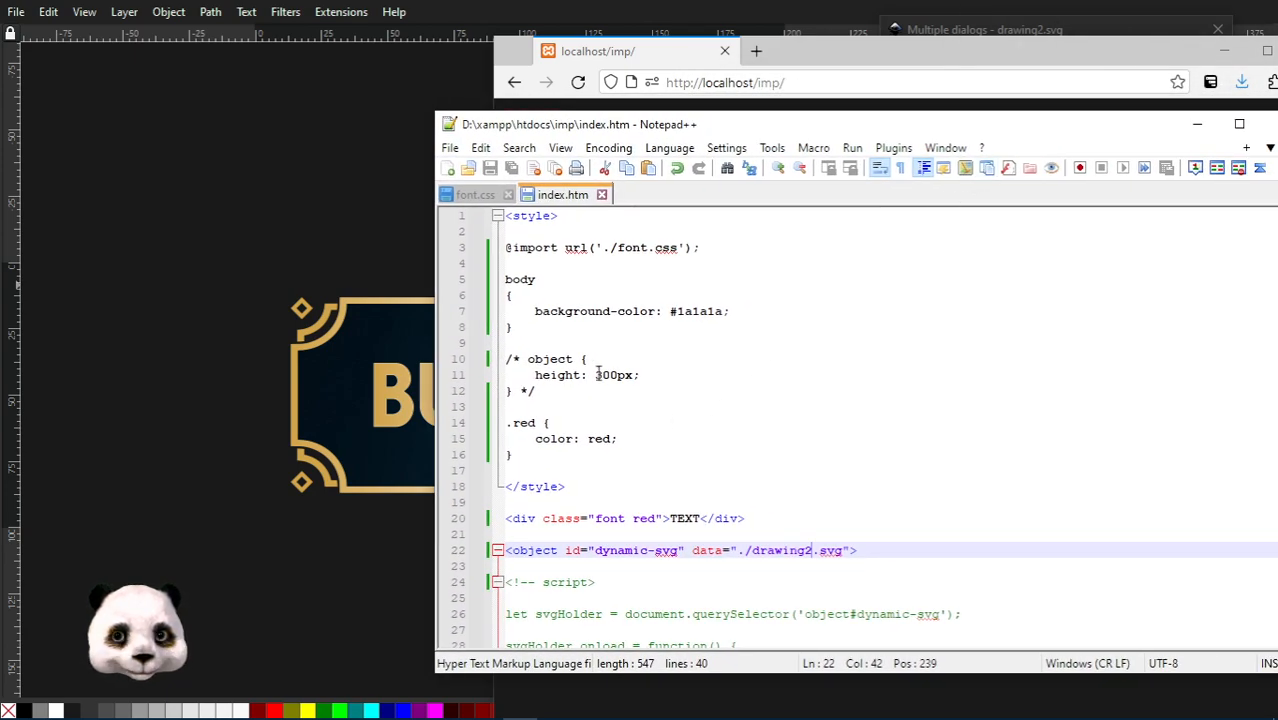
{"action": "left_click", "coordinate": [558, 387]}
{"action": "key", "text": "BackSpace"}
{"action": "key", "text": "BackSpace"}
{"action": "key", "text": "BackSpace"}
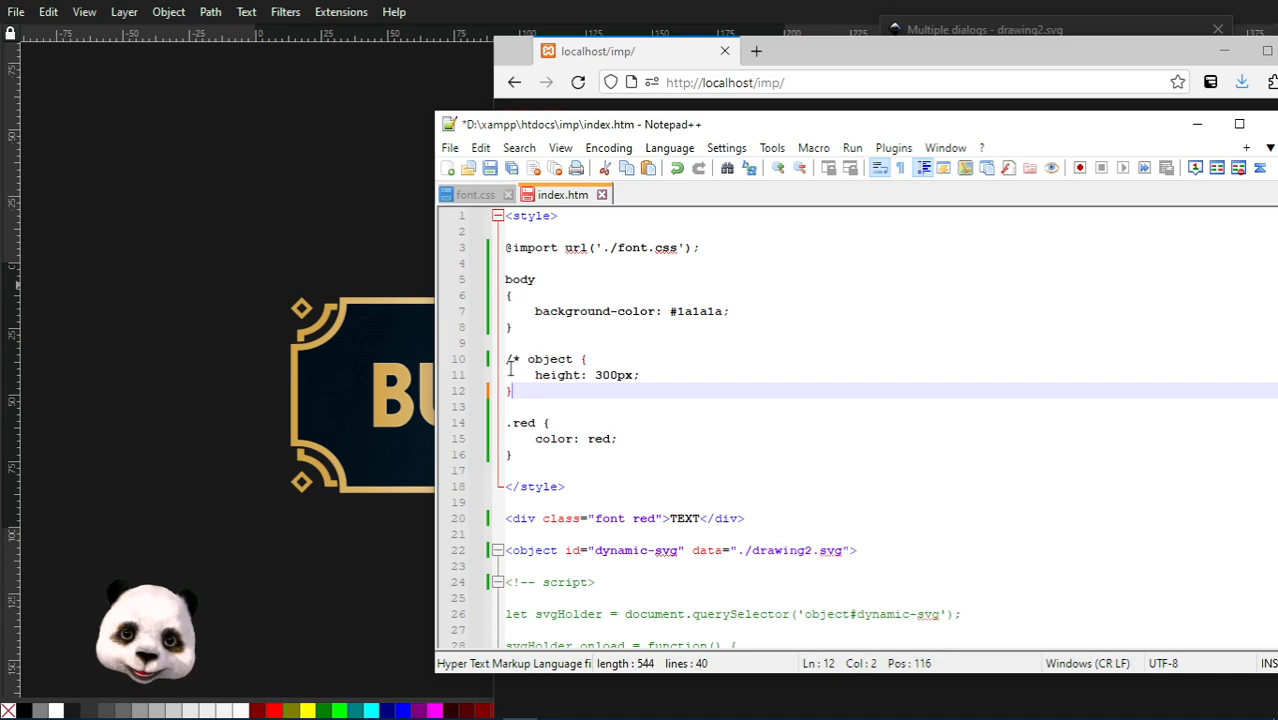
{"action": "left_click", "coordinate": [521, 362]}
{"action": "key", "text": "BackSpace"}
{"action": "key", "text": "BackSpace"}
{"action": "key", "text": "BackSpace"}
{"action": "key", "text": "Delete"}
{"action": "key", "text": "Return"}
Set the object height to 2000px in index.htm, save the file, and reload localhost/imp to examine the enlarged button.
{"action": "left_click_drag", "start_coordinate": [603, 375], "coordinate": [610, 375]}
{"action": "key", "text": "Left"}
{"action": "key", "text": "BackSpace"}
{"action": "type", "text": "20"}
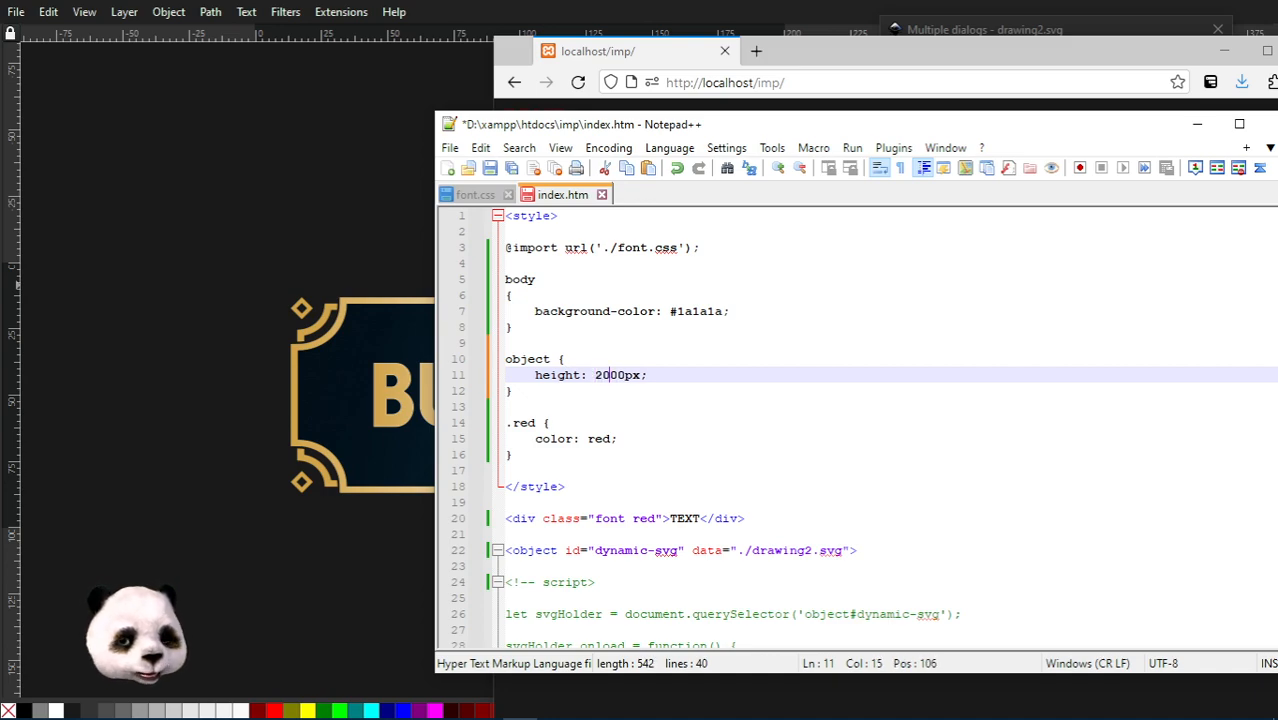
{"action": "key", "text": "ctrl+s"}
{"action": "left_click_drag", "start_coordinate": [676, 124], "coordinate": [1228, 113]}
{"action": "left_click", "coordinate": [578, 82]}
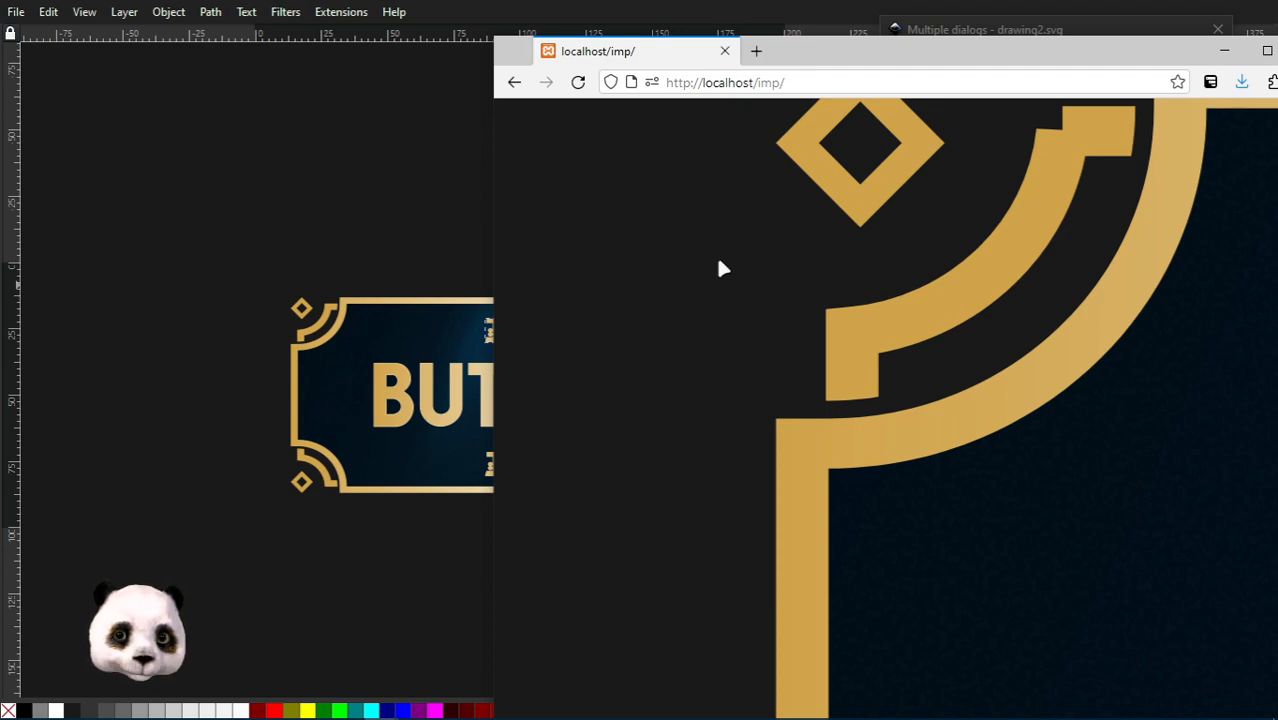
{"action": "key", "text": "ctrl+minus"}
{"action": "key", "text": "ctrl+minus"}
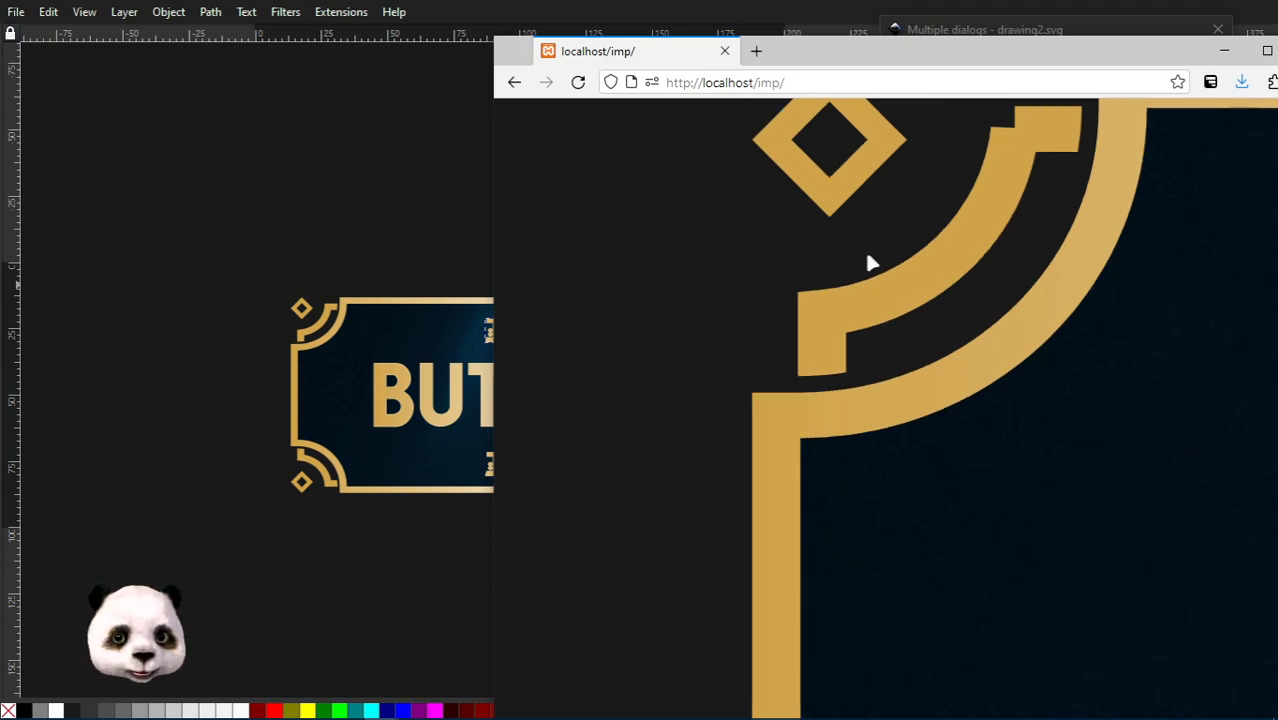
{"action": "key", "text": "ctrl+minus"}
Delete the whole object height rule from the index.htm style block, save the file, and reload localhost/imp.
{"action": "key", "text": "alt+Tab"}
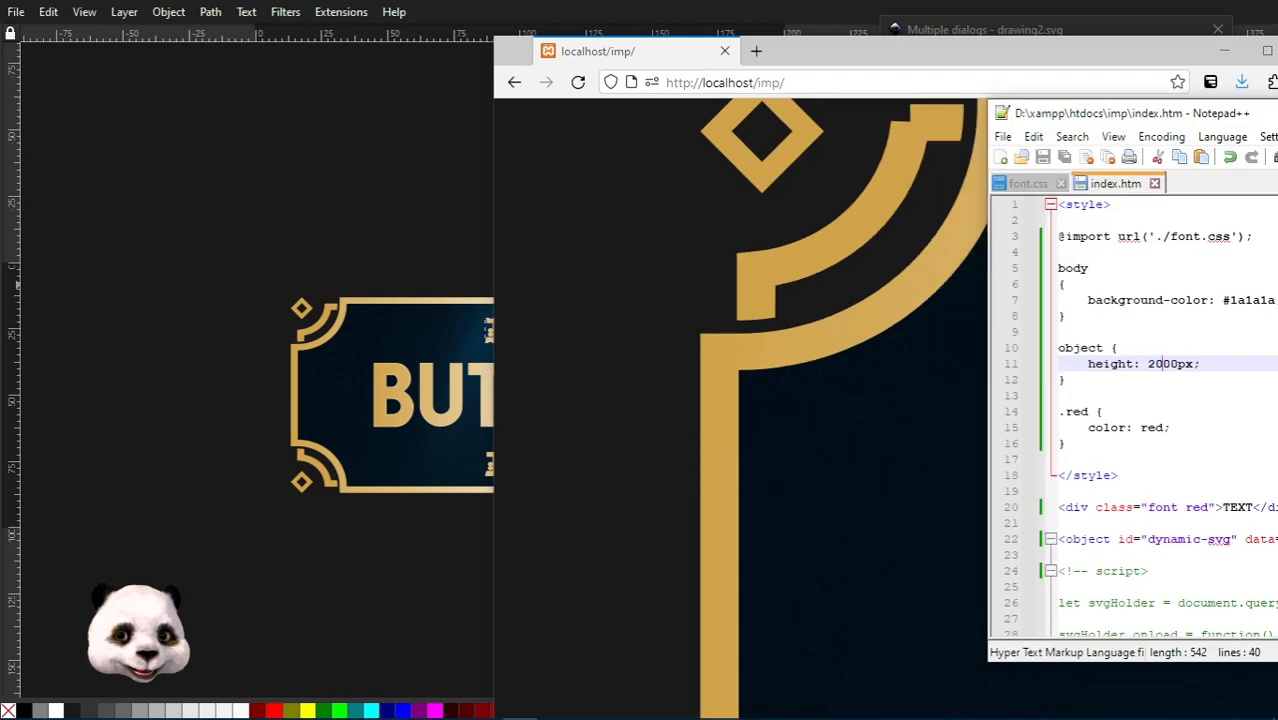
{"action": "left_click_drag", "start_coordinate": [1150, 384], "coordinate": [1071, 318]}
{"action": "key", "text": "Delete"}
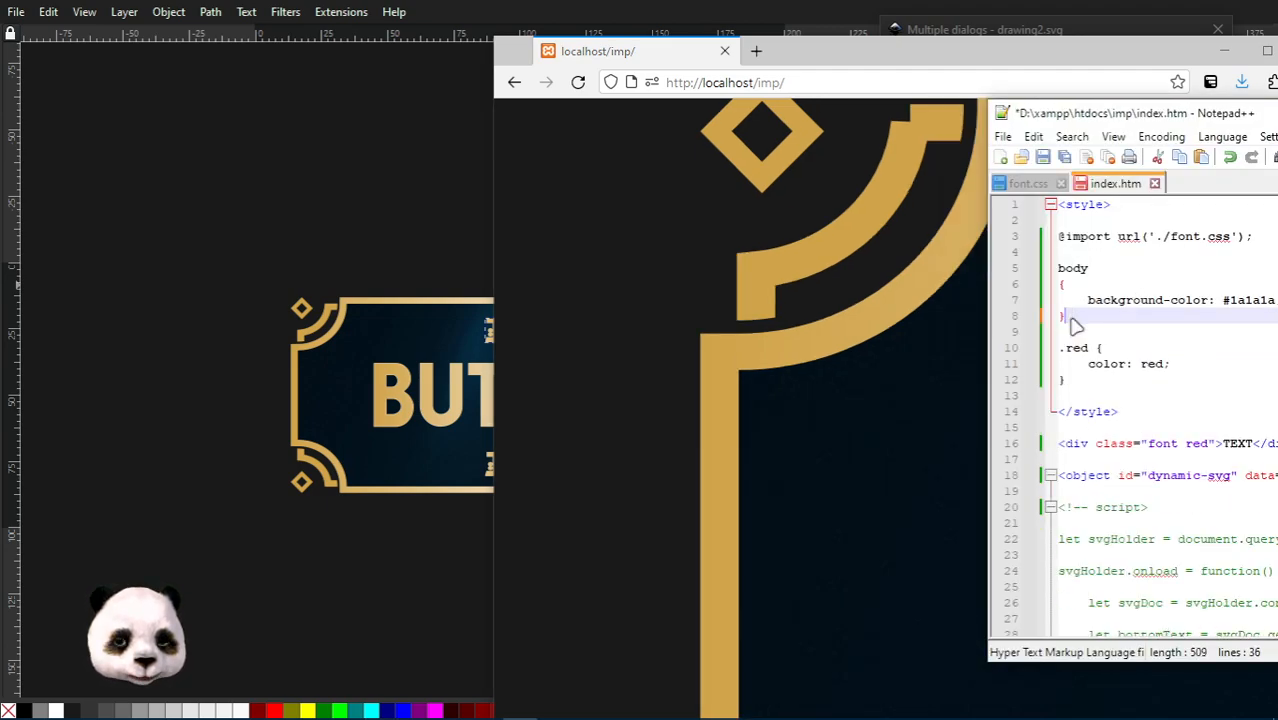
{"action": "key", "text": "ctrl+s"}
{"action": "left_click", "coordinate": [578, 83]}
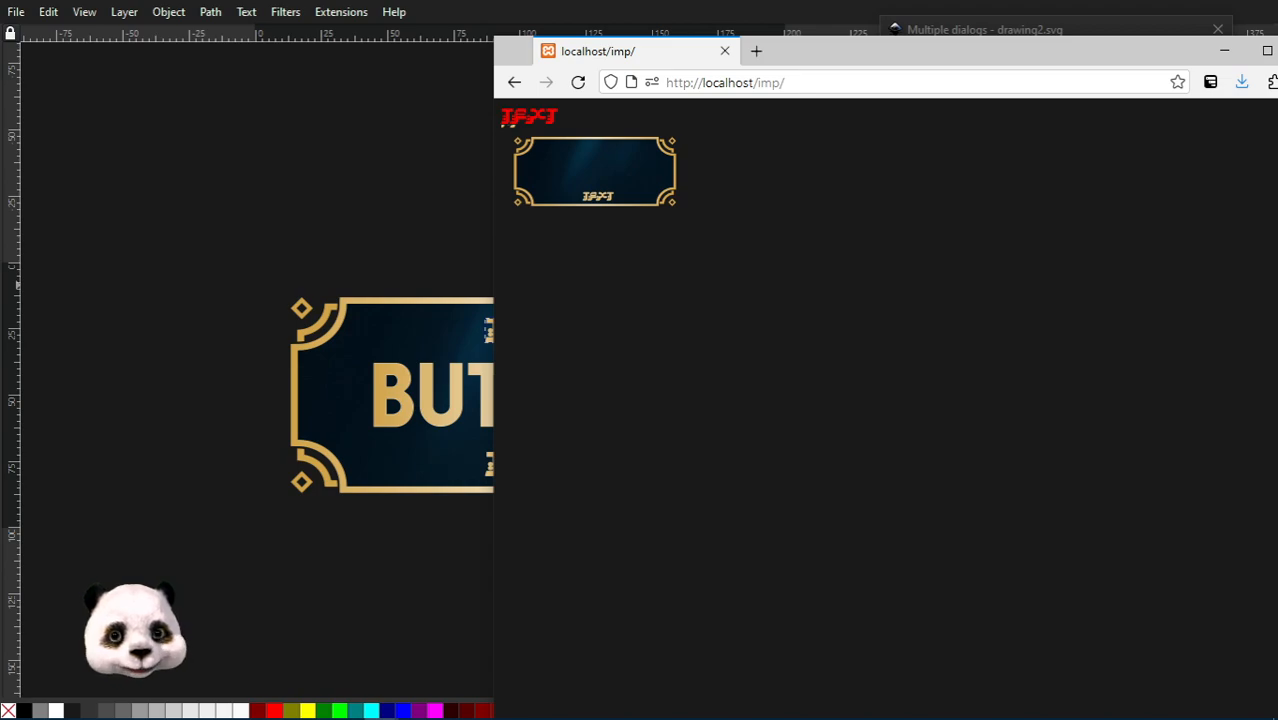
Review the commented-out script in index.htm, comparing its object#dynamic-svg selector with the object tag and checking the text1 id.
{"action": "left_click_drag", "start_coordinate": [1277, 105], "coordinate": [1078, 108]}
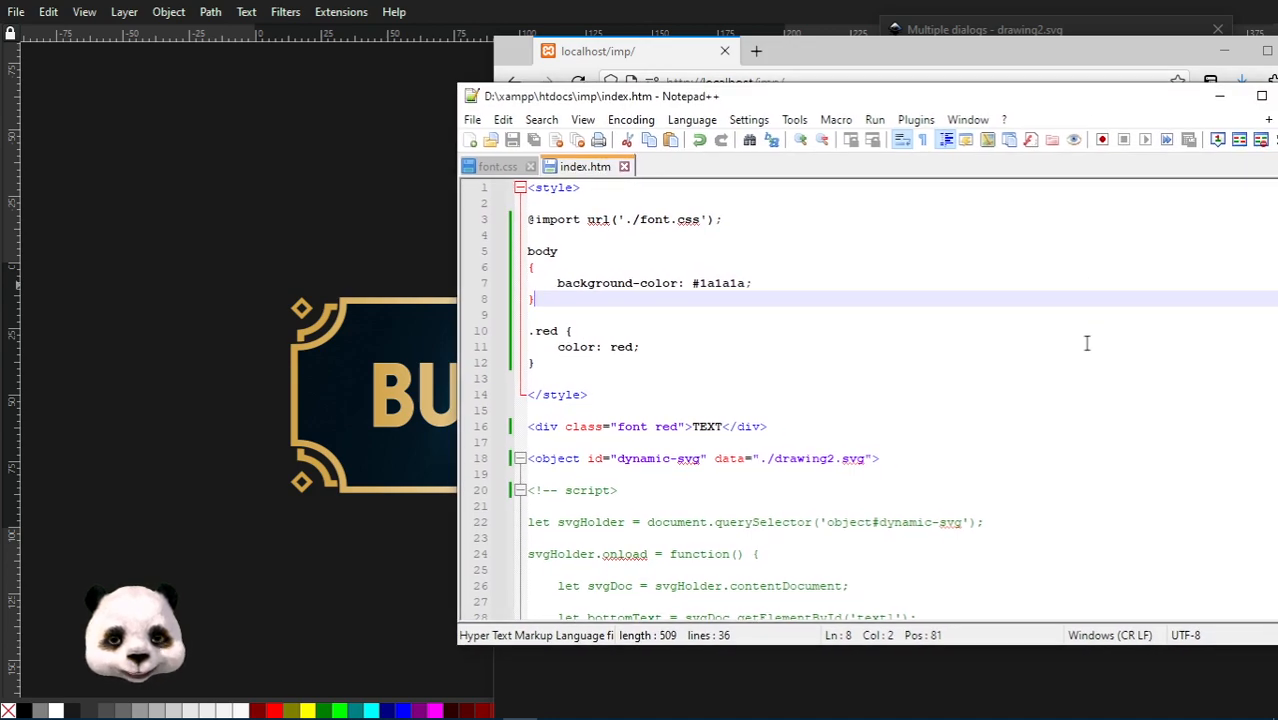
{"action": "scroll", "coordinate": [1084, 342], "scroll_direction": "down", "scroll_amount": 6}
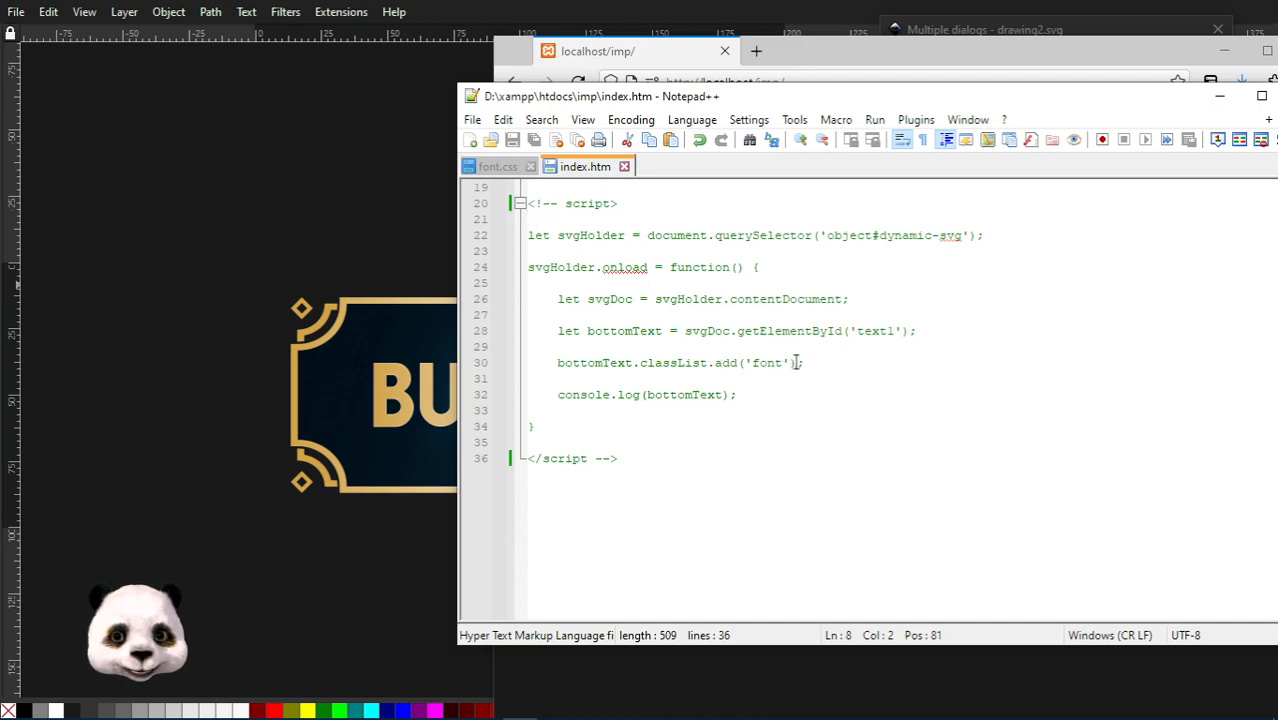
{"action": "scroll", "coordinate": [531, 205], "scroll_direction": "up", "scroll_amount": 4}
{"action": "left_click_drag", "start_coordinate": [531, 425], "coordinate": [1014, 425]}
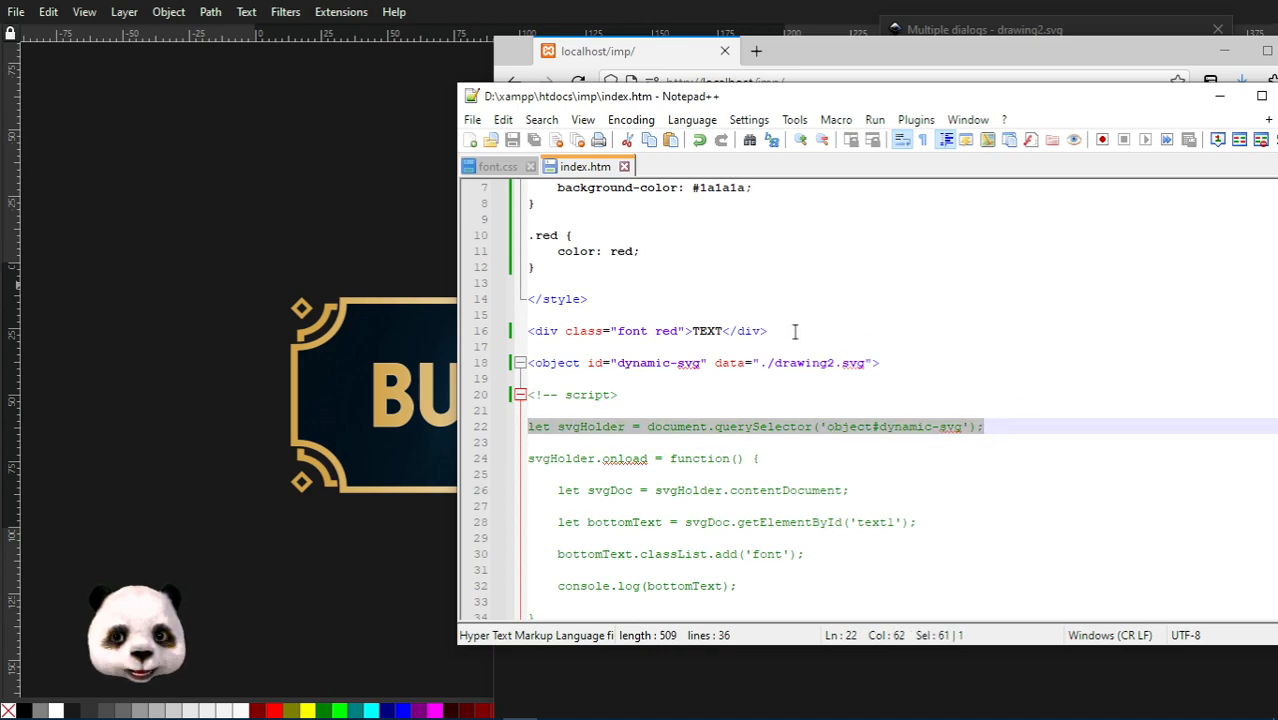
{"action": "left_click_drag", "start_coordinate": [902, 364], "coordinate": [522, 370]}
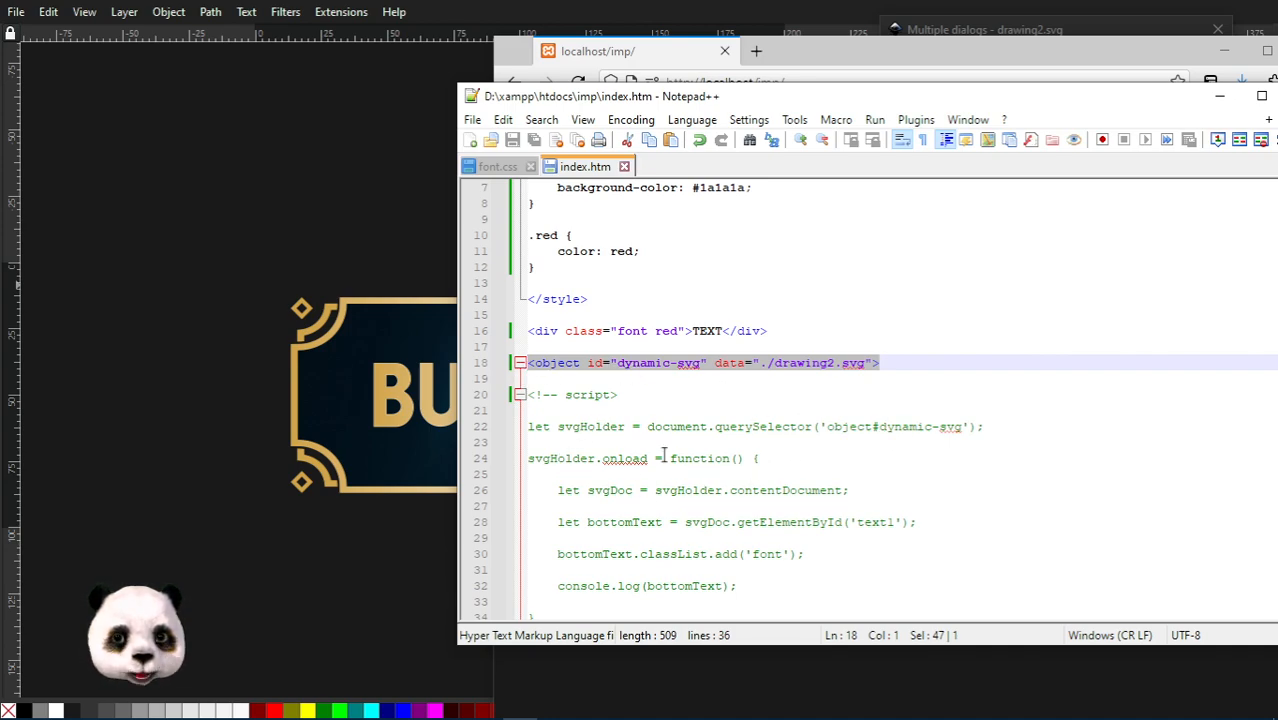
{"action": "scroll", "coordinate": [632, 528], "scroll_direction": "down", "scroll_amount": 1}
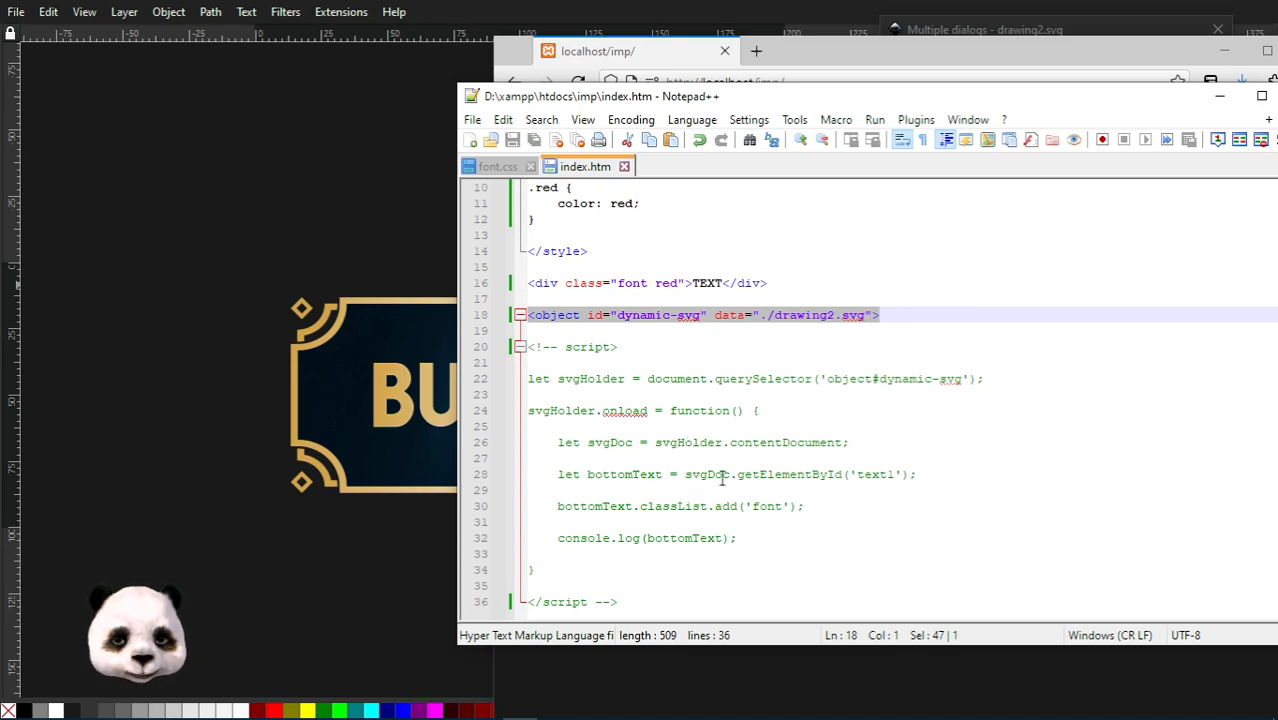
{"action": "double_click", "coordinate": [876, 474]}
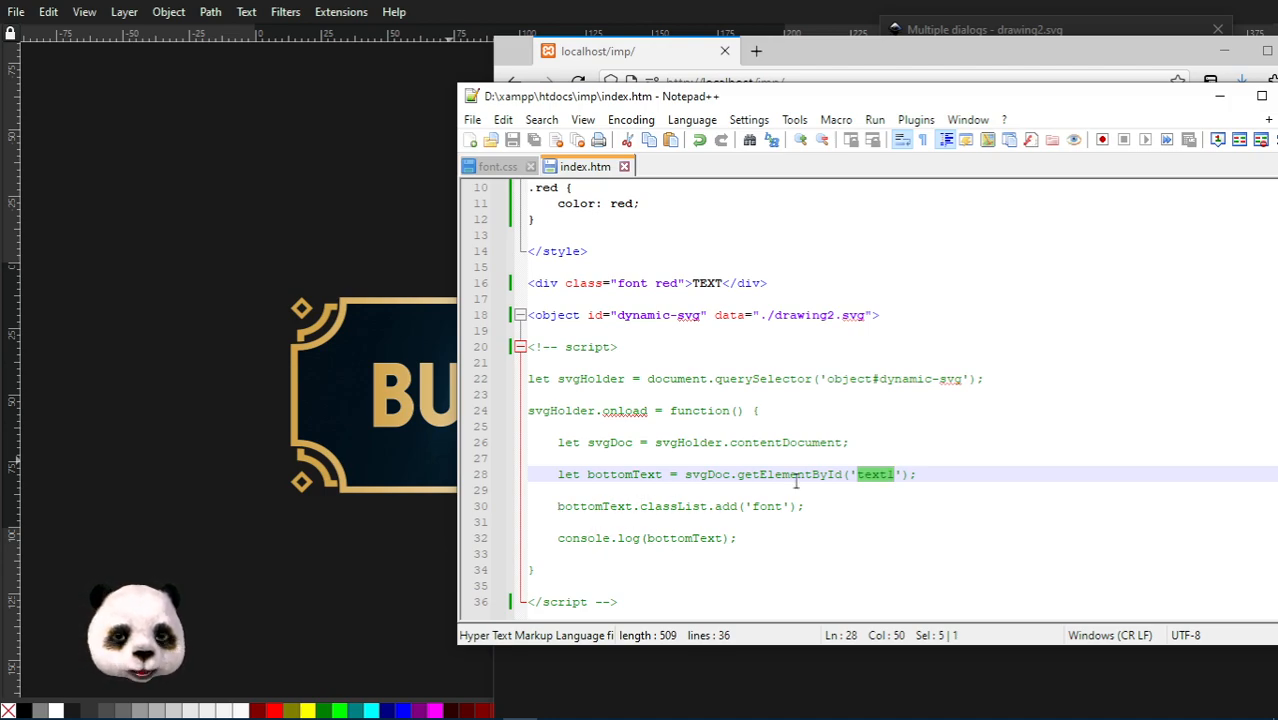
Bring the localhost/imp page forward in the browser and open its developer tools with the inspector and console.
{"action": "left_click", "coordinate": [893, 42]}
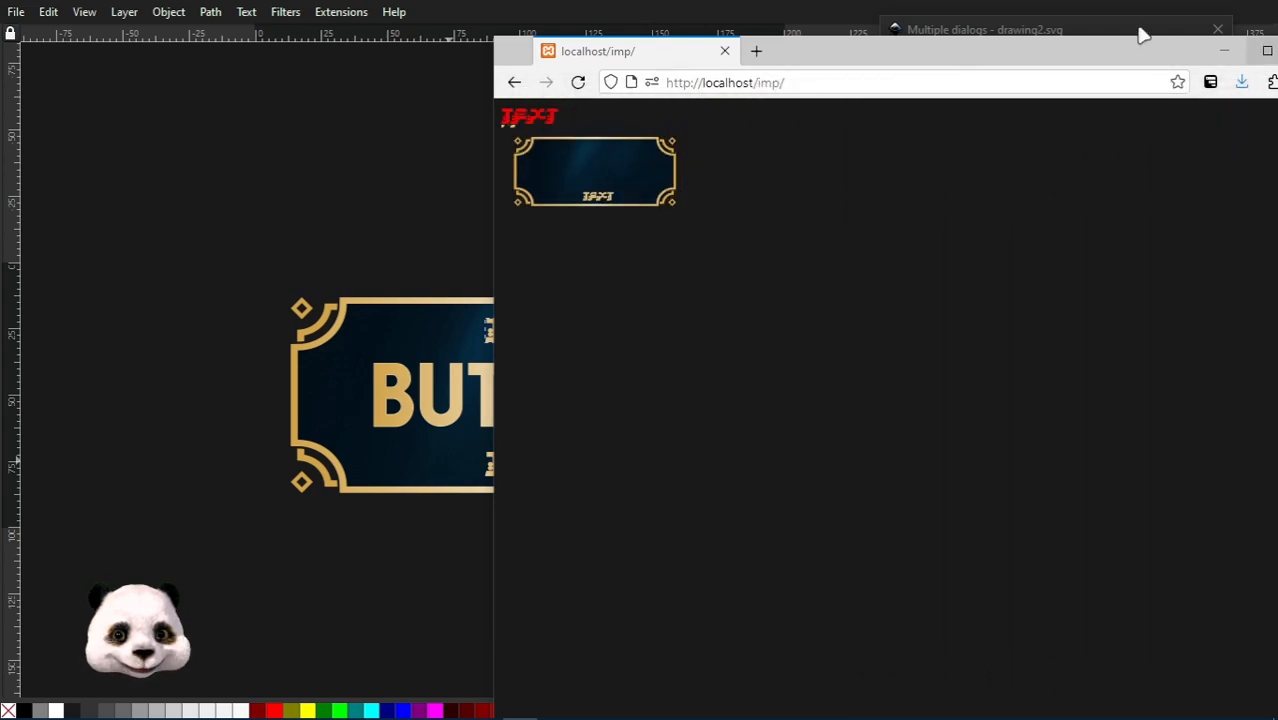
{"action": "left_click_drag", "start_coordinate": [950, 54], "coordinate": [785, 42]}
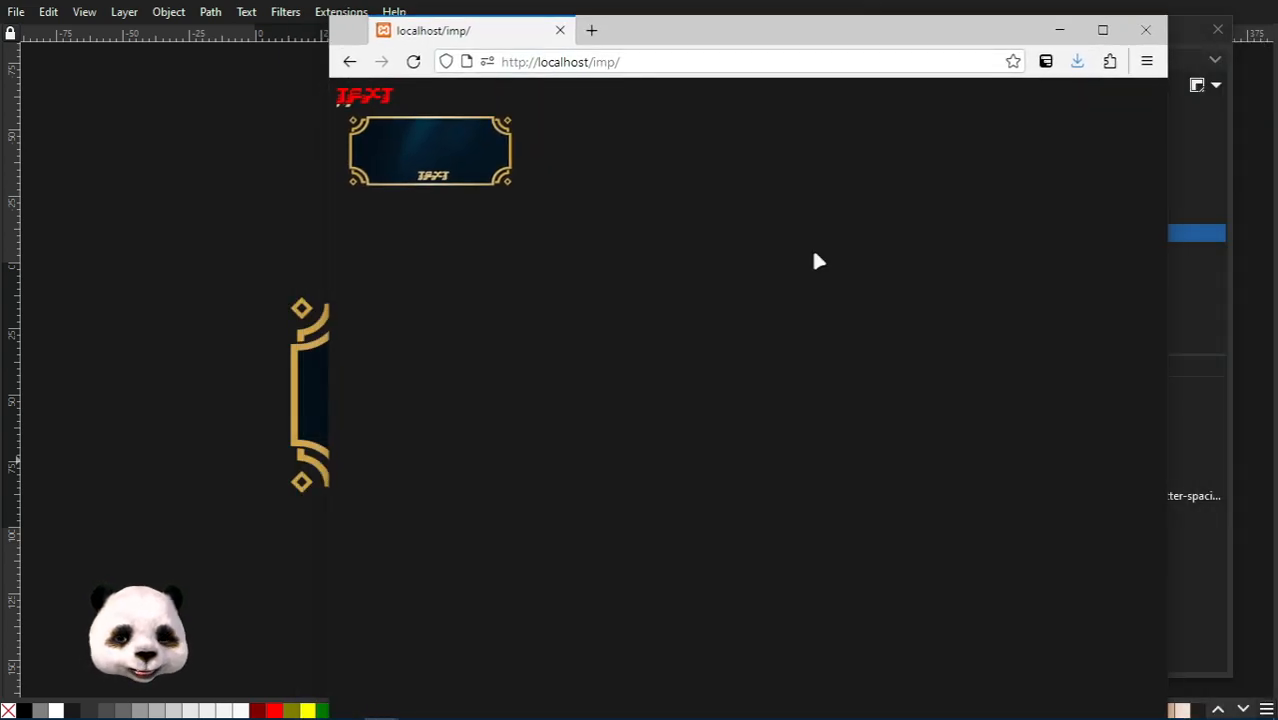
{"action": "key", "text": "F12"}
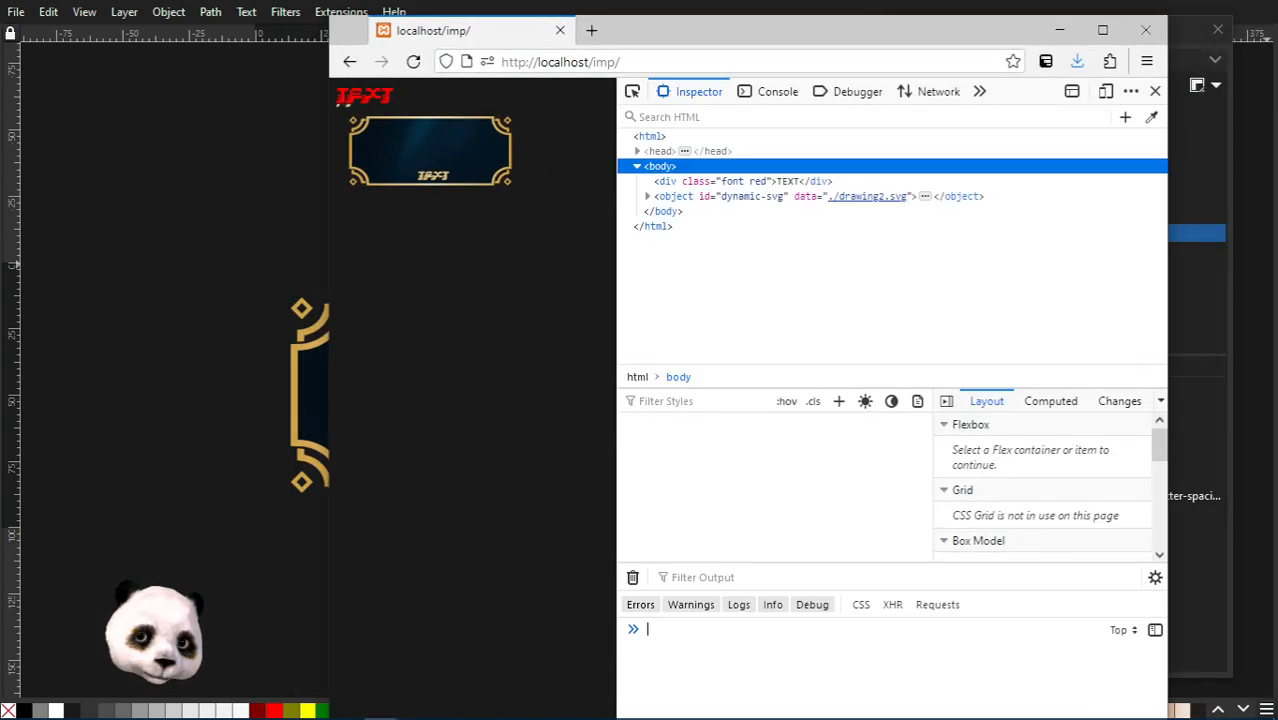
Return to index.htm in Notepad++, remove the HTML comment markers around the script block to restore its script tags, and save the file.
{"action": "key", "text": "alt+Tab"}
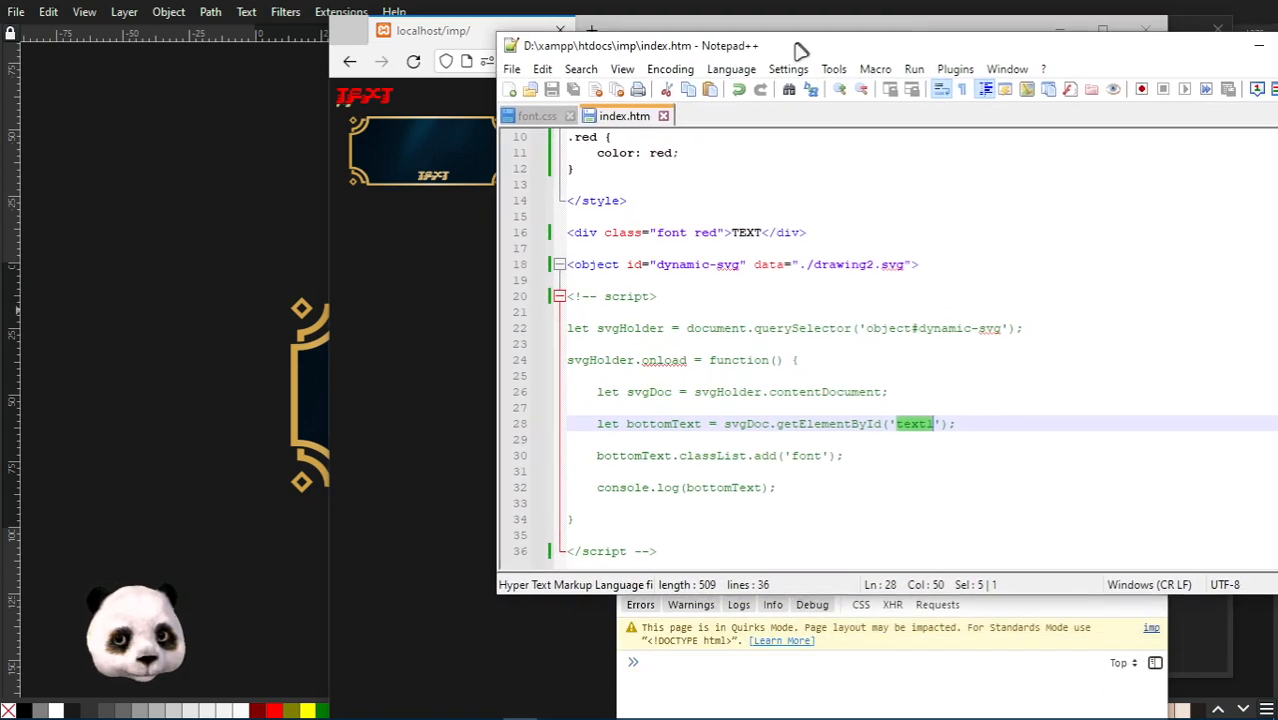
{"action": "left_click", "coordinate": [662, 555]}
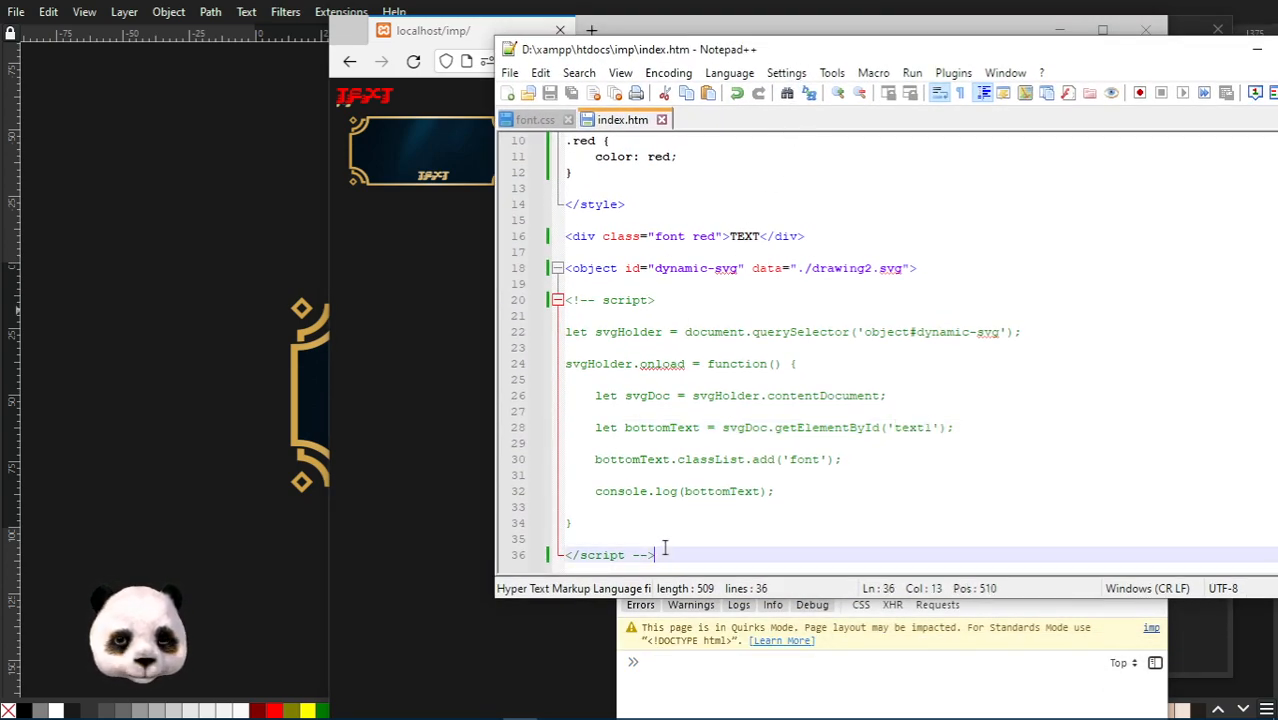
{"action": "left_click", "coordinate": [648, 554]}
{"action": "key", "text": "BackSpace"}
{"action": "key", "text": "BackSpace"}
{"action": "key", "text": "BackSpace"}
{"action": "left_click", "coordinate": [602, 300]}
{"action": "key", "text": "BackSpace"}
{"action": "key", "text": "BackSpace"}
{"action": "key", "text": "BackSpace"}
{"action": "key", "text": "BackSpace"}
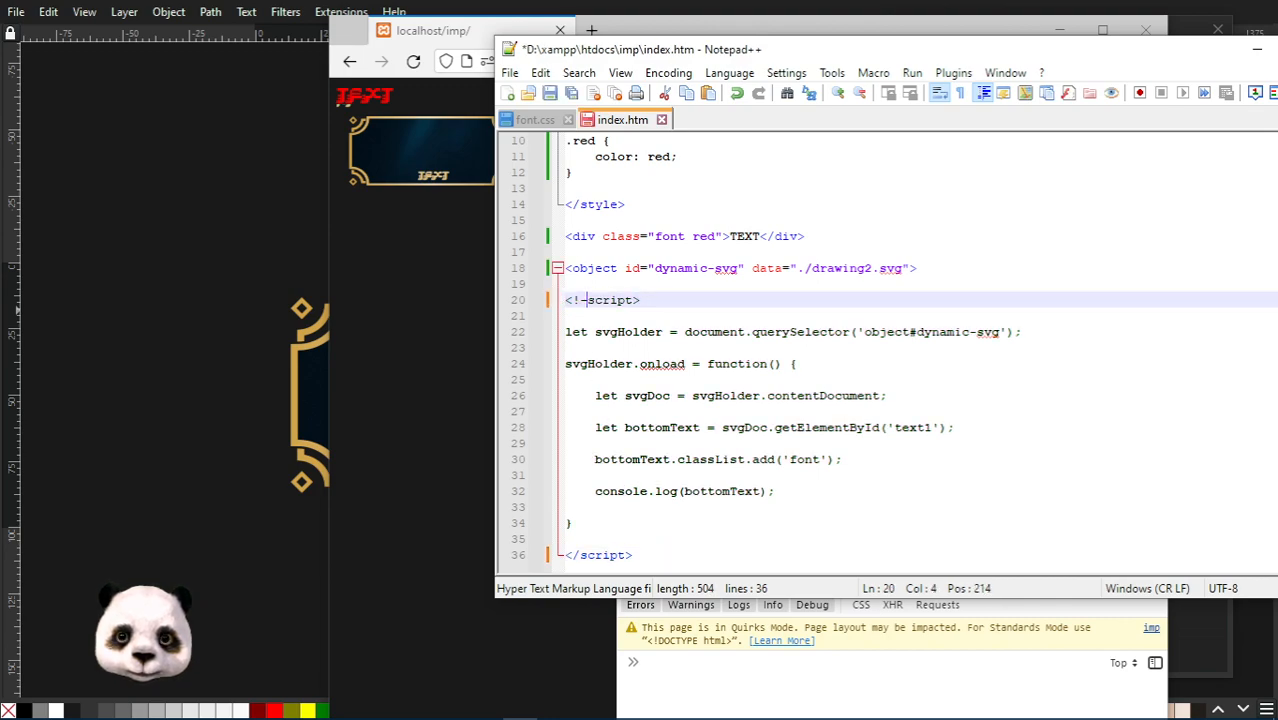
{"action": "key", "text": "ctrl+s"}
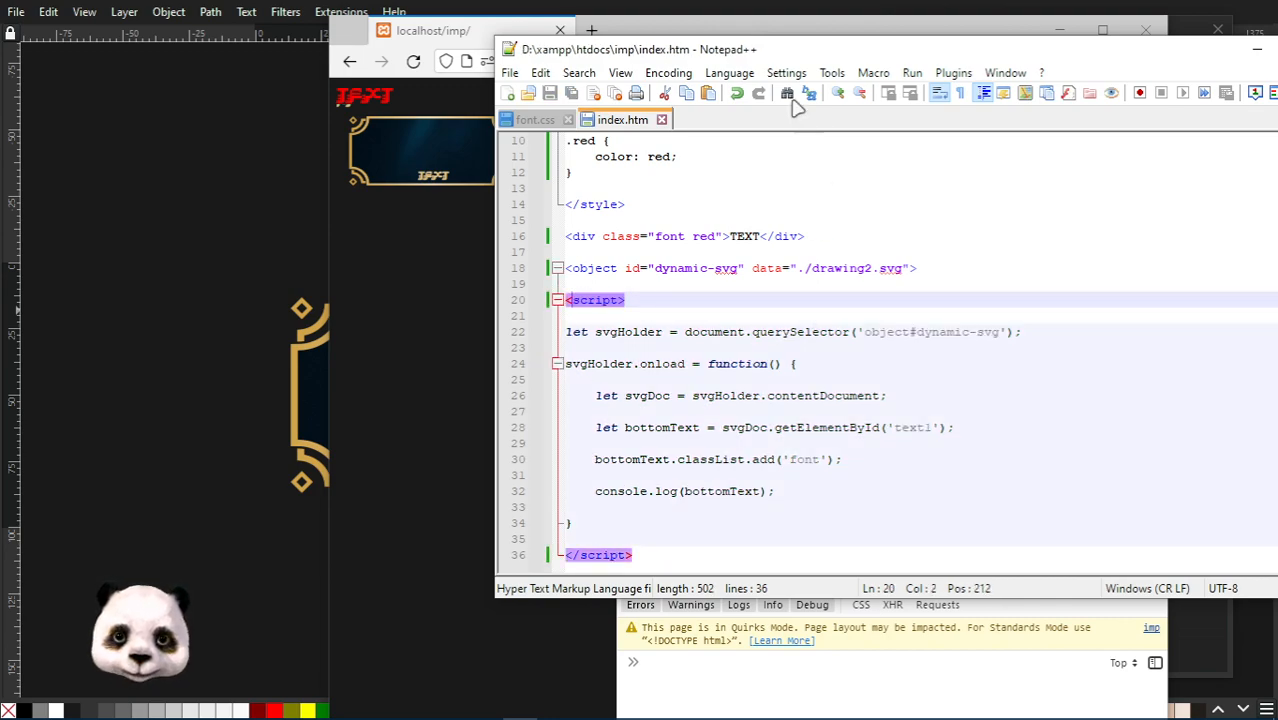
Move the Notepad++ window aside and reload localhost/imp to run the script, checking the console output.
{"action": "left_click_drag", "start_coordinate": [717, 52], "coordinate": [1150, 72]}
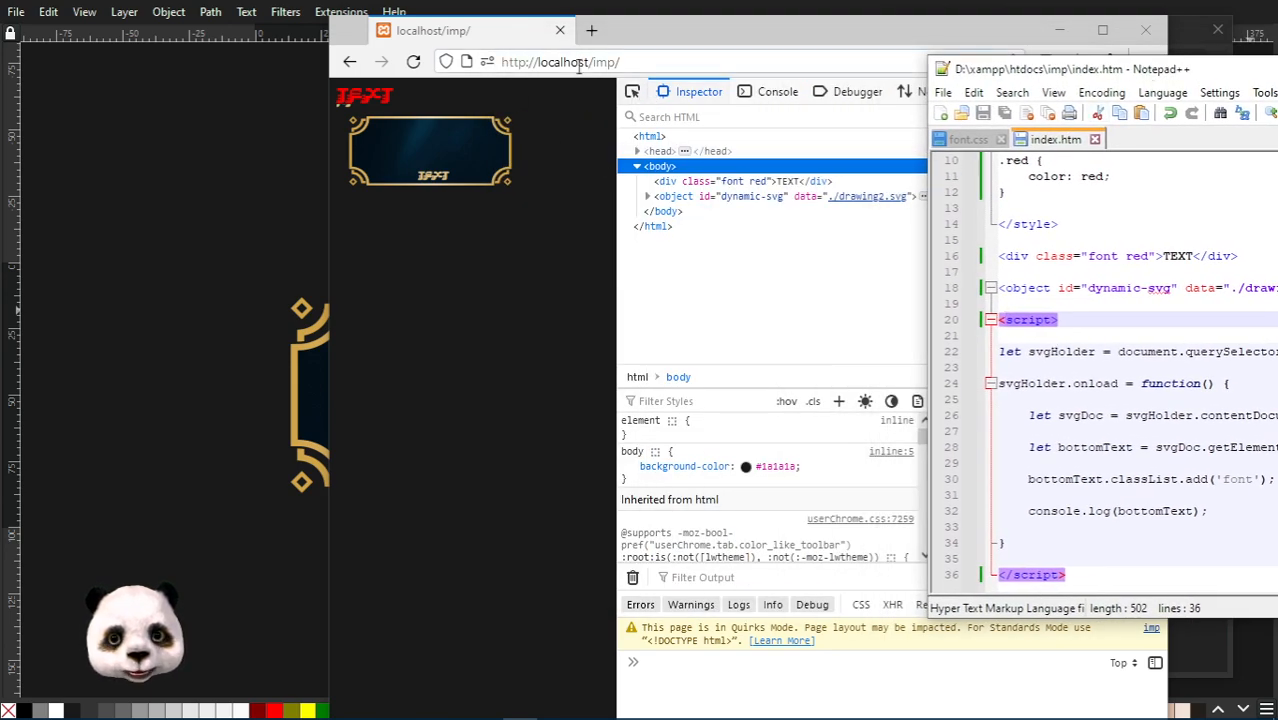
{"action": "left_click", "coordinate": [413, 61]}
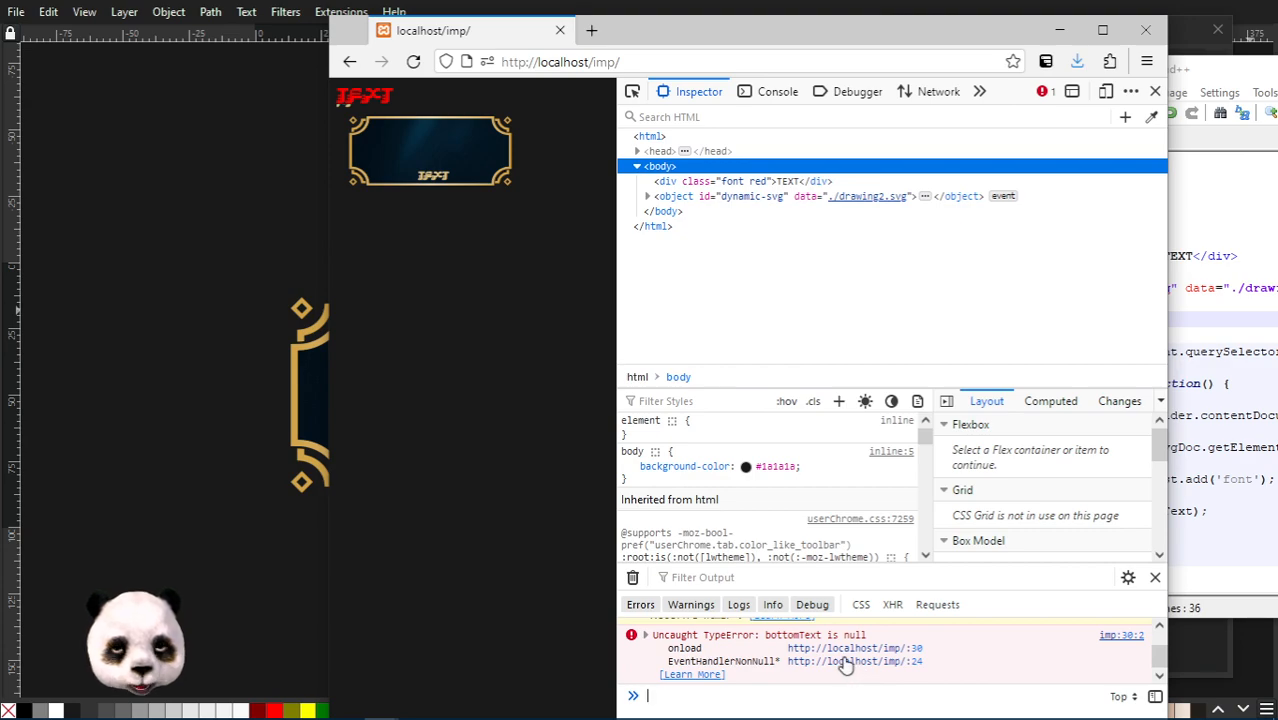
{"action": "left_click_drag", "start_coordinate": [1277, 70], "coordinate": [1277, 108]}
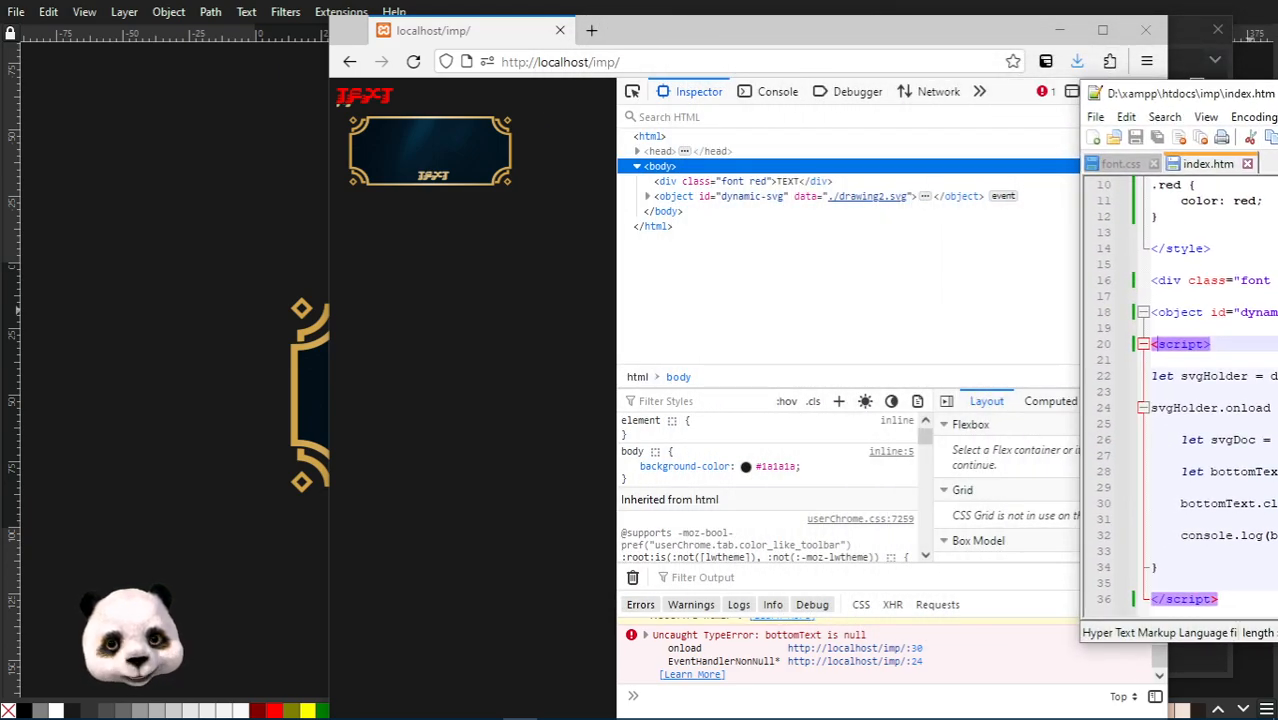
Expand the embedded drawing2.svg document in the inspector, check its text elements for a text1 id, and bring index.htm in Notepad++ back into view.
{"action": "left_click", "coordinate": [644, 199]}
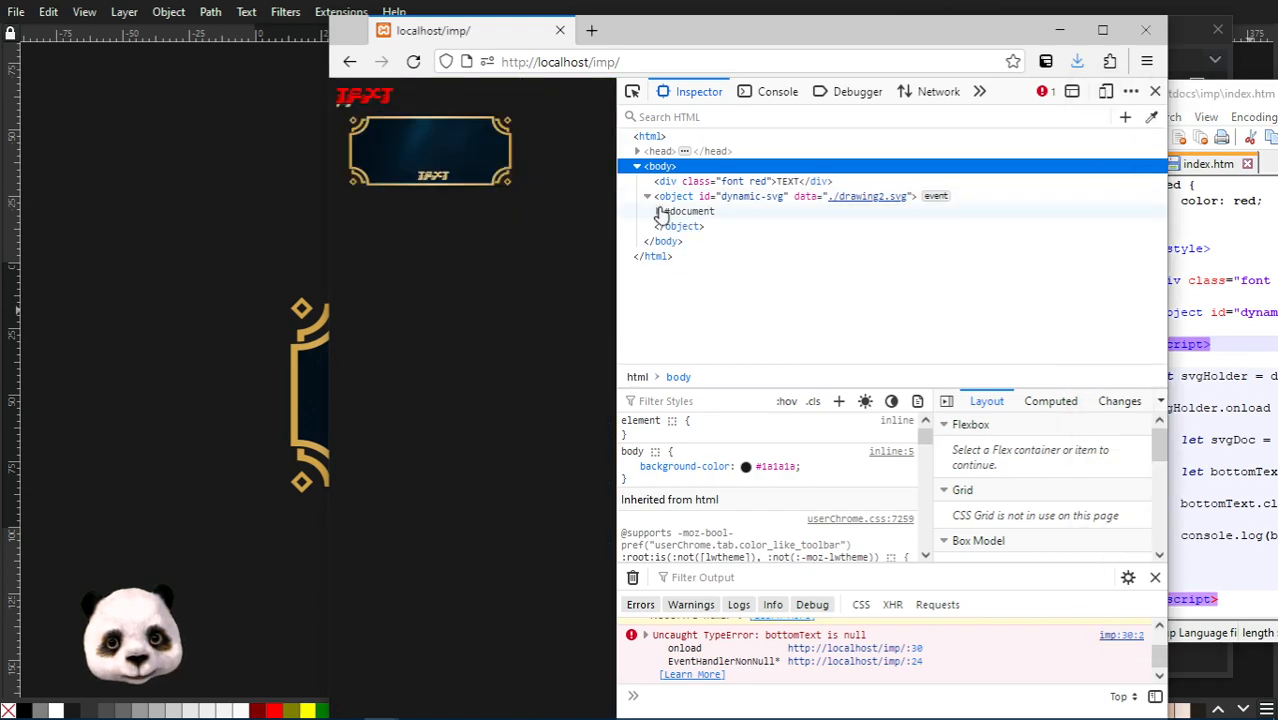
{"action": "left_click", "coordinate": [658, 211]}
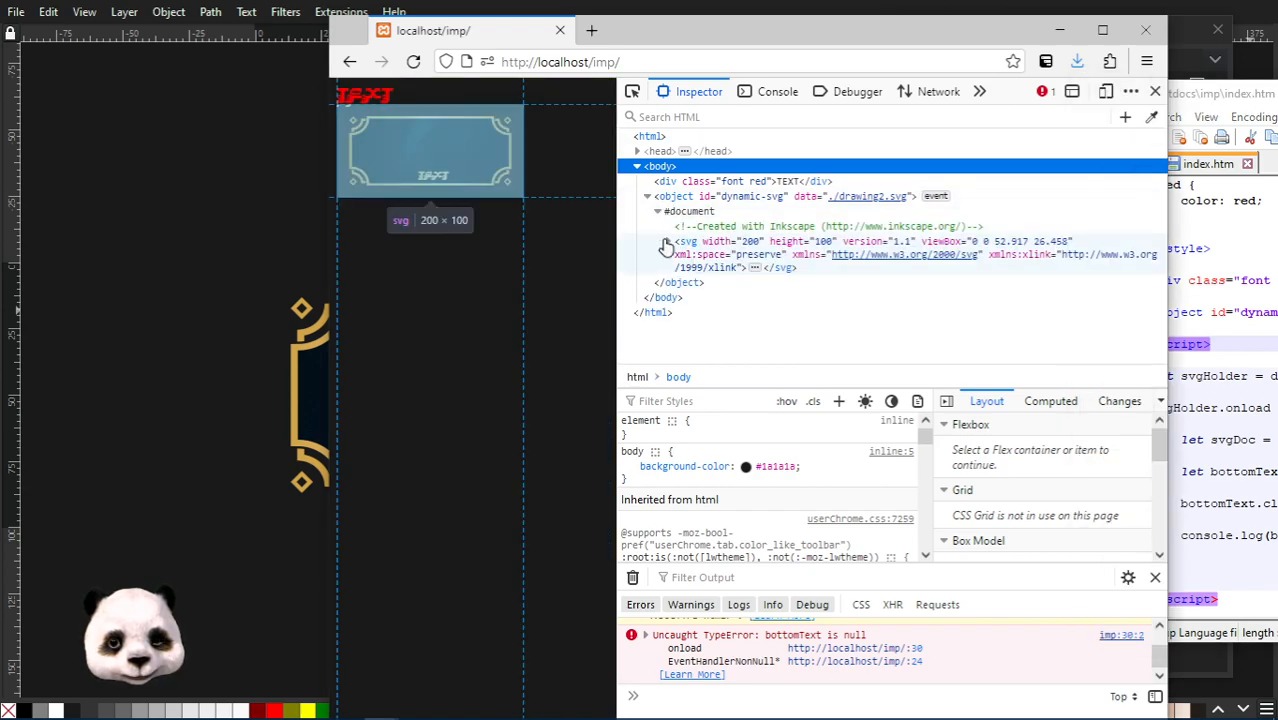
{"action": "left_click", "coordinate": [666, 243]}
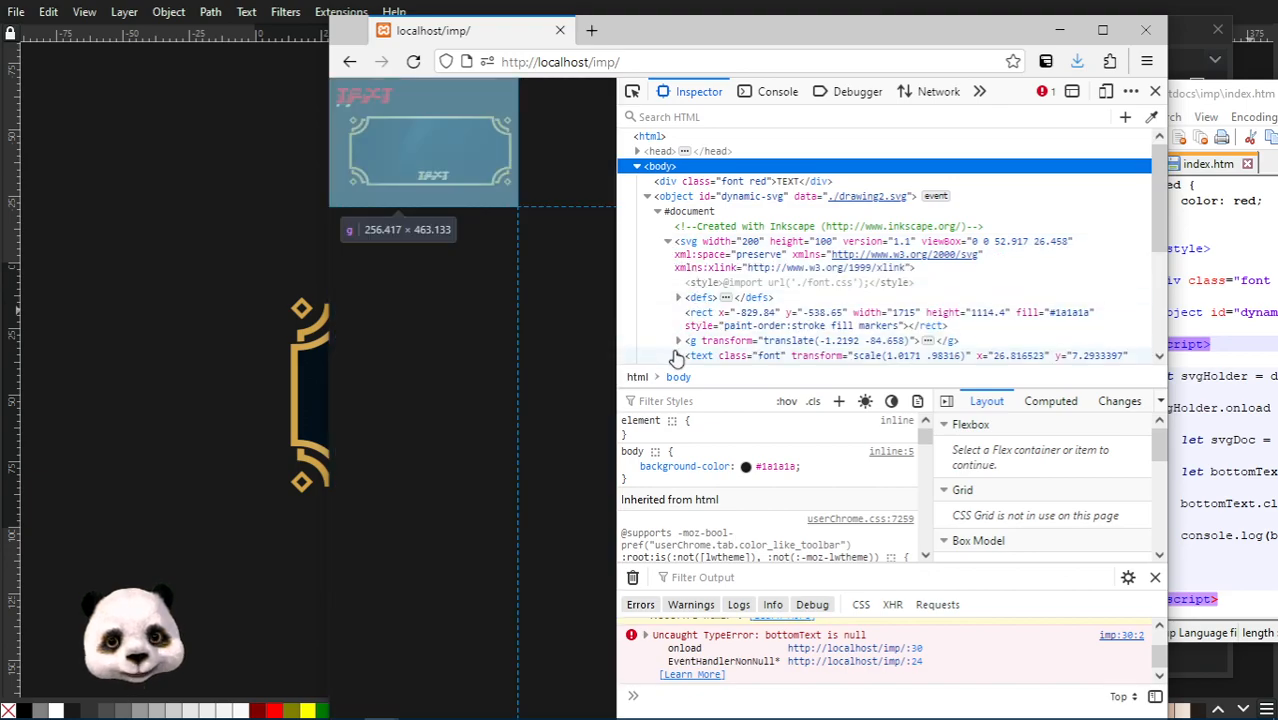
{"action": "left_click", "coordinate": [678, 341]}
{"action": "scroll", "coordinate": [690, 320], "scroll_direction": "down", "scroll_amount": 3}
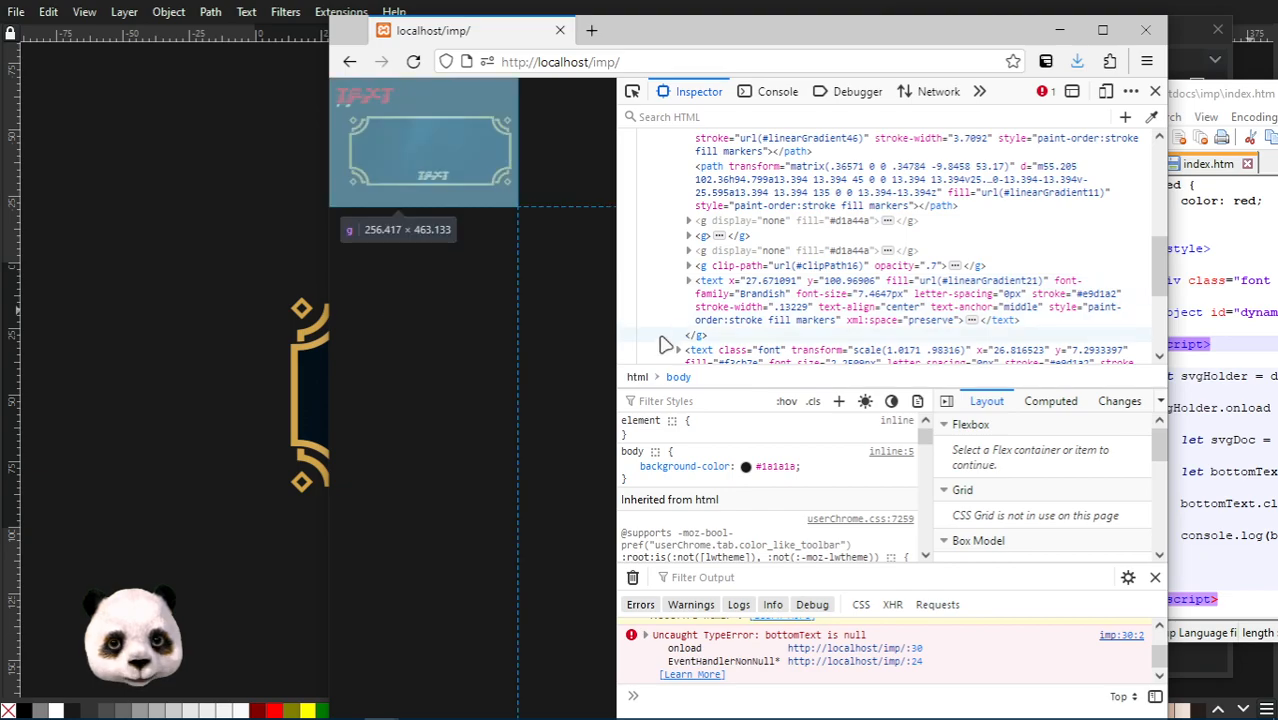
{"action": "scroll", "coordinate": [675, 330], "scroll_direction": "down", "scroll_amount": 2}
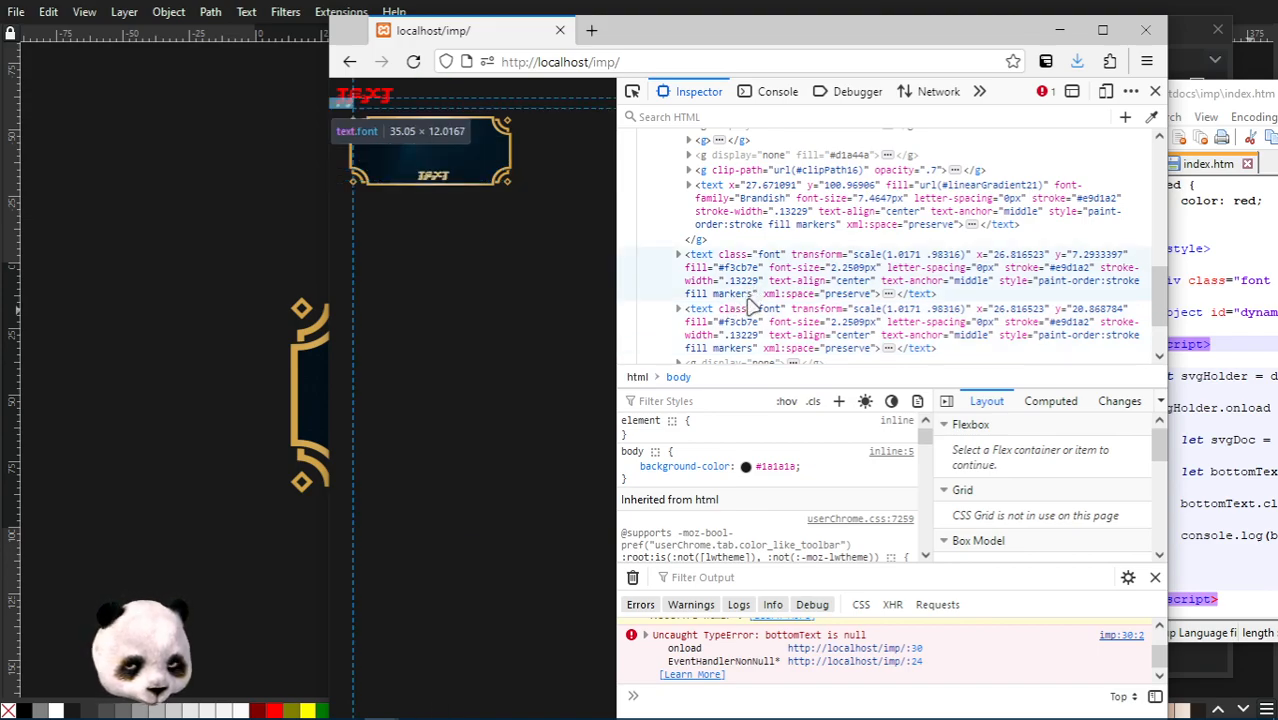
{"action": "scroll", "coordinate": [755, 305], "scroll_direction": "up", "scroll_amount": 2}
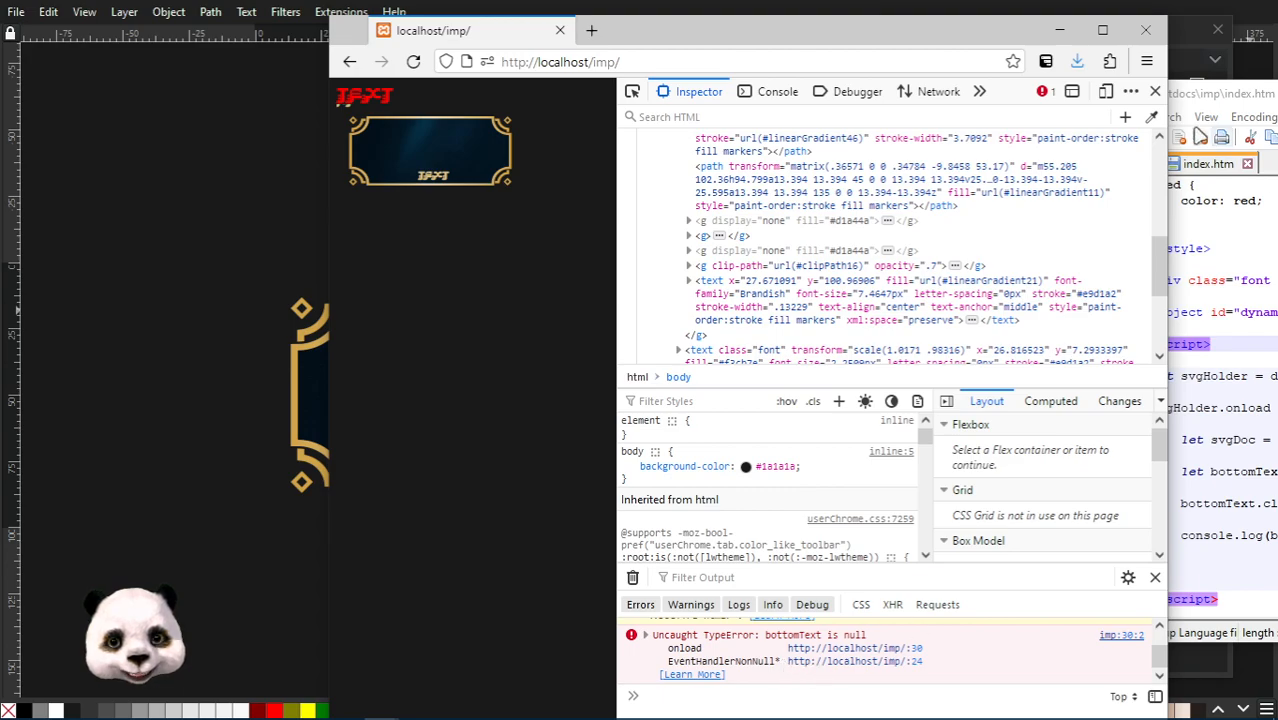
{"action": "left_click_drag", "start_coordinate": [1210, 100], "coordinate": [713, 50]}
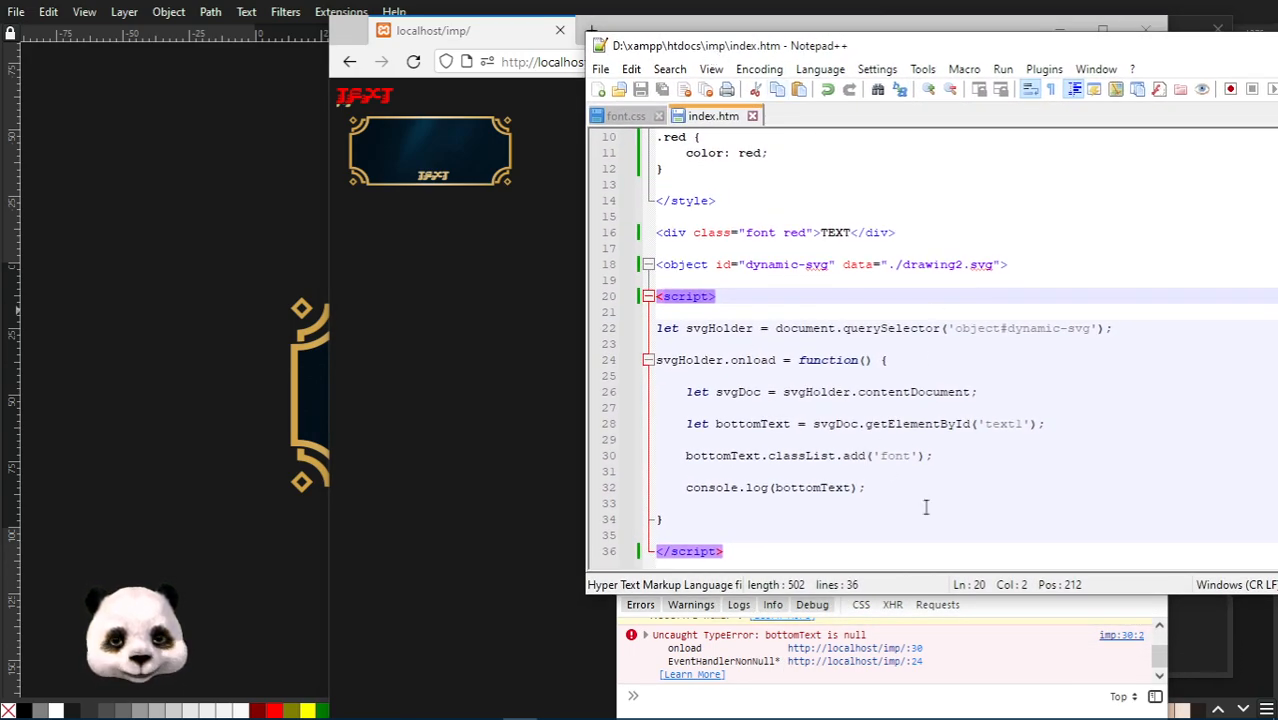